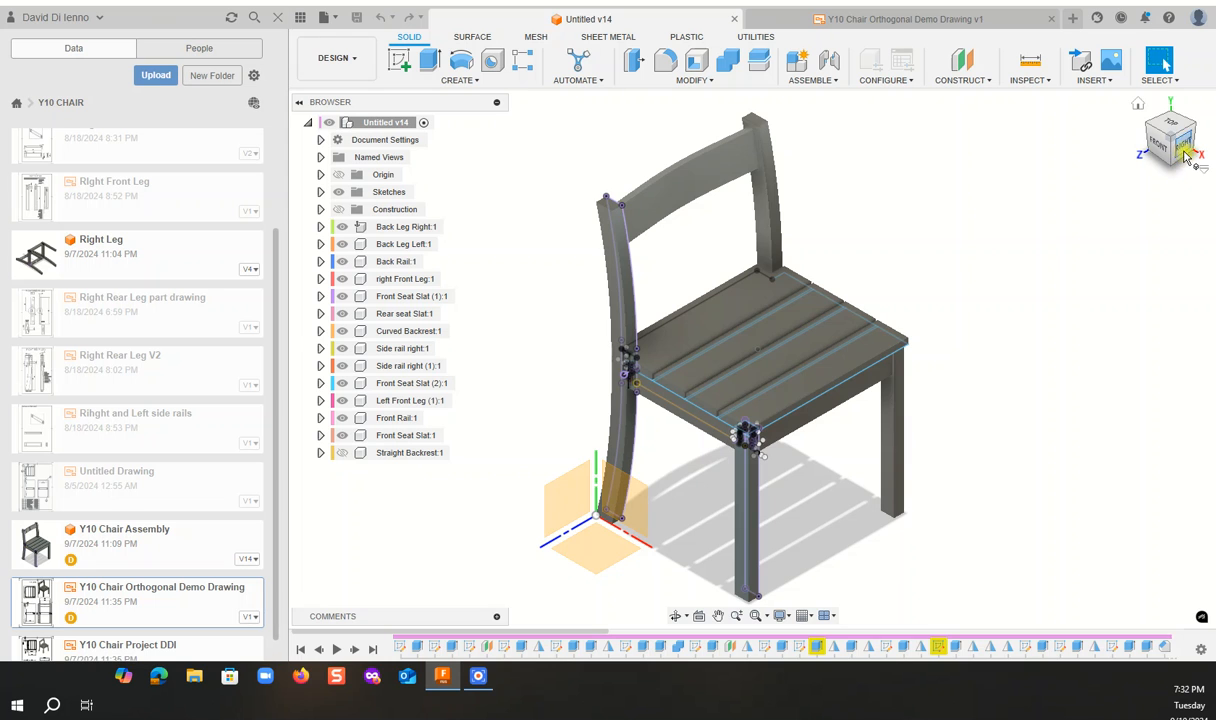
Review the views and dimensions in the finished Y10 Chair Orthogonal Demo Drawing.
{"action": "left_click_drag", "start_coordinate": [1078, 145], "coordinate": [1065, 143]}
{"action": "left_click", "coordinate": [838, 19]}
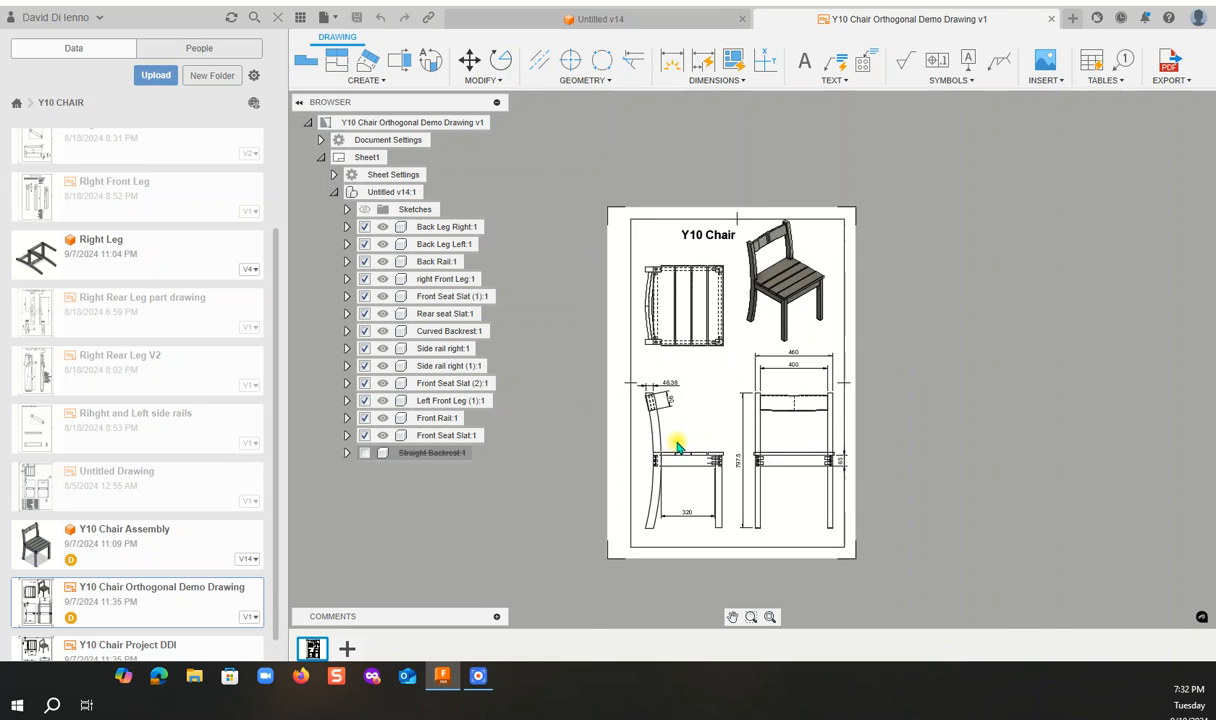
{"action": "scroll", "coordinate": [677, 447], "scroll_direction": "up", "scroll_amount": 3}
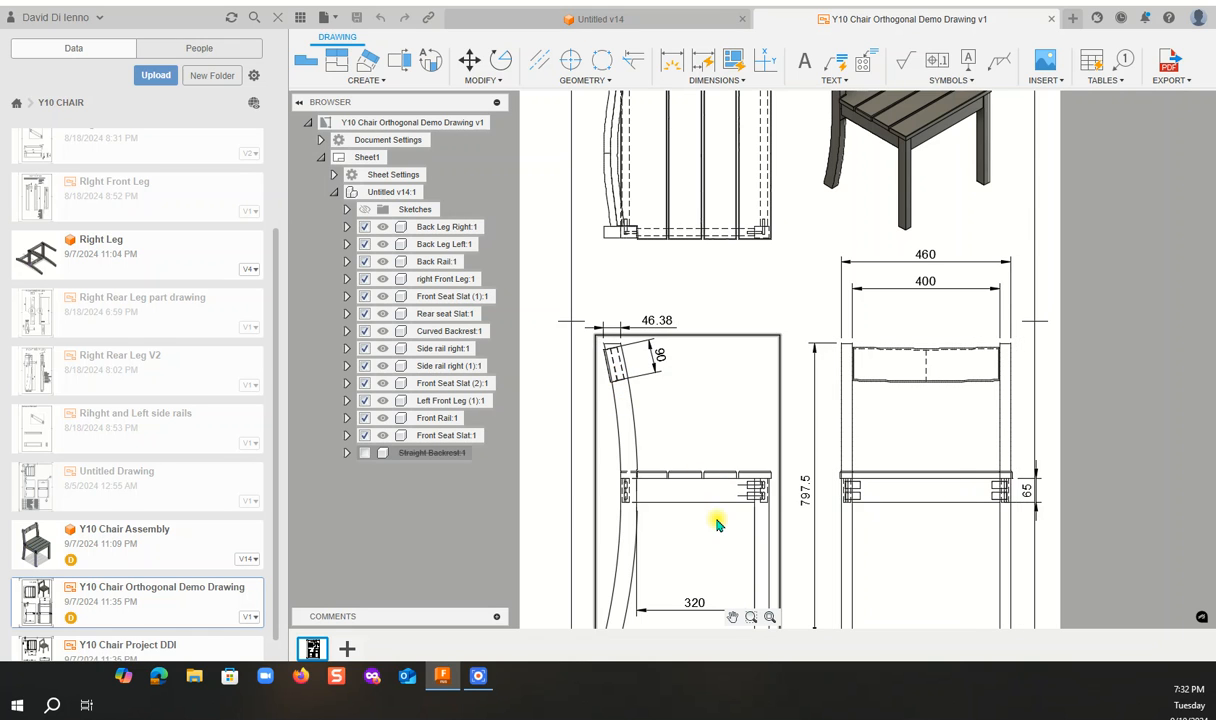
{"action": "scroll", "coordinate": [718, 522], "scroll_direction": "down", "scroll_amount": 3}
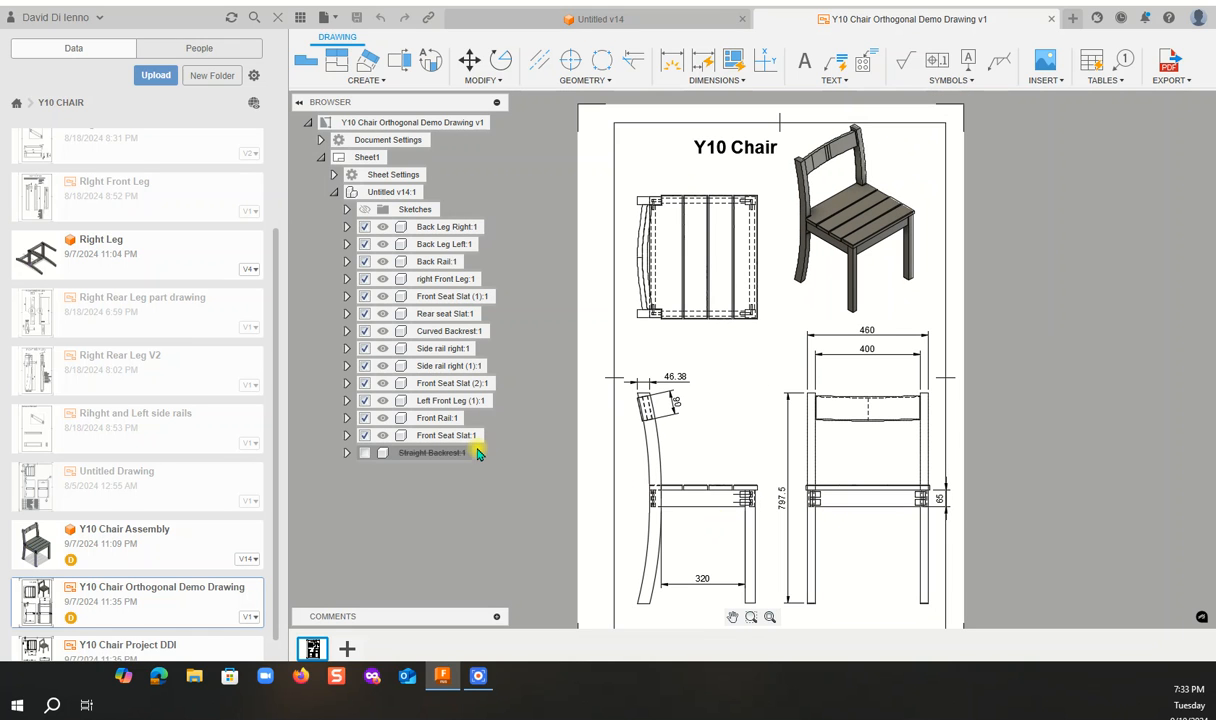
Create a new manual drawing from the chair design with visible components only, from scratch, ISO standard, mm units, A4 portrait sheet.
{"action": "left_click", "coordinate": [585, 19]}
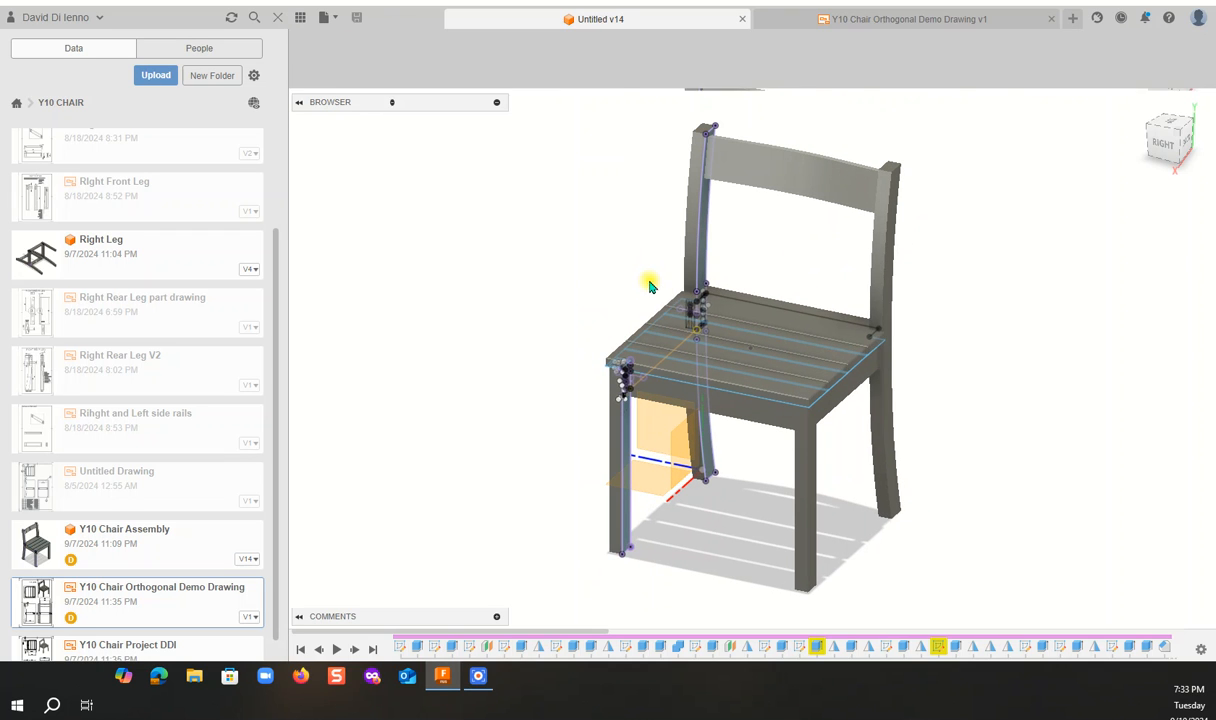
{"action": "left_click", "coordinate": [1163, 147]}
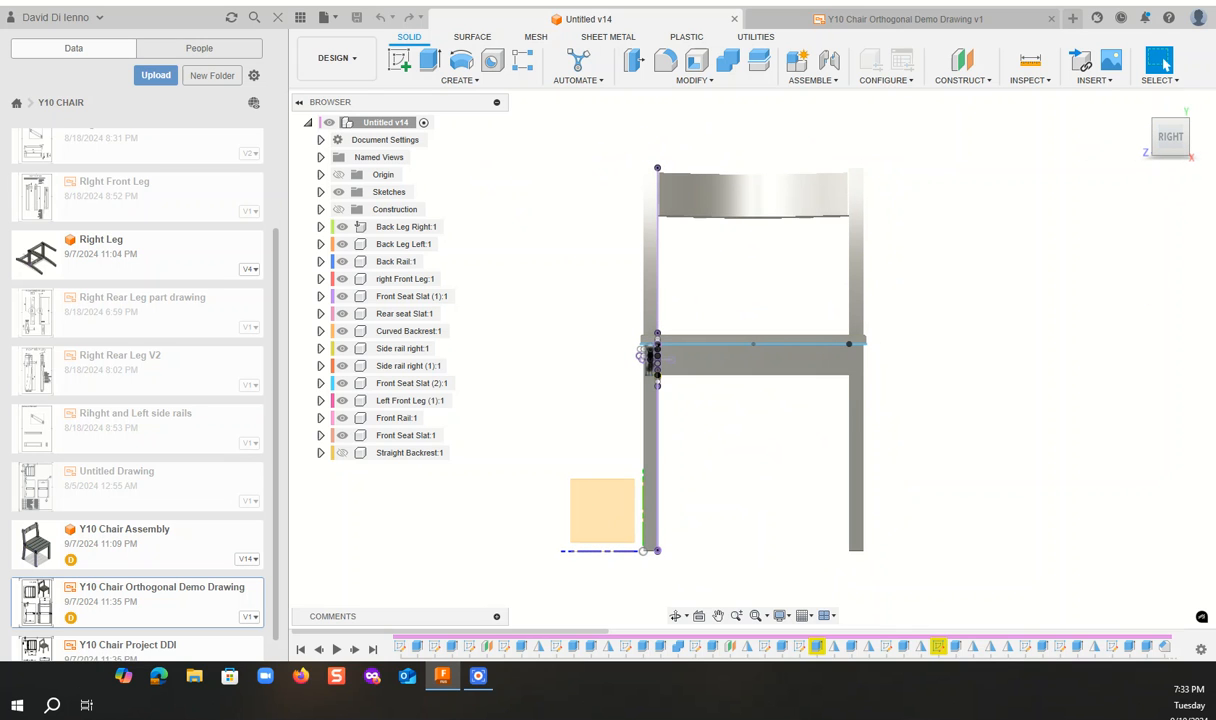
{"action": "left_click", "coordinate": [1176, 139]}
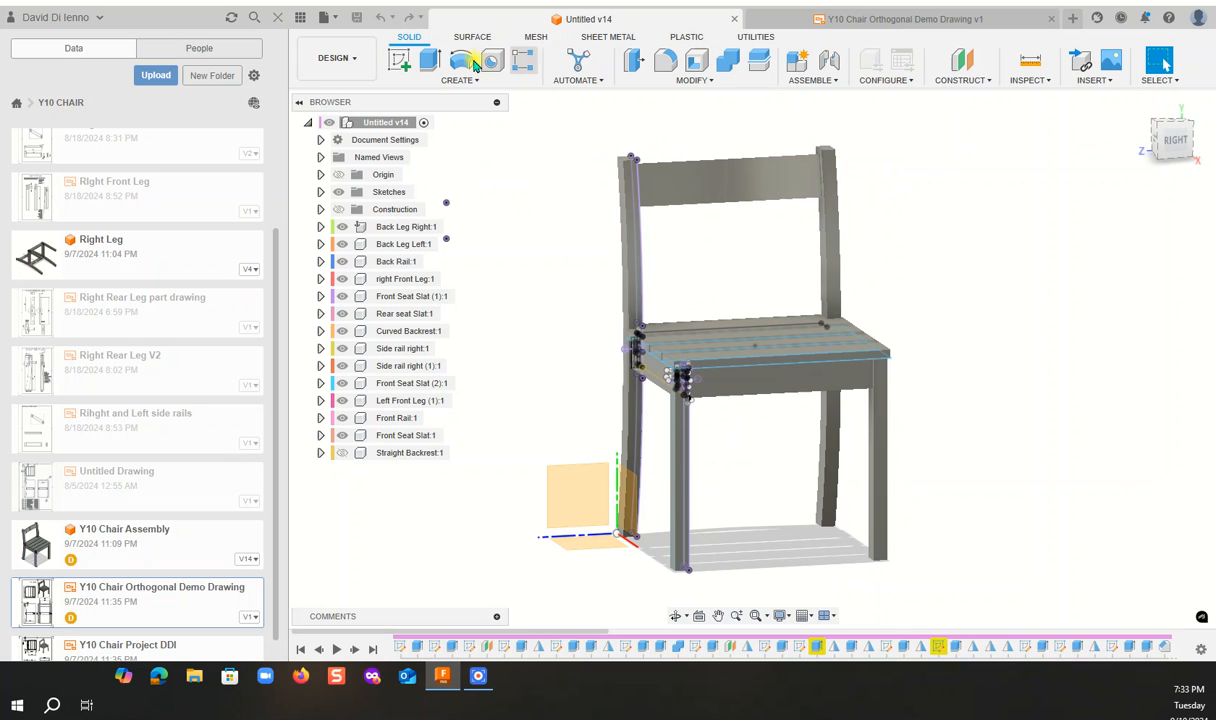
{"action": "left_click", "coordinate": [356, 62]}
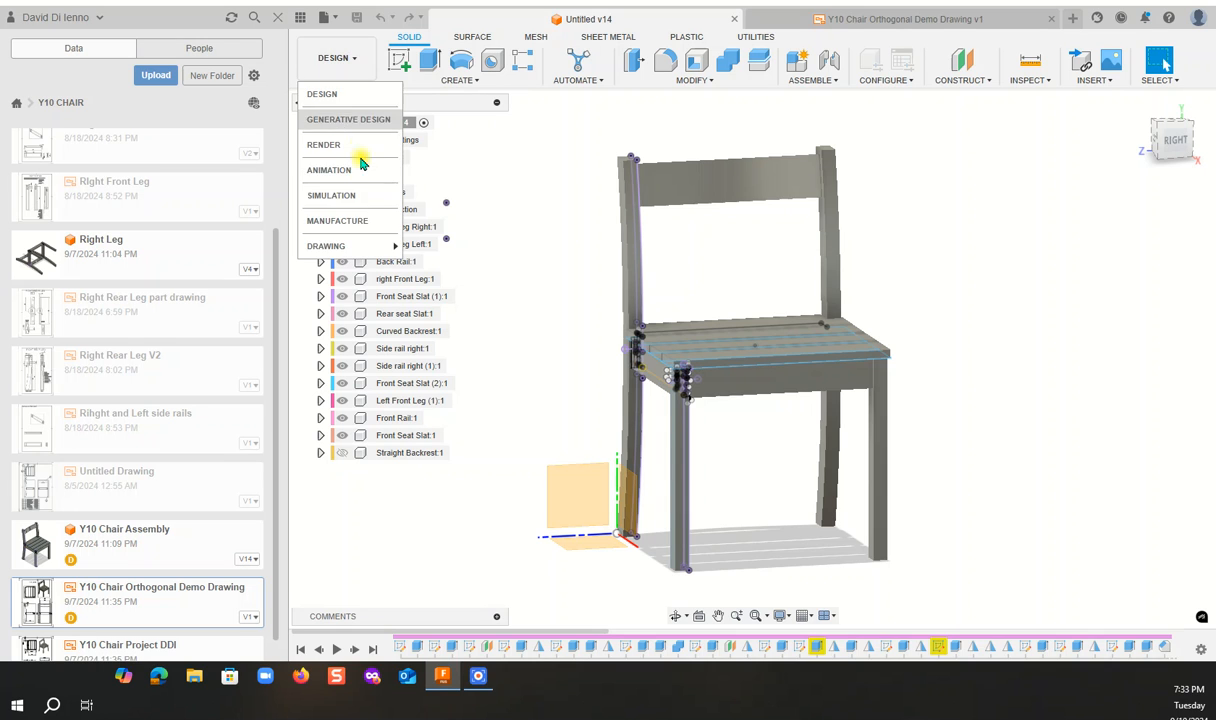
{"action": "mouse_move", "coordinate": [341, 251]}
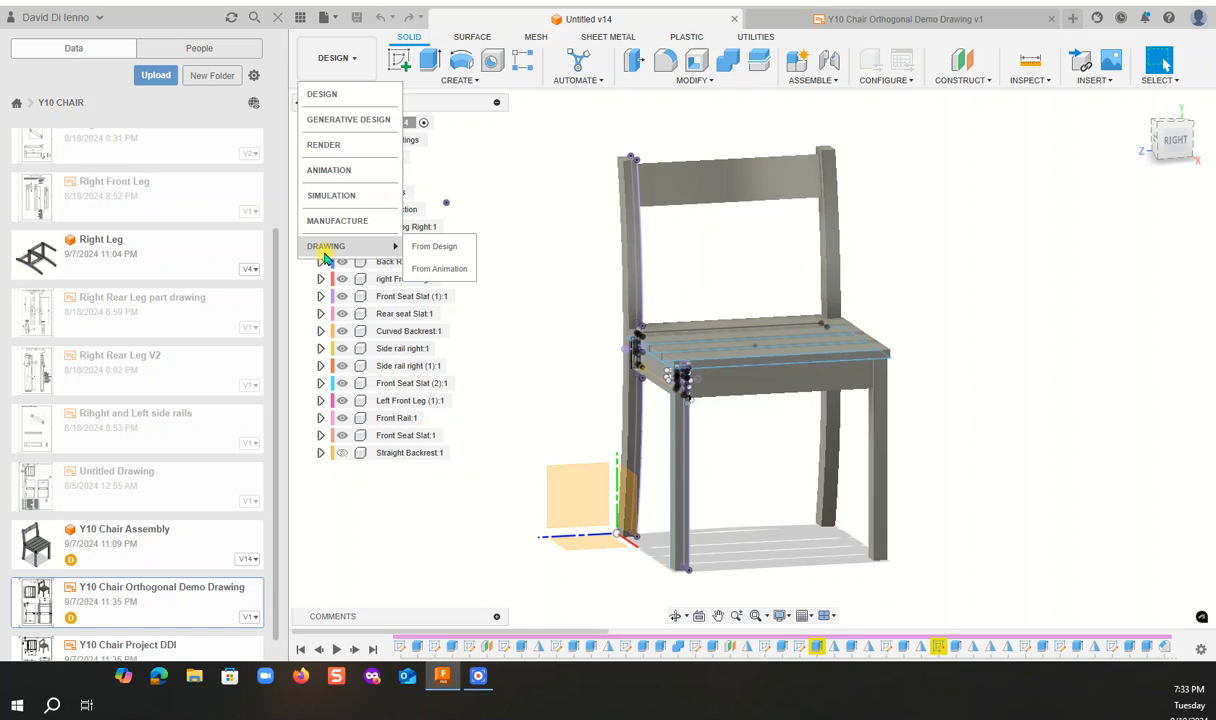
{"action": "left_click", "coordinate": [452, 248]}
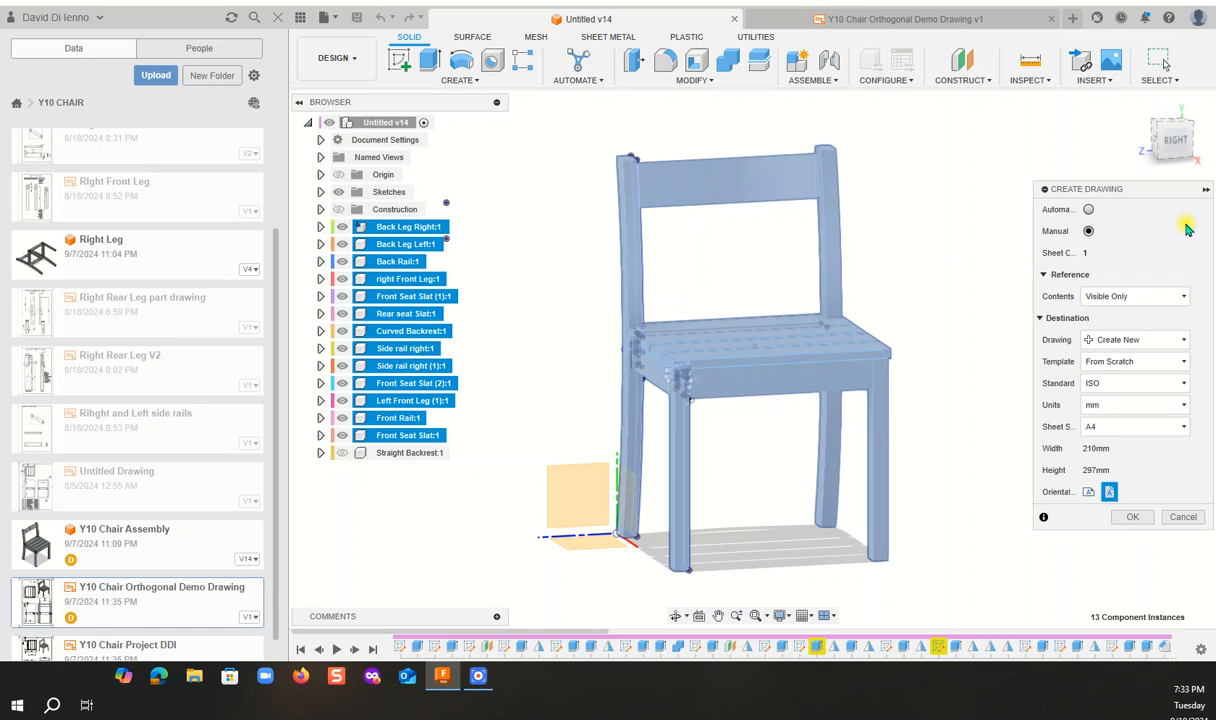
{"action": "left_click_drag", "start_coordinate": [1162, 195], "coordinate": [893, 169]}
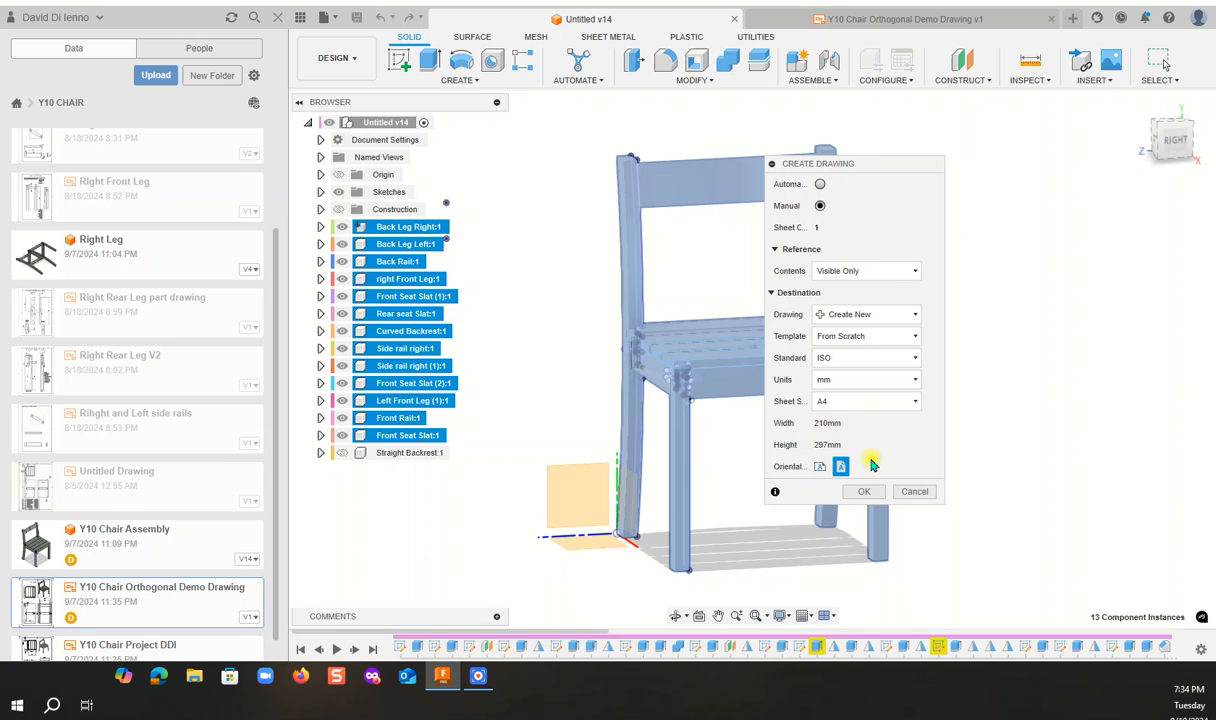
{"action": "left_click", "coordinate": [911, 358]}
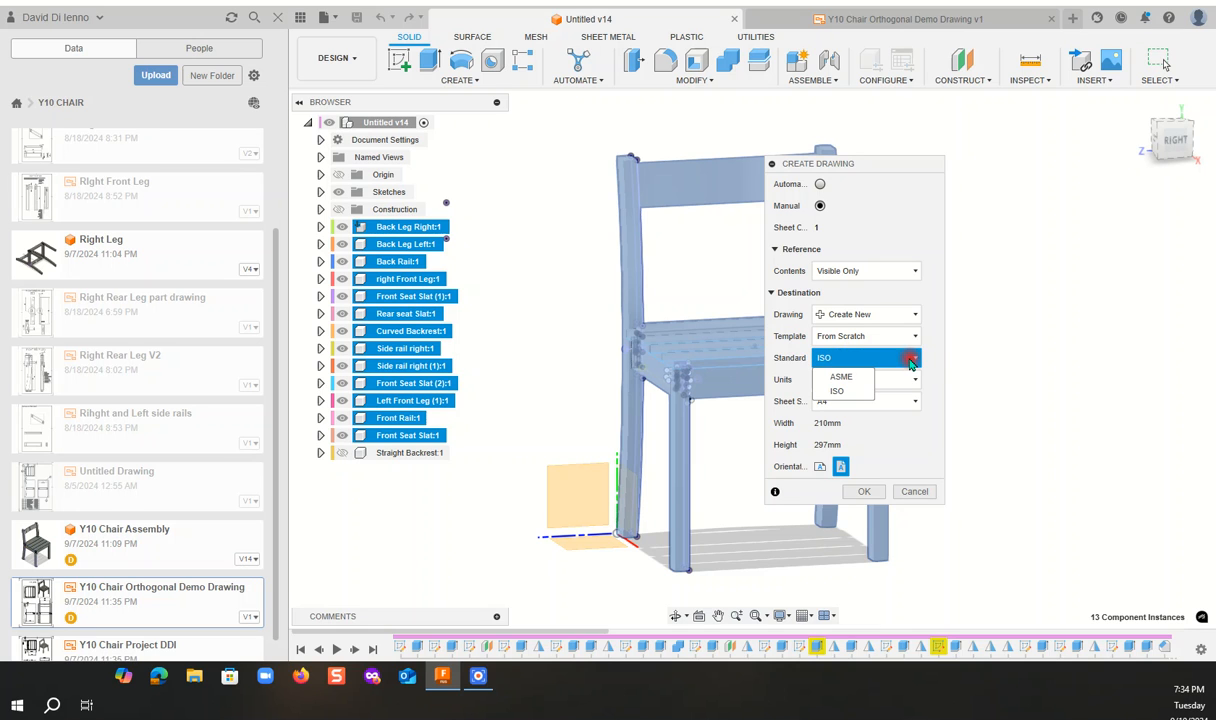
{"action": "left_click", "coordinate": [838, 357]}
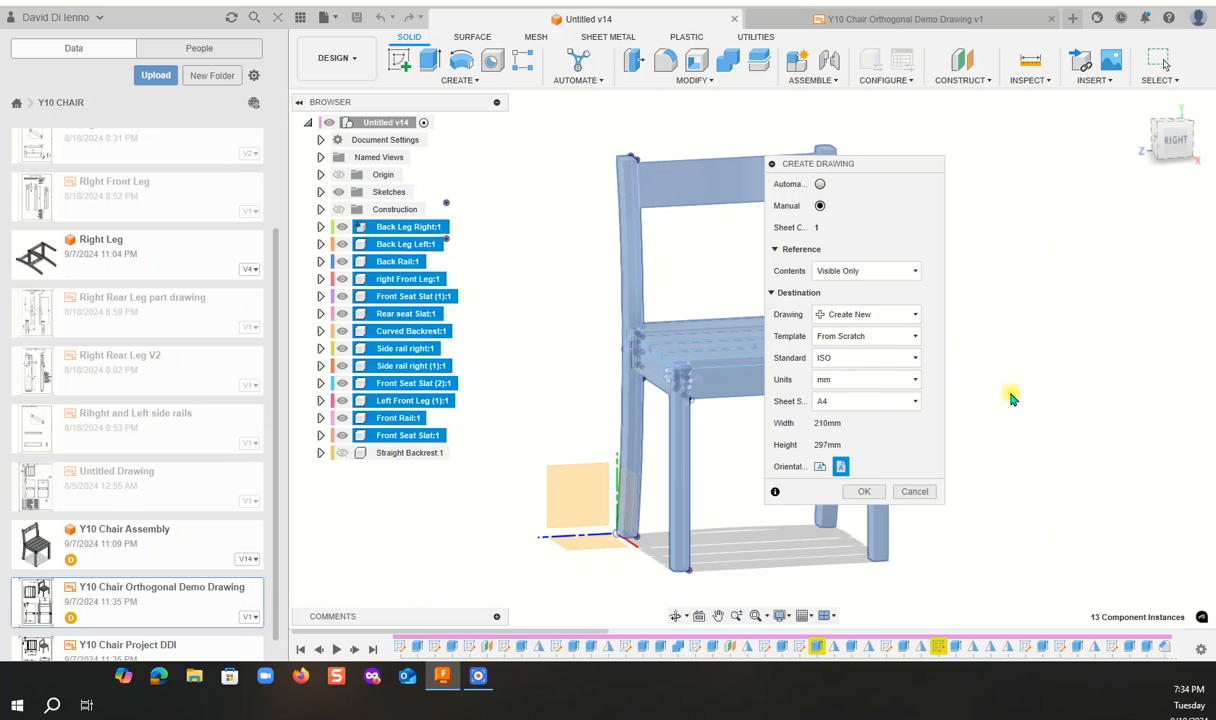
{"action": "left_click", "coordinate": [866, 492]}
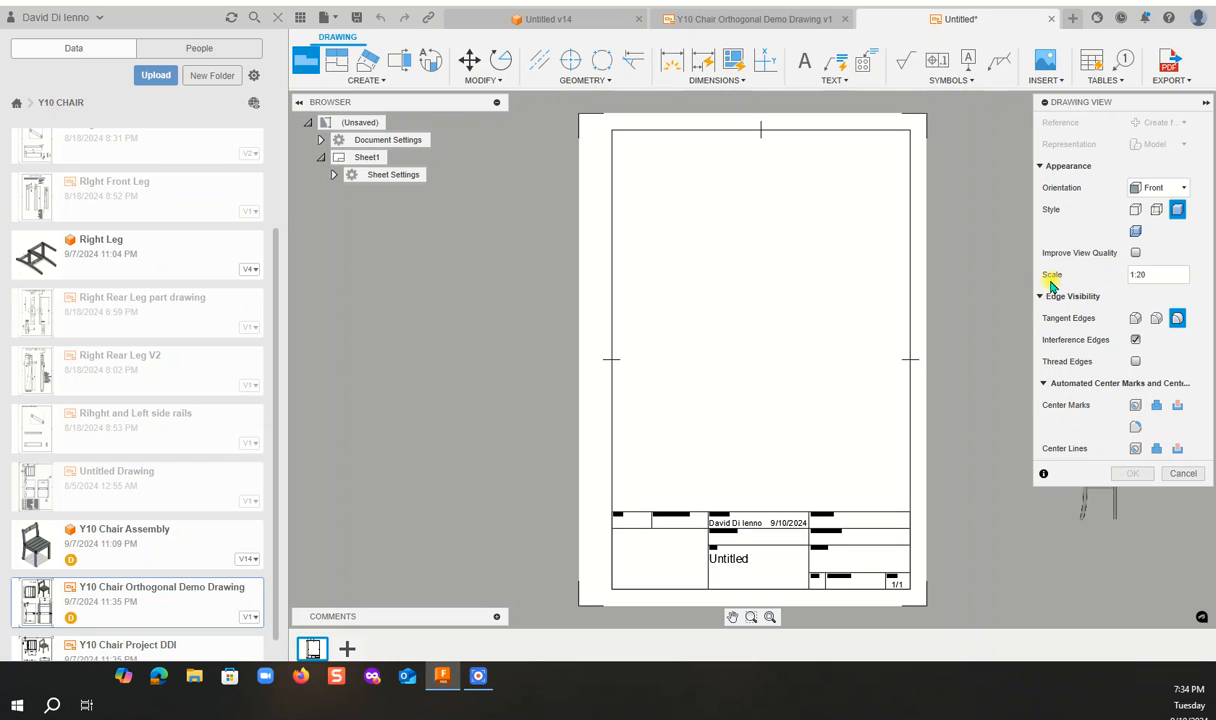
Place the base view in Front orientation at scale 1:7.5 in the lower left of the sheet, above the title block.
{"action": "left_click", "coordinate": [1139, 275]}
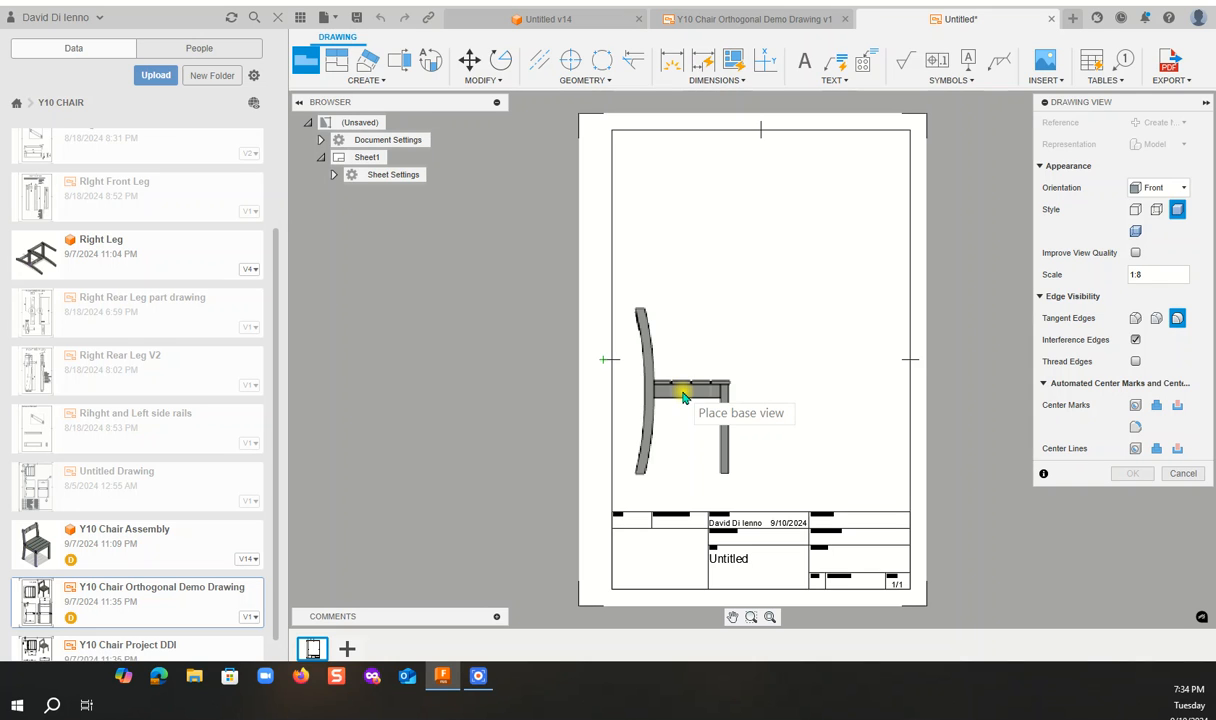
{"action": "left_click", "coordinate": [1143, 272]}
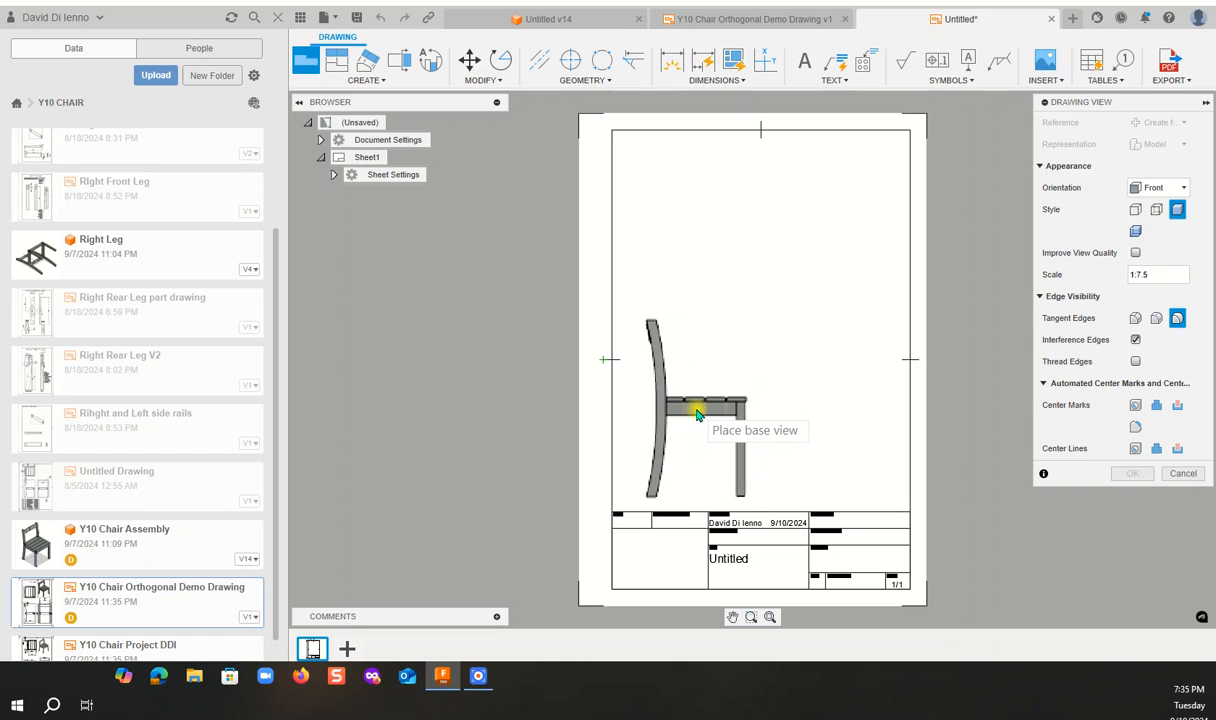
{"action": "left_click", "coordinate": [696, 416]}
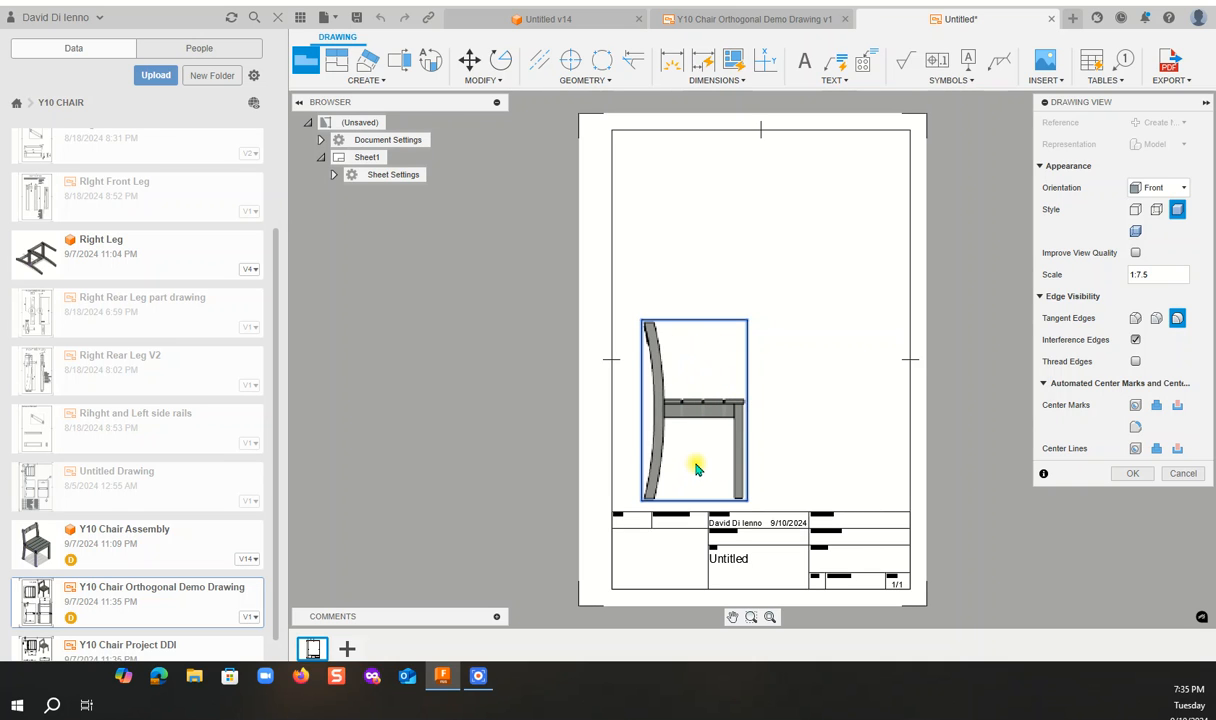
Project three views from the base view: one to its right, one above it, and an isometric in the upper right of the sheet.
{"action": "left_click", "coordinate": [342, 73]}
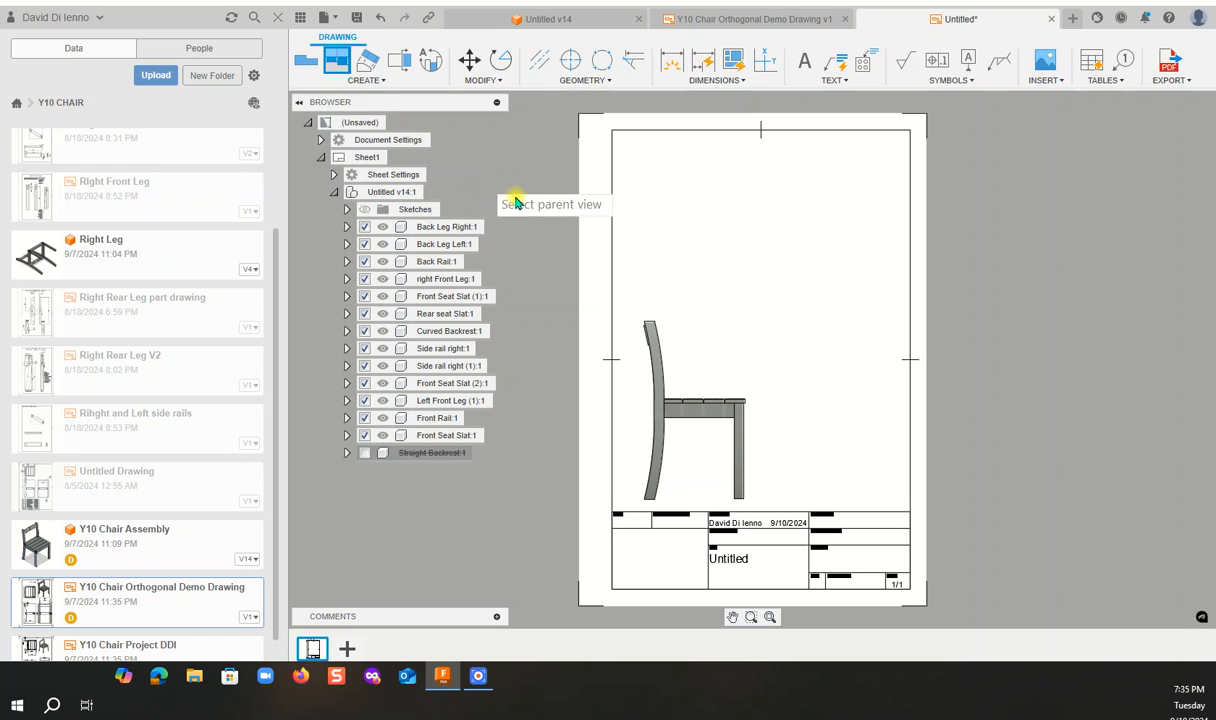
{"action": "left_click", "coordinate": [671, 397]}
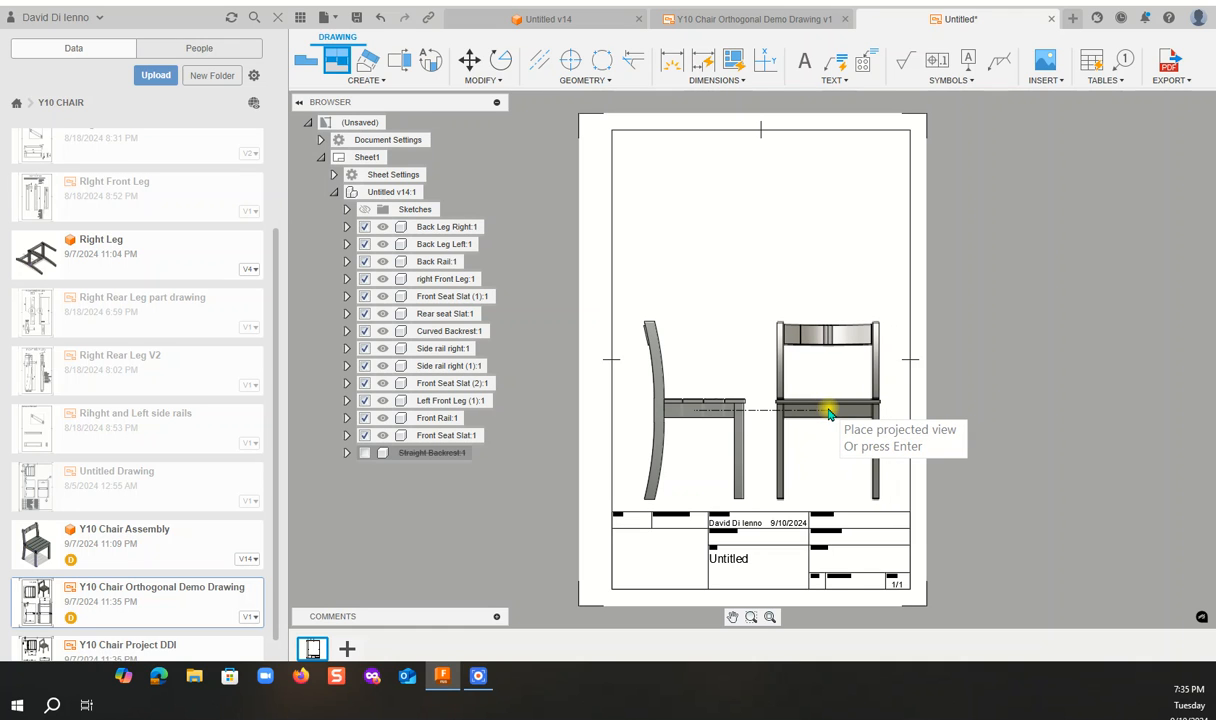
{"action": "left_click", "coordinate": [829, 413]}
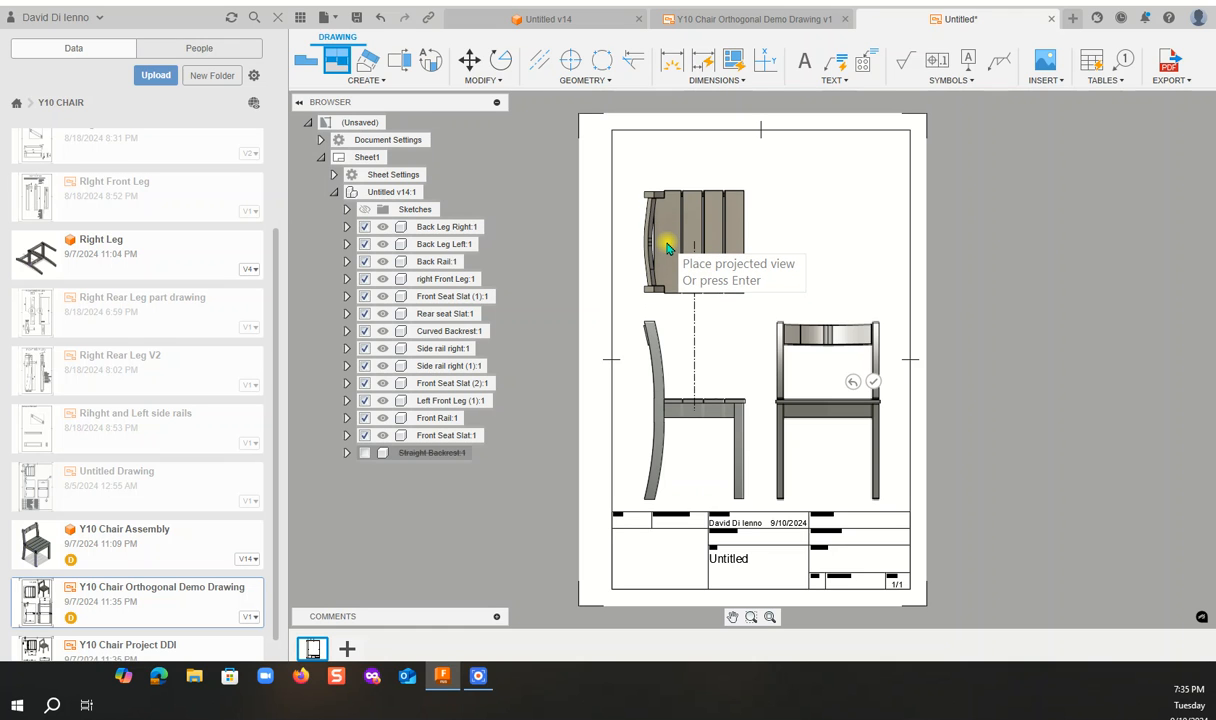
{"action": "left_click", "coordinate": [665, 240]}
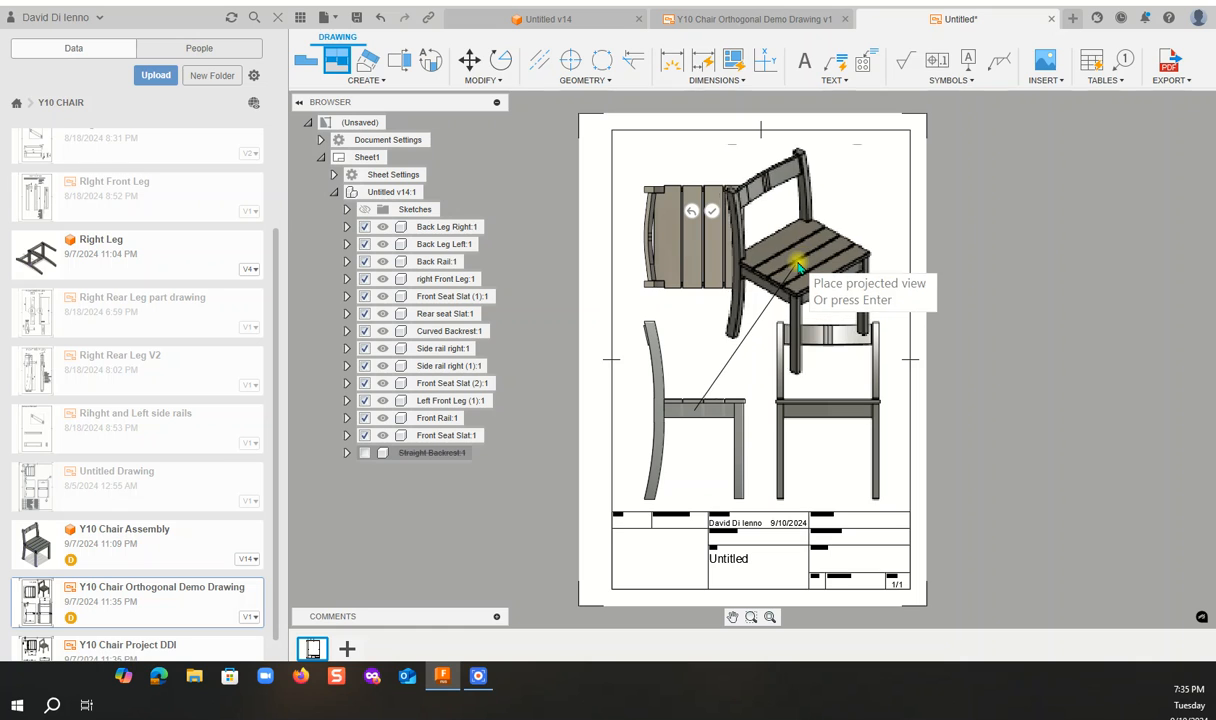
{"action": "left_click", "coordinate": [842, 197]}
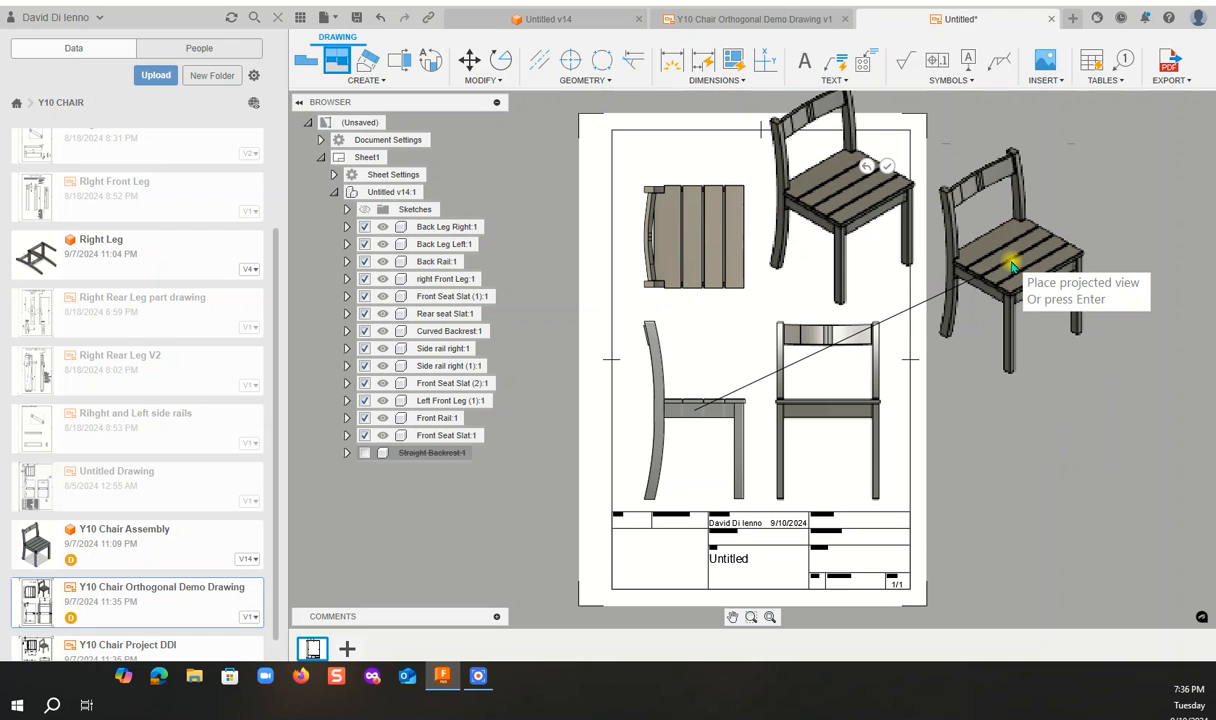
{"action": "right_click", "coordinate": [1012, 265]}
{"action": "left_click", "coordinate": [1069, 262]}
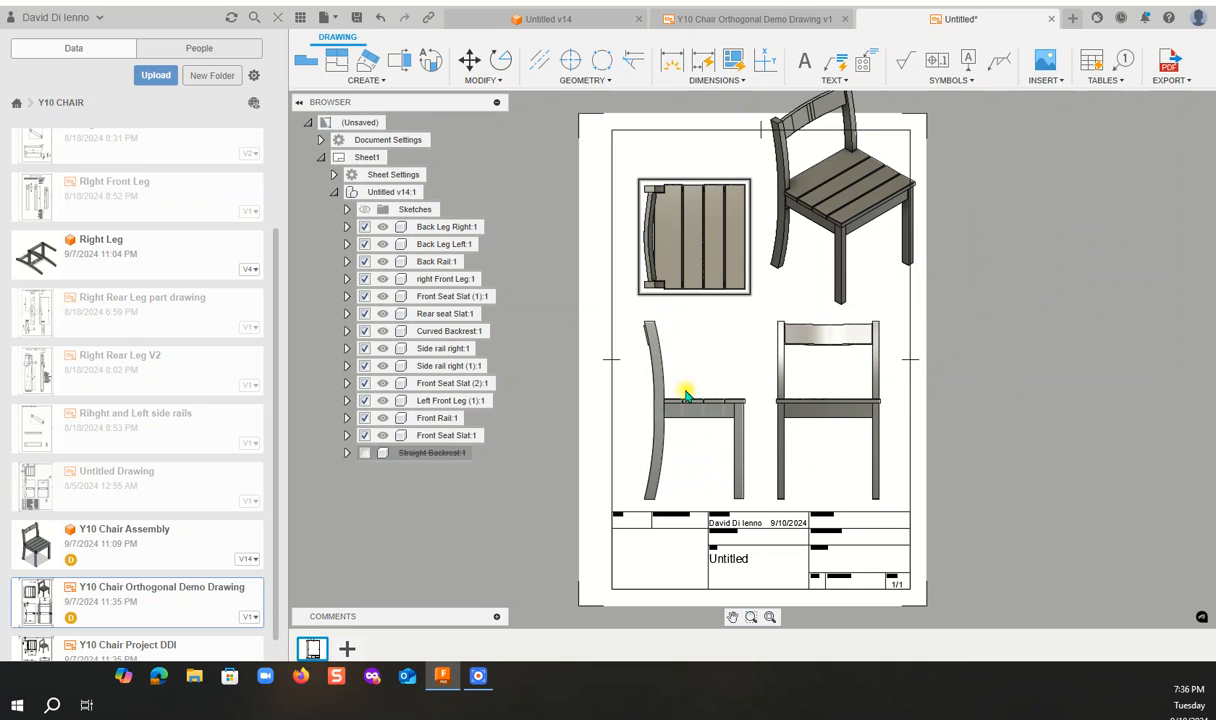
Set the isometric view's scale to 1:10 and move it down inside the sheet border.
{"action": "left_click", "coordinate": [829, 222]}
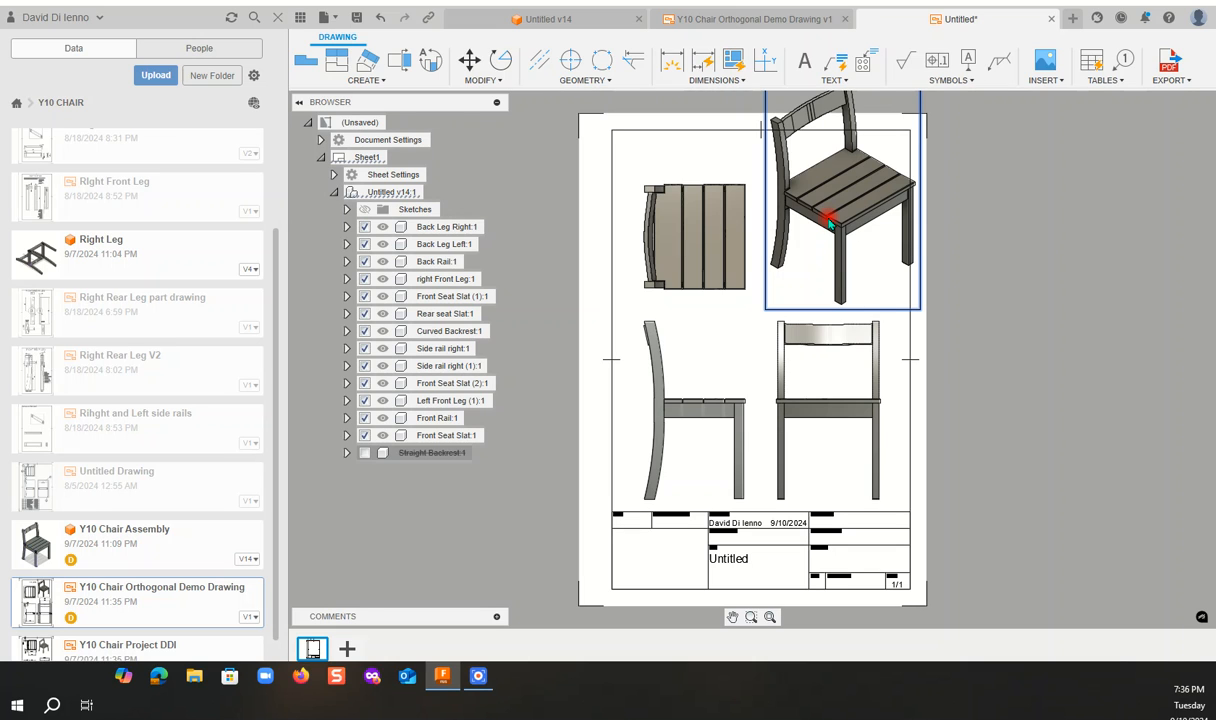
{"action": "right_click", "coordinate": [829, 222]}
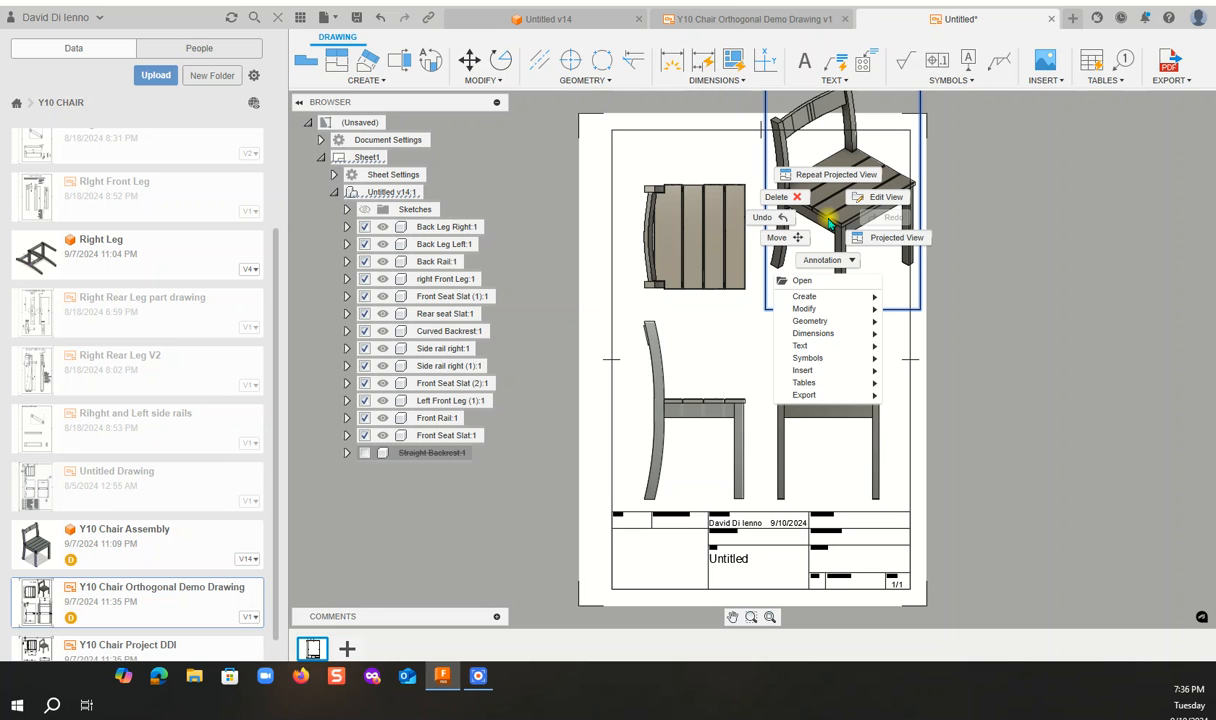
{"action": "left_click", "coordinate": [887, 200]}
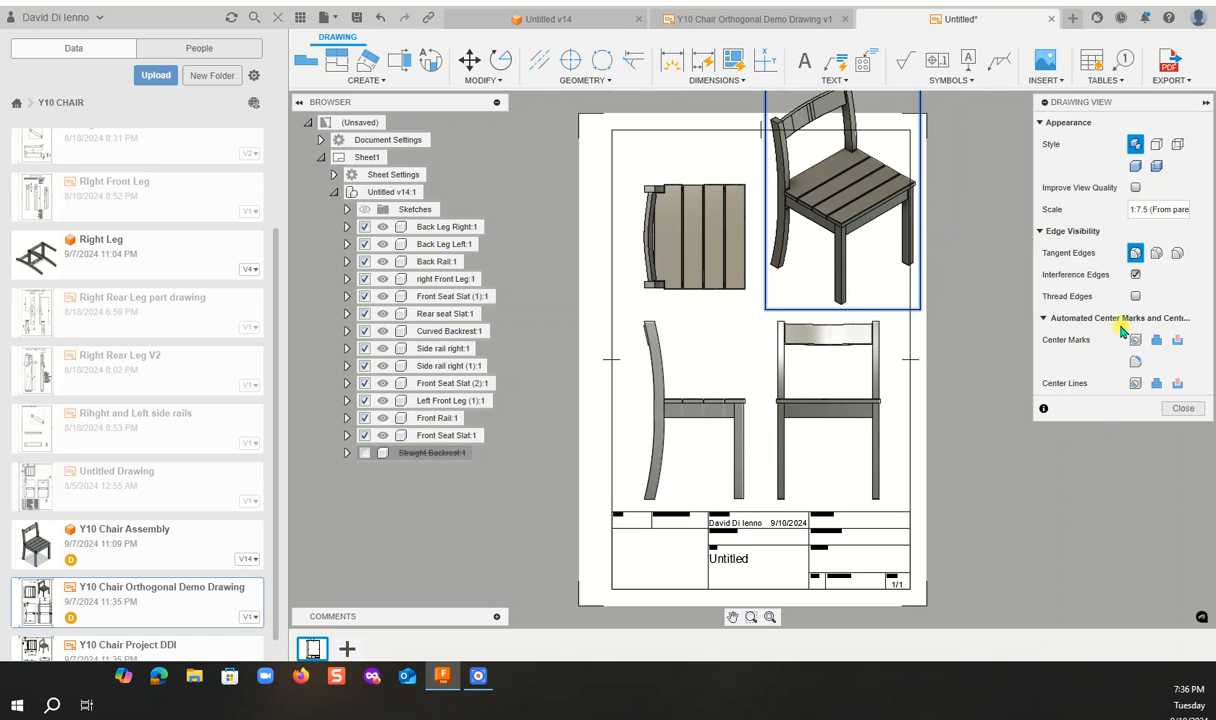
{"action": "double_click", "coordinate": [1139, 210]}
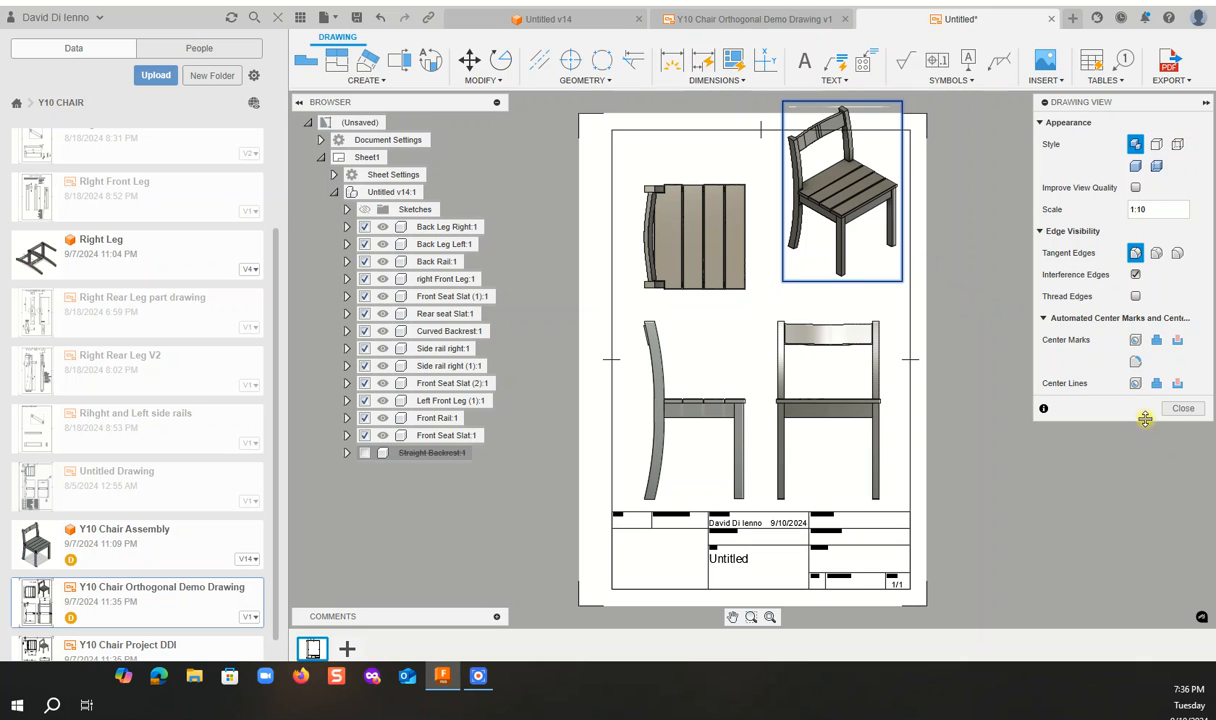
{"action": "left_click", "coordinate": [1181, 408]}
{"action": "mouse_move", "coordinate": [825, 233]}
{"action": "left_mouse_down"}
{"action": "mouse_move", "coordinate": [812, 240]}
{"action": "mouse_move", "coordinate": [817, 256]}
{"action": "left_mouse_up"}
{"action": "key", "text": "Escape"}
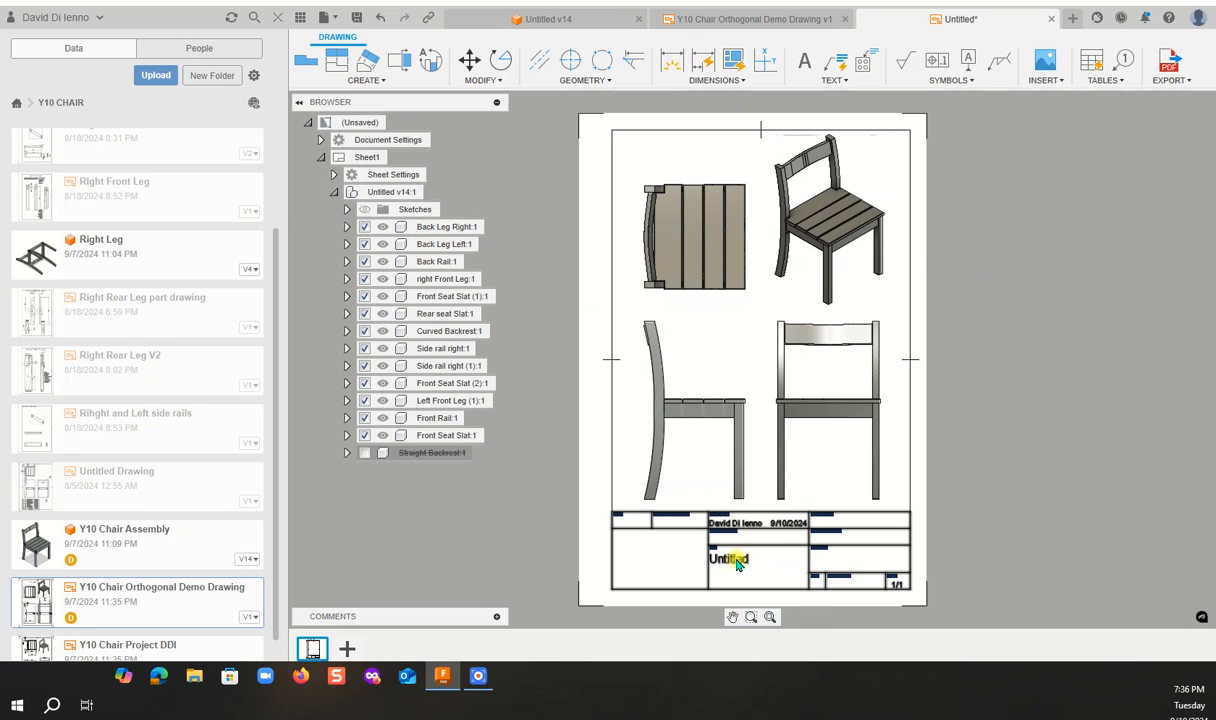
Delete the title block and move the base view down into the freed space on the sheet.
{"action": "left_click", "coordinate": [788, 553]}
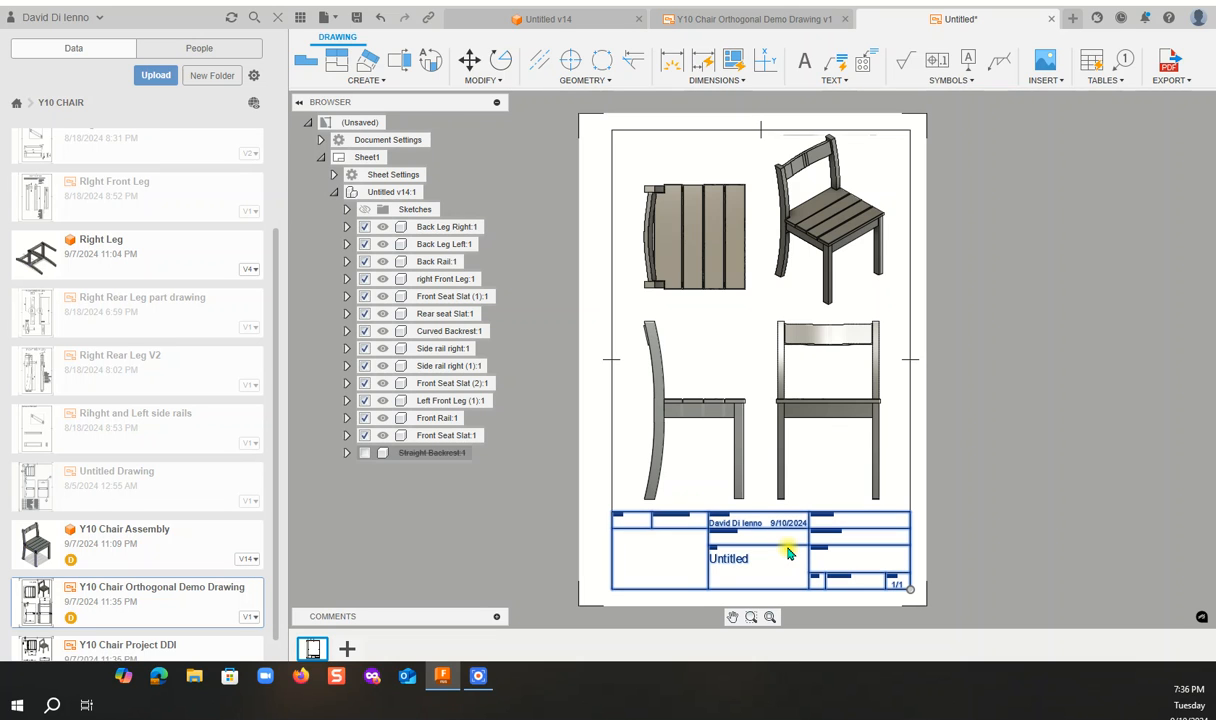
{"action": "key", "text": "Delete"}
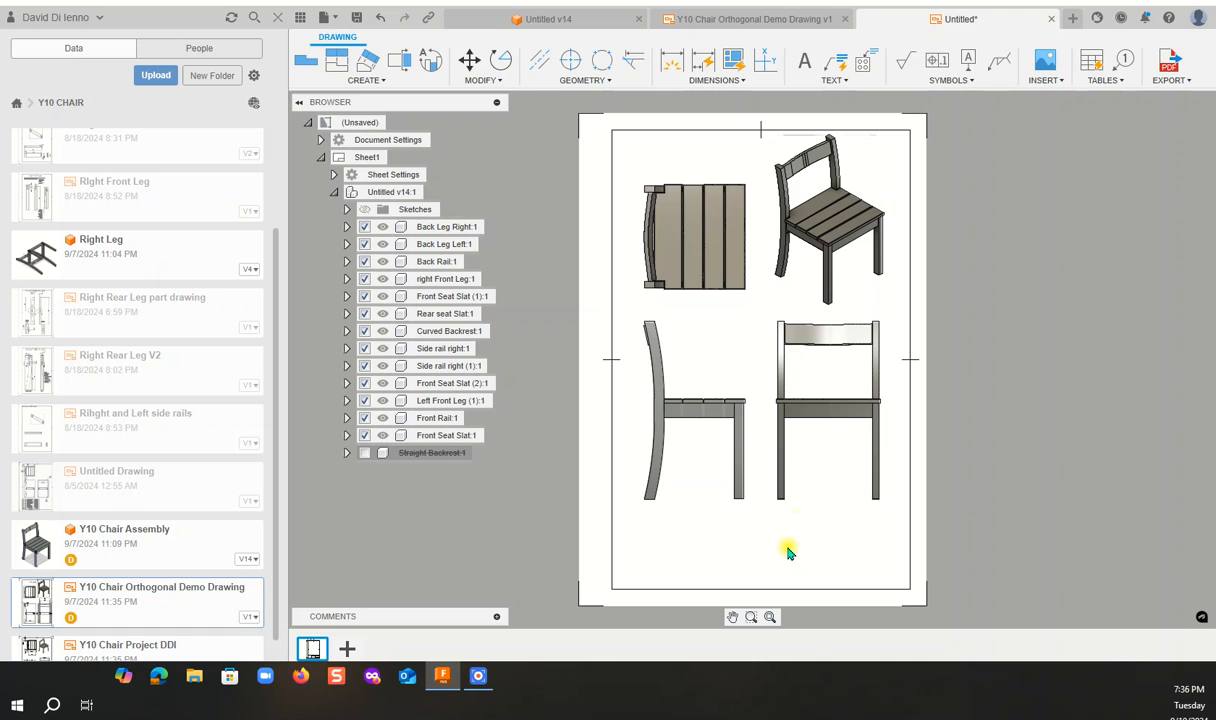
{"action": "left_click", "coordinate": [655, 418]}
{"action": "key", "text": "m"}
{"action": "left_click", "coordinate": [655, 418]}
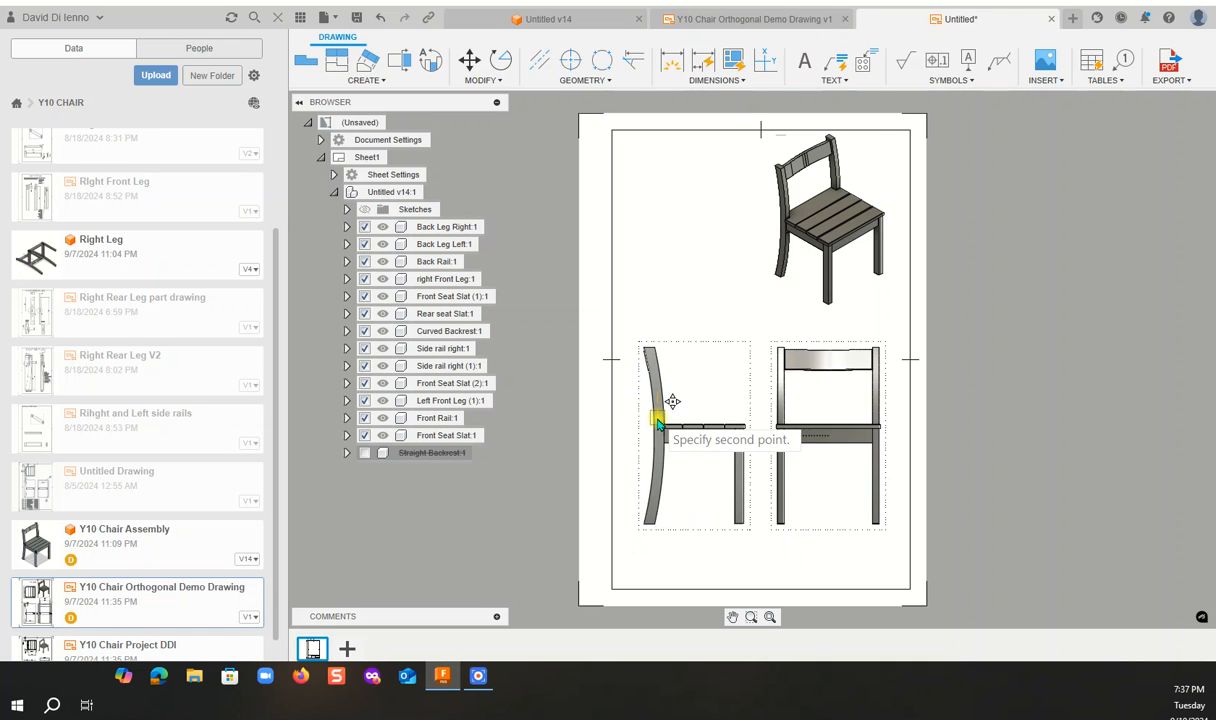
{"action": "left_click", "coordinate": [656, 421]}
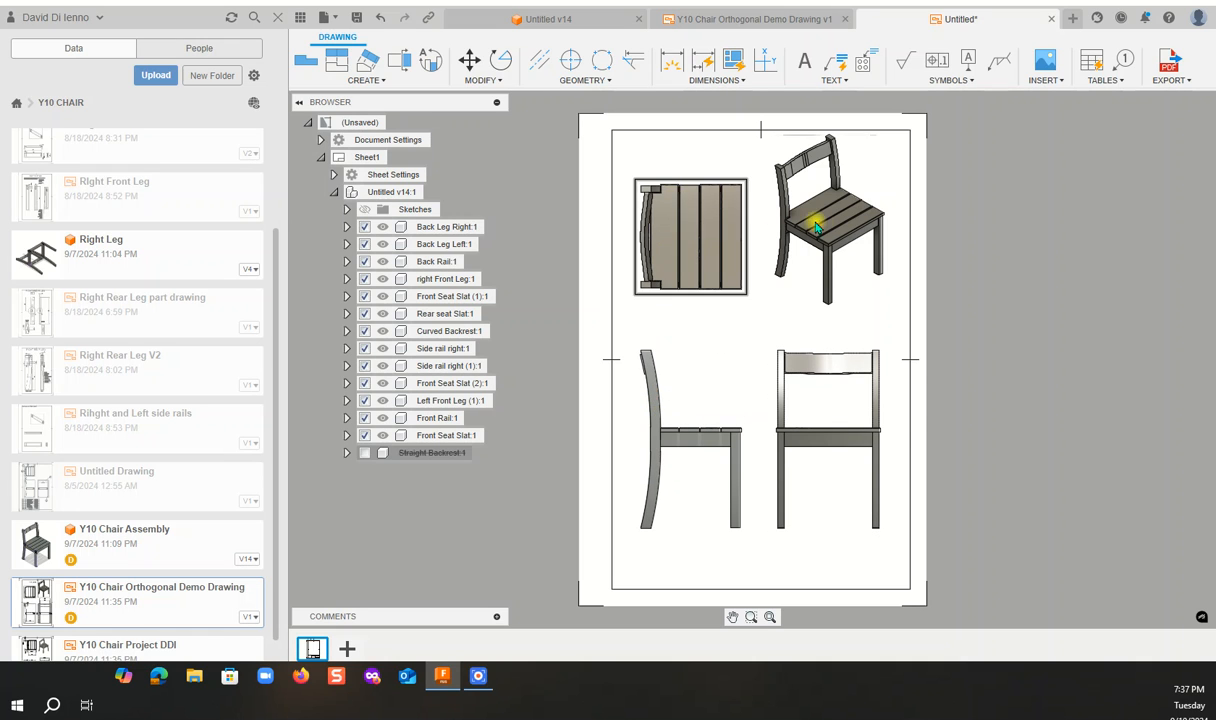
Move the top view slightly down in line with the base view, and adjust the position of the projected view beside the base view.
{"action": "left_click", "coordinate": [711, 232]}
{"action": "key", "text": "m"}
{"action": "left_click", "coordinate": [694, 236]}
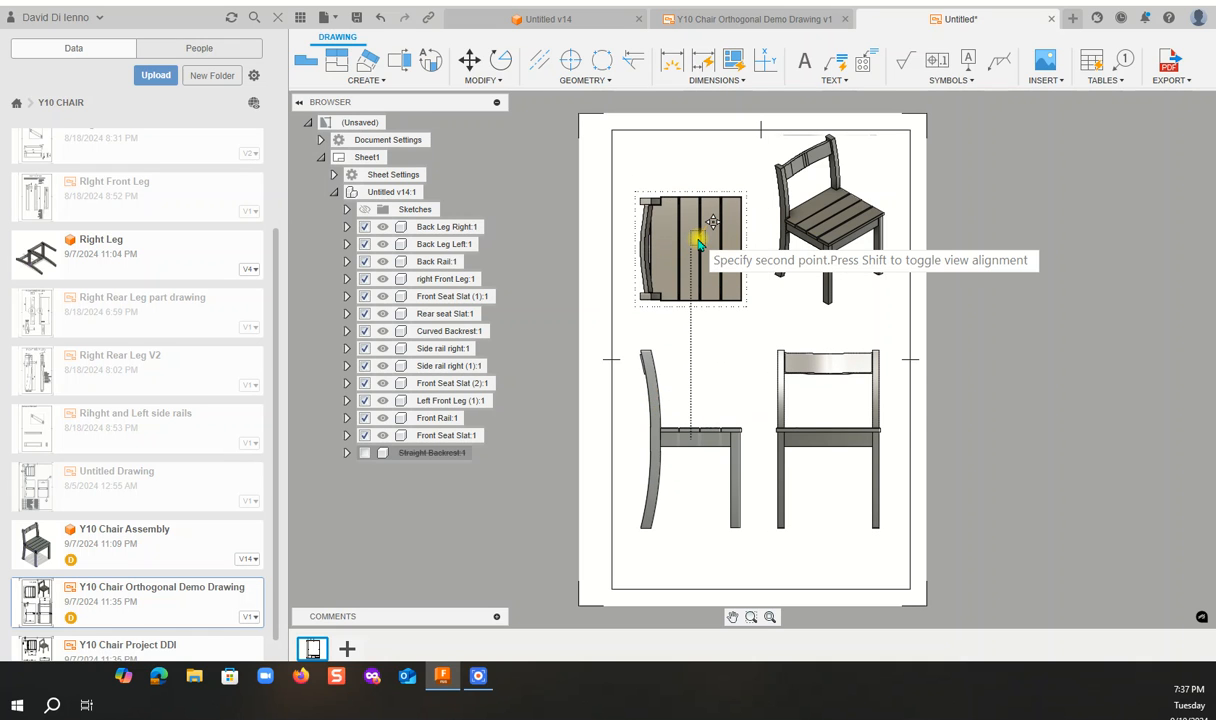
{"action": "left_click", "coordinate": [697, 243]}
{"action": "left_click", "coordinate": [833, 402]}
{"action": "key", "text": "m"}
{"action": "left_click", "coordinate": [828, 410]}
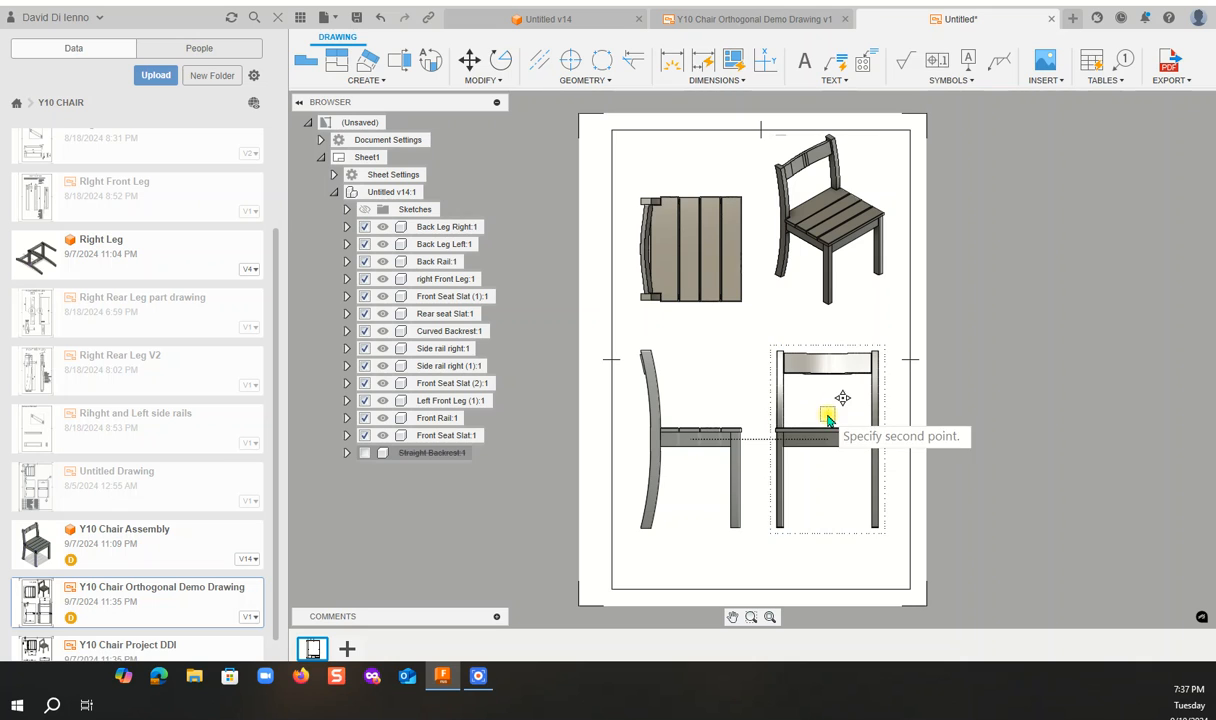
{"action": "left_click", "coordinate": [840, 416]}
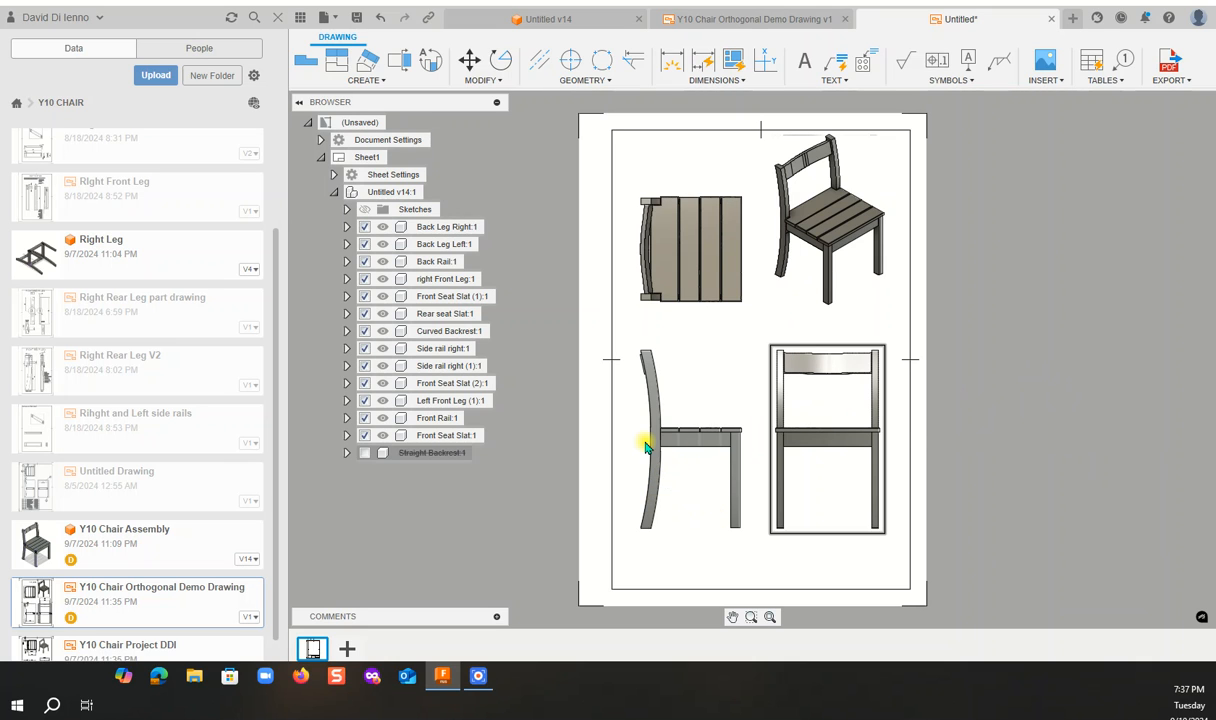
Change the base view's style to show visible and hidden edges instead of shading.
{"action": "left_click", "coordinate": [680, 440]}
{"action": "right_click", "coordinate": [684, 446]}
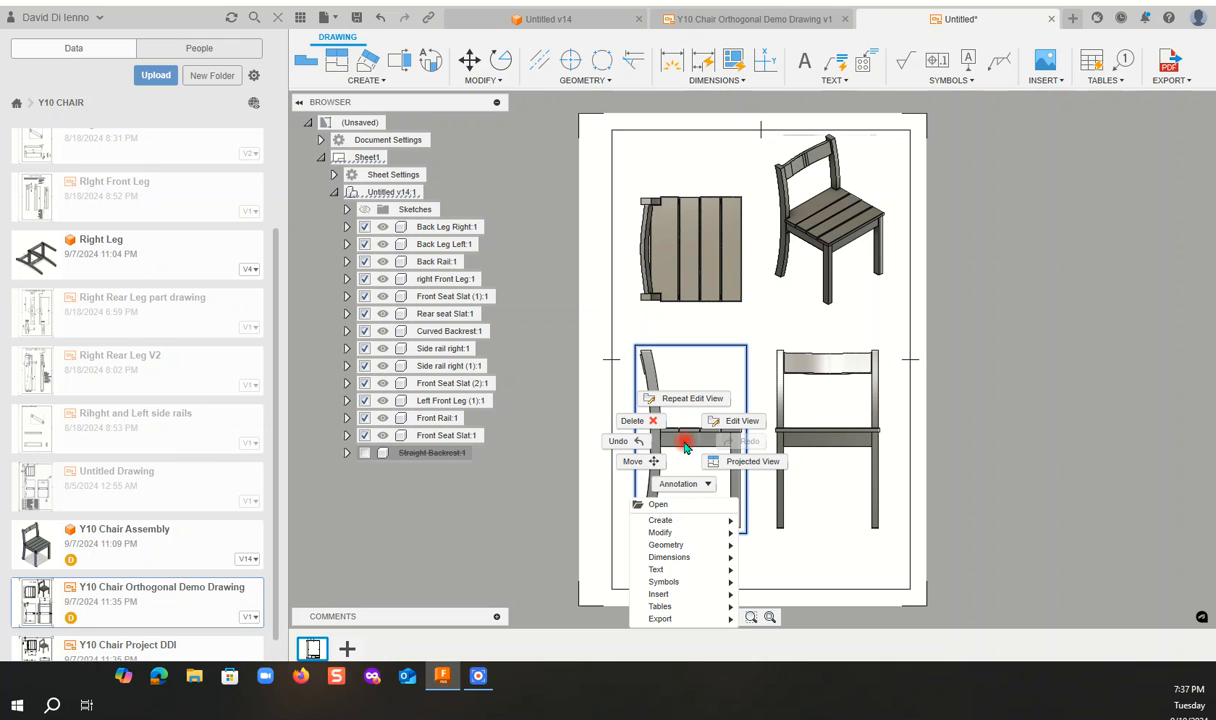
{"action": "left_click", "coordinate": [742, 421]}
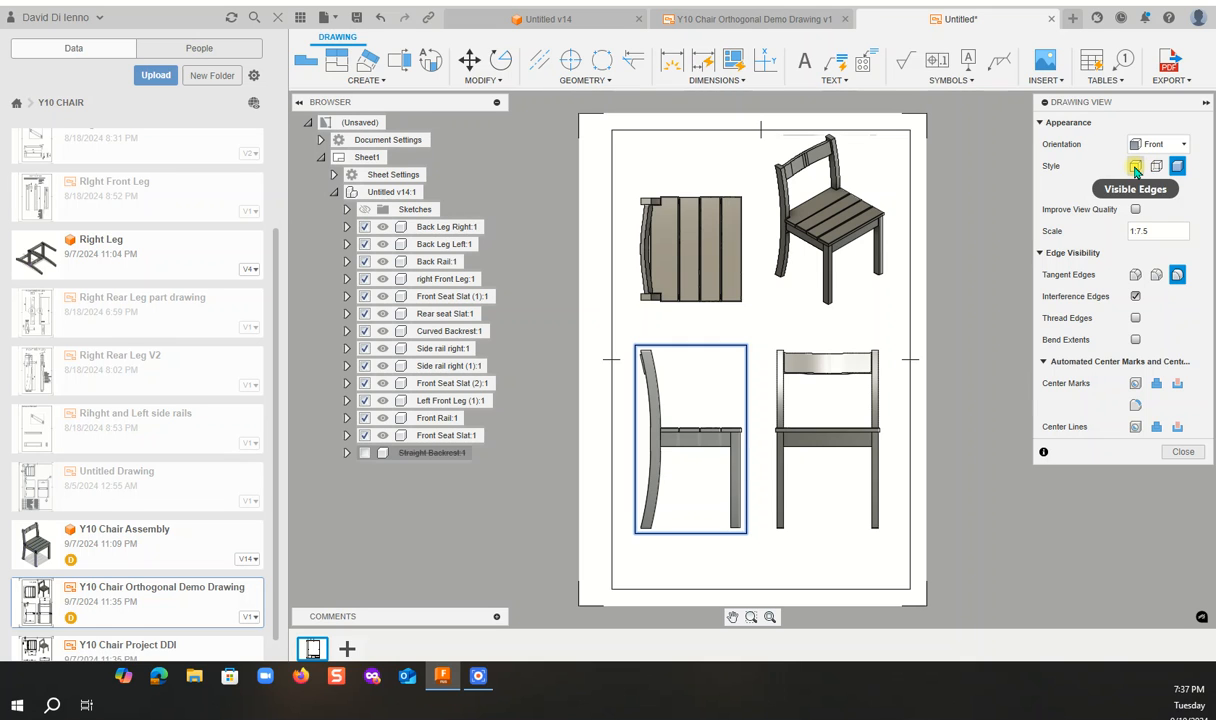
{"action": "left_click", "coordinate": [1157, 168]}
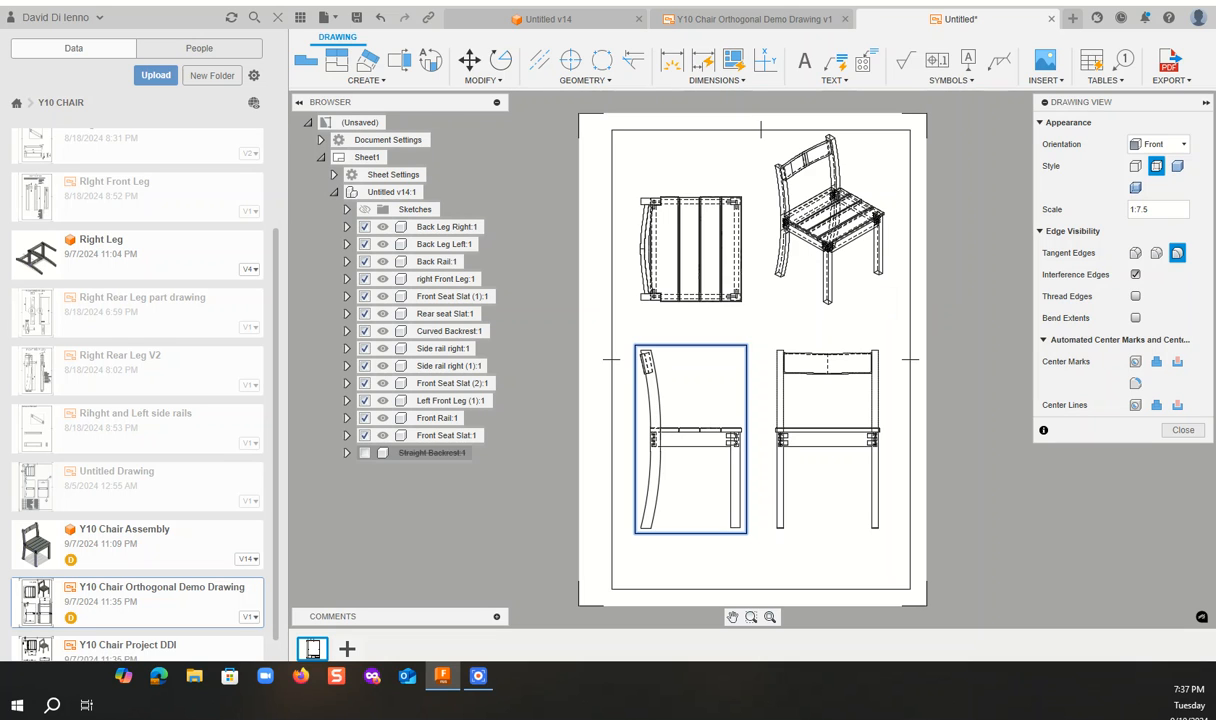
{"action": "left_click", "coordinate": [1182, 429]}
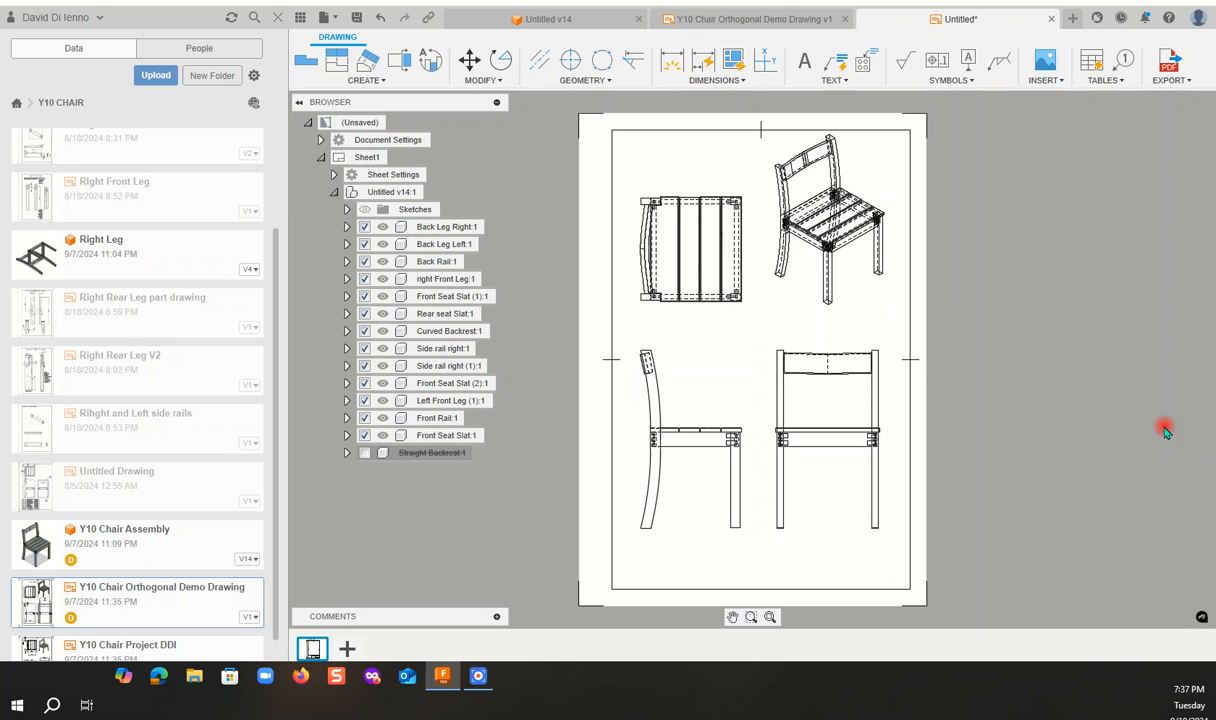
Give the isometric view its own shaded style, independent of the base view.
{"action": "right_click", "coordinate": [828, 237]}
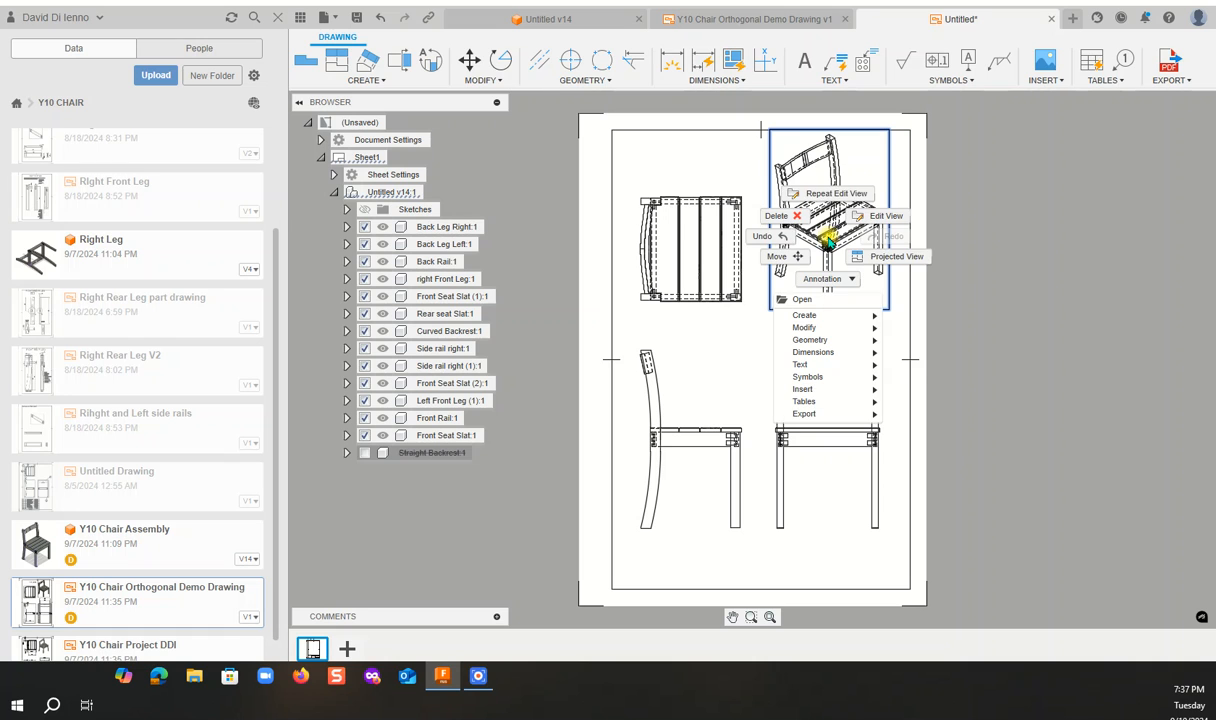
{"action": "left_click", "coordinate": [882, 216]}
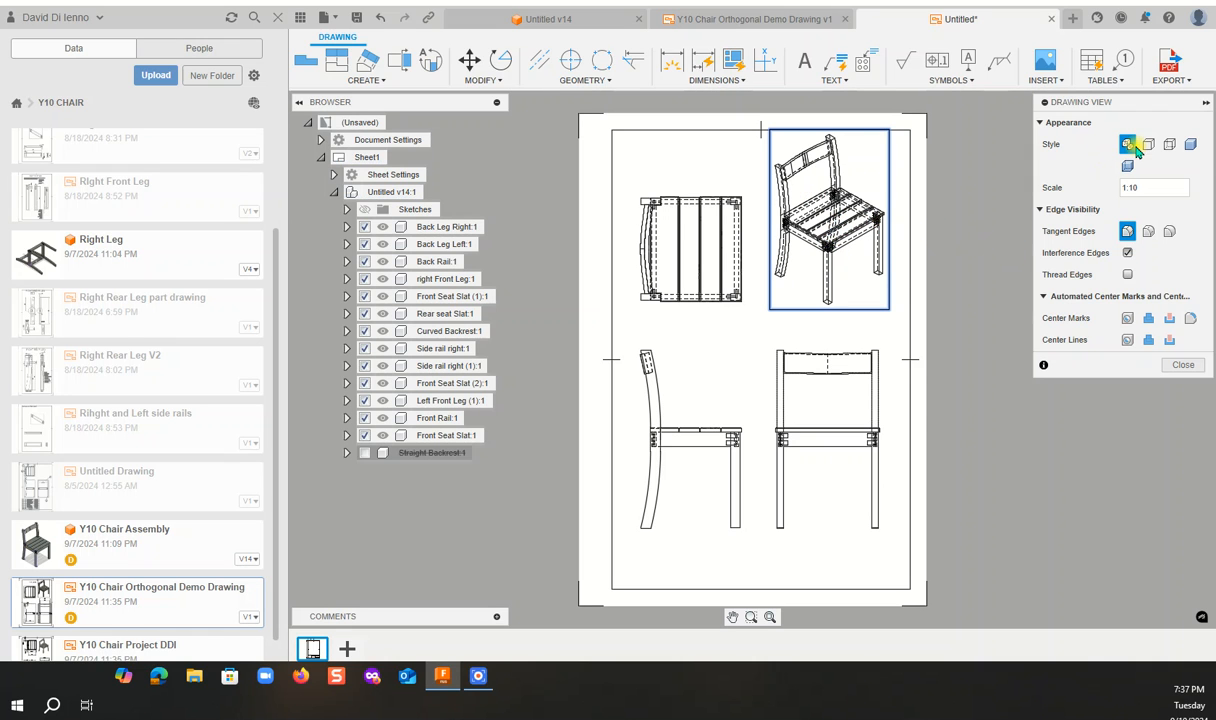
{"action": "left_click", "coordinate": [1191, 145]}
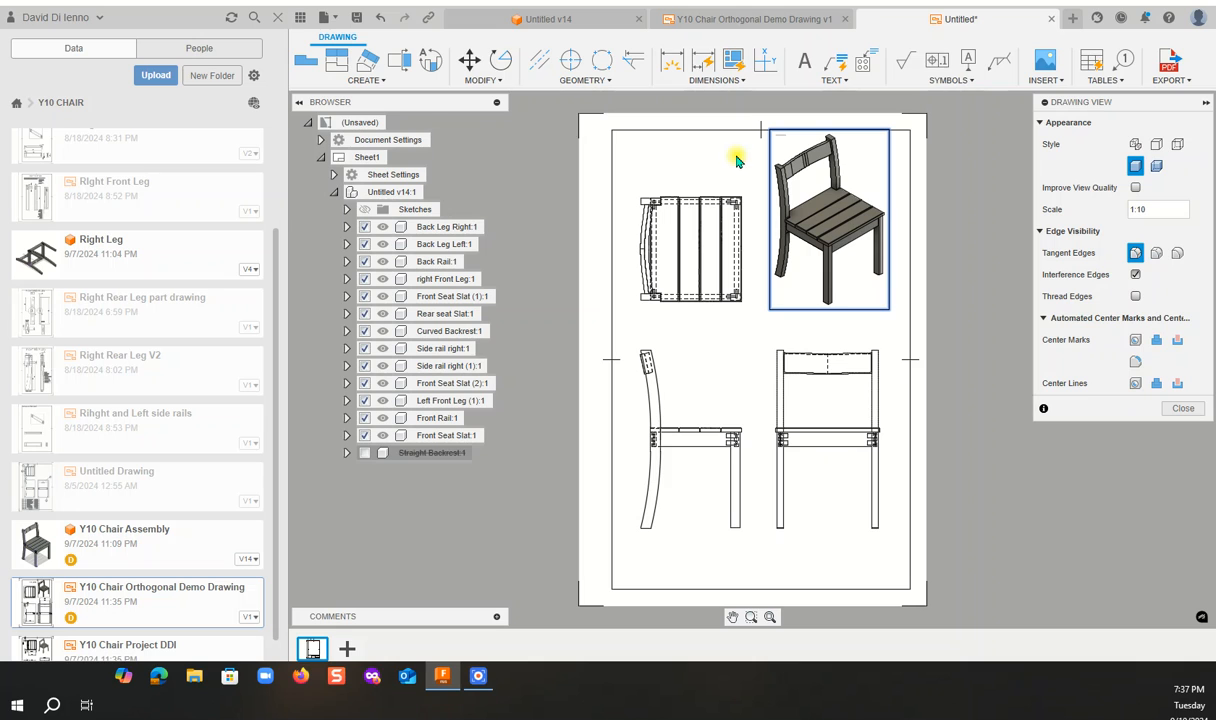
{"action": "left_click", "coordinate": [1183, 408]}
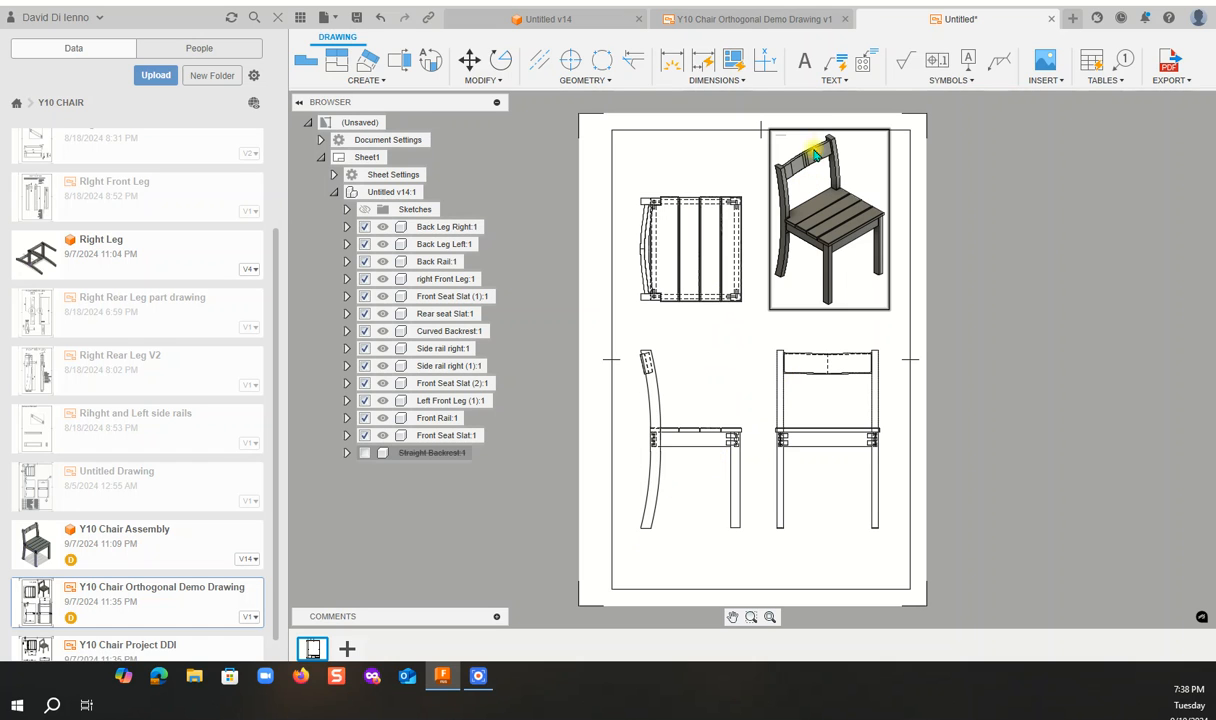
Place a text box spanning from the sheet border's upper-left corner to the edge of the isometric view.
{"action": "left_click", "coordinate": [835, 81]}
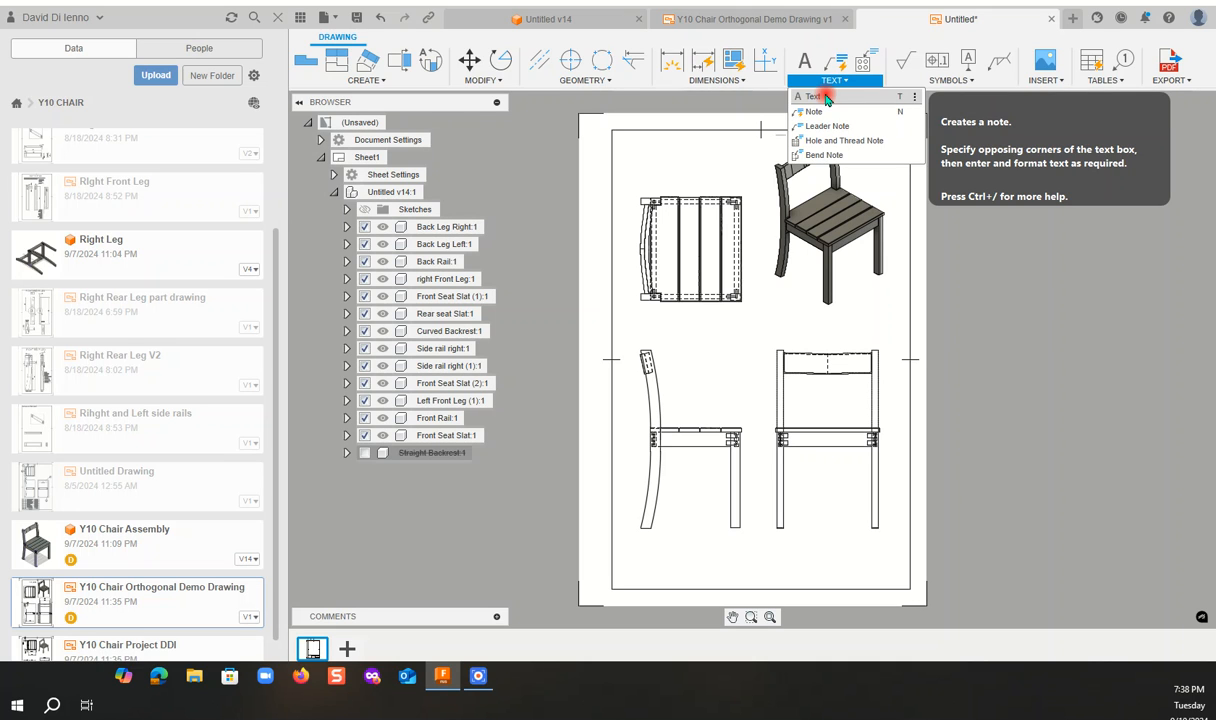
{"action": "left_click", "coordinate": [825, 97]}
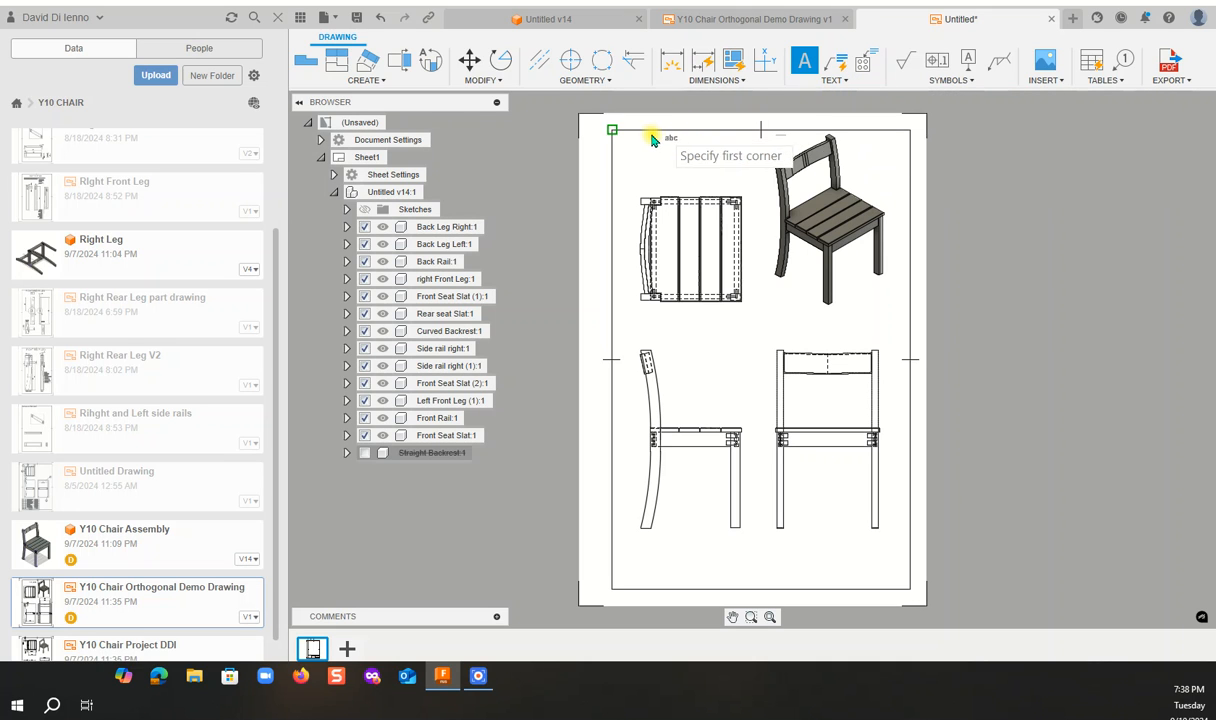
{"action": "left_click", "coordinate": [614, 130]}
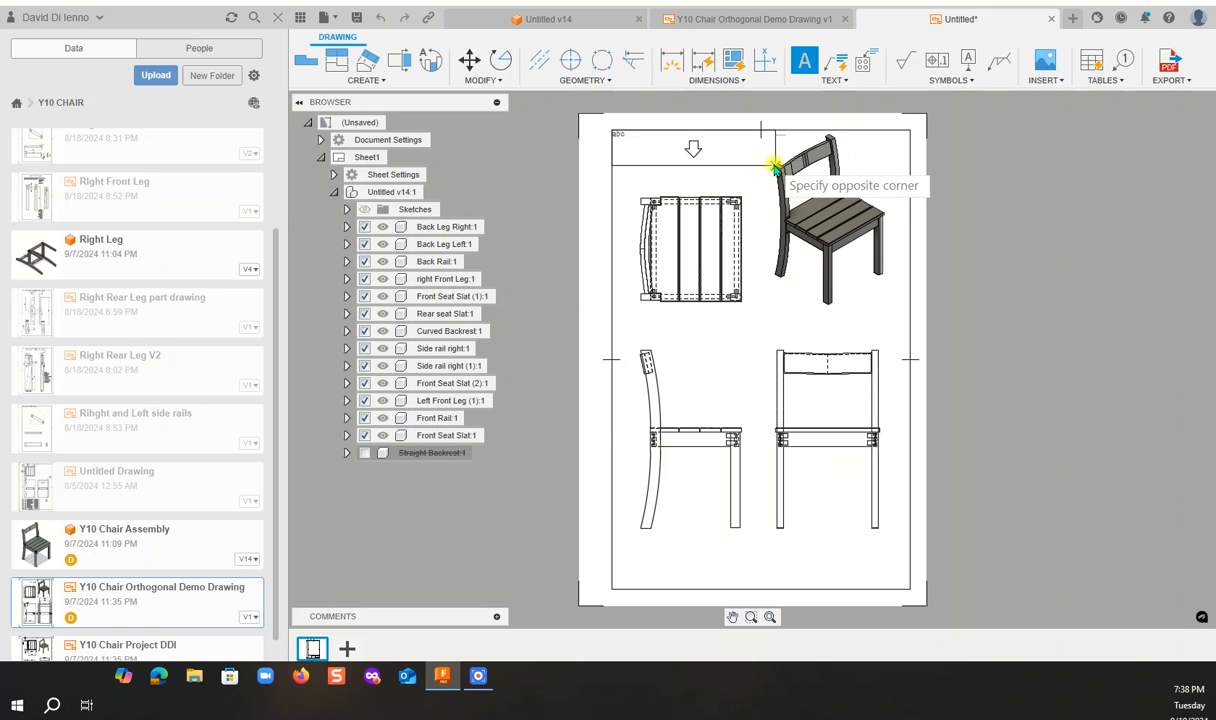
{"action": "left_click", "coordinate": [774, 167]}
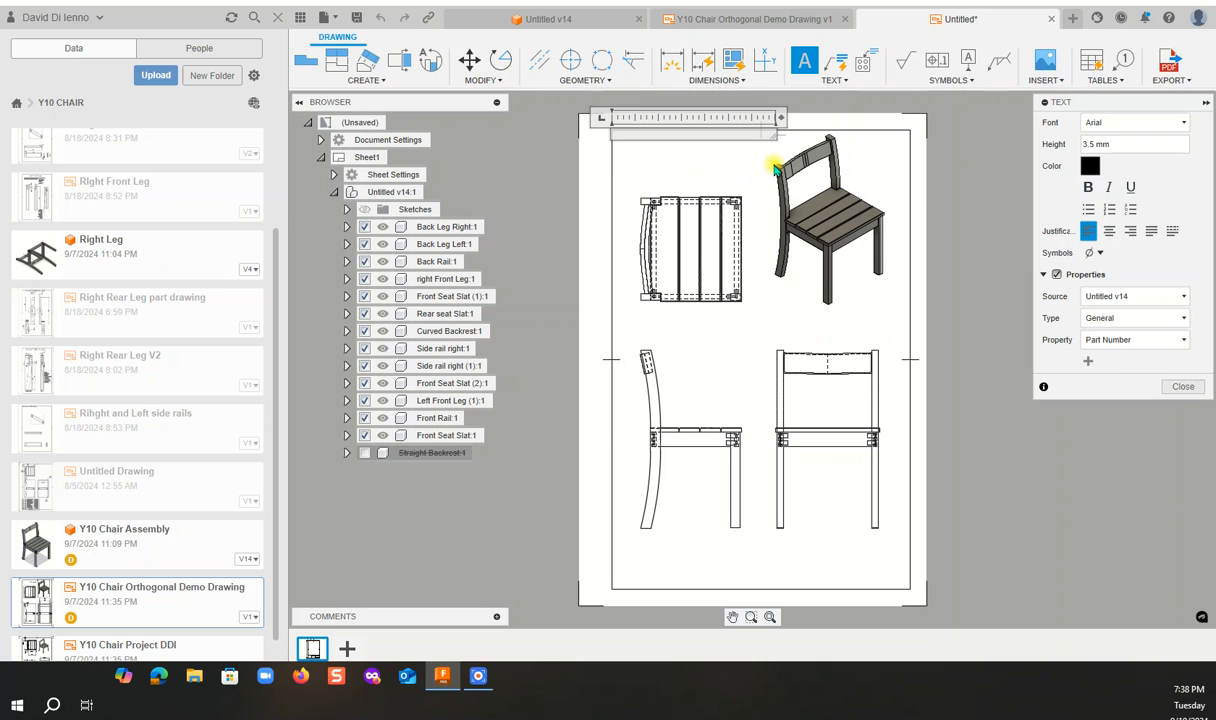
Format the text as bold Calibri with a height of 5 and enter the title "Y10 CHAIR ORTHOGONAL".
{"action": "left_click", "coordinate": [1118, 146]}
{"action": "left_click_drag", "start_coordinate": [1120, 146], "coordinate": [1073, 152]}
{"action": "type", "text": "5"}
{"action": "left_click", "coordinate": [1120, 124]}
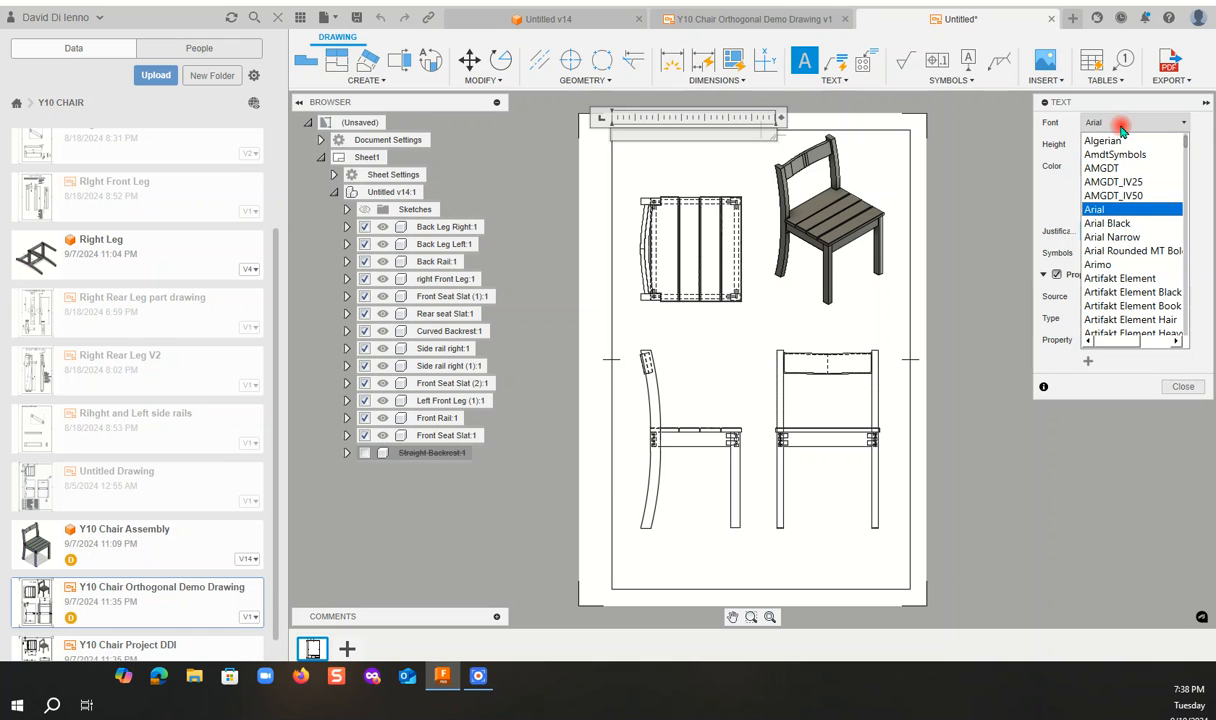
{"action": "scroll", "coordinate": [1157, 229], "scroll_direction": "up", "scroll_amount": 2}
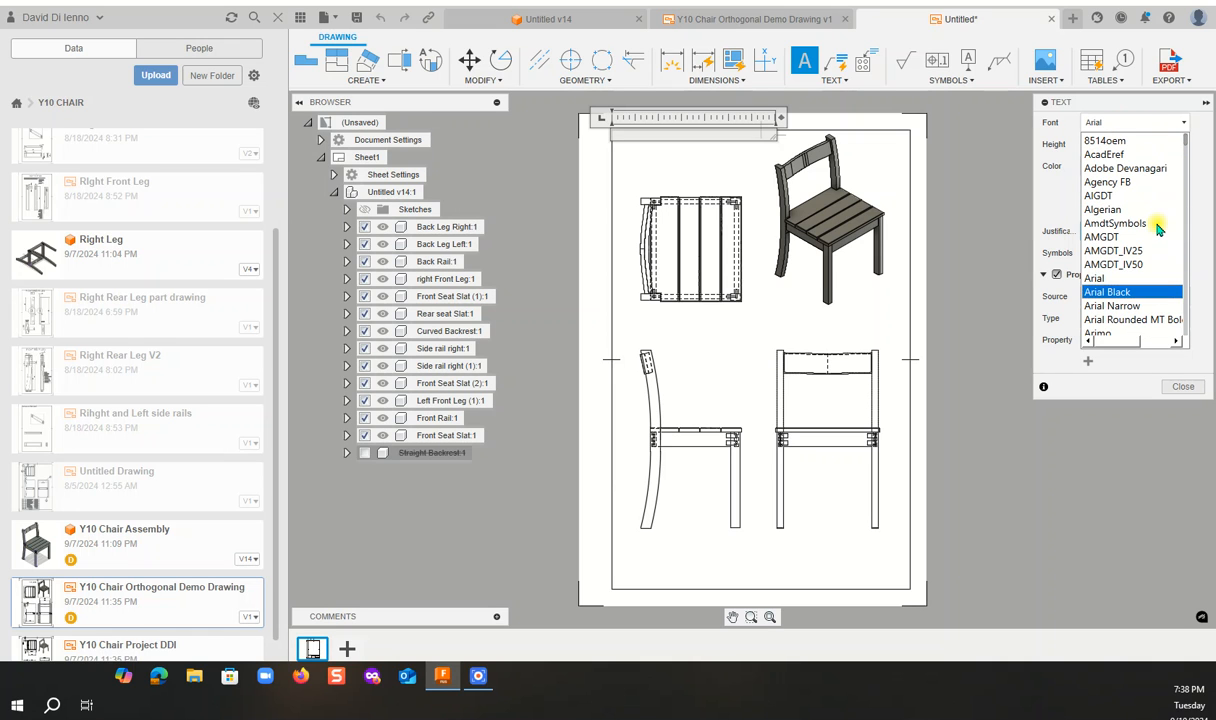
{"action": "scroll", "coordinate": [1157, 229], "scroll_direction": "down", "scroll_amount": 13}
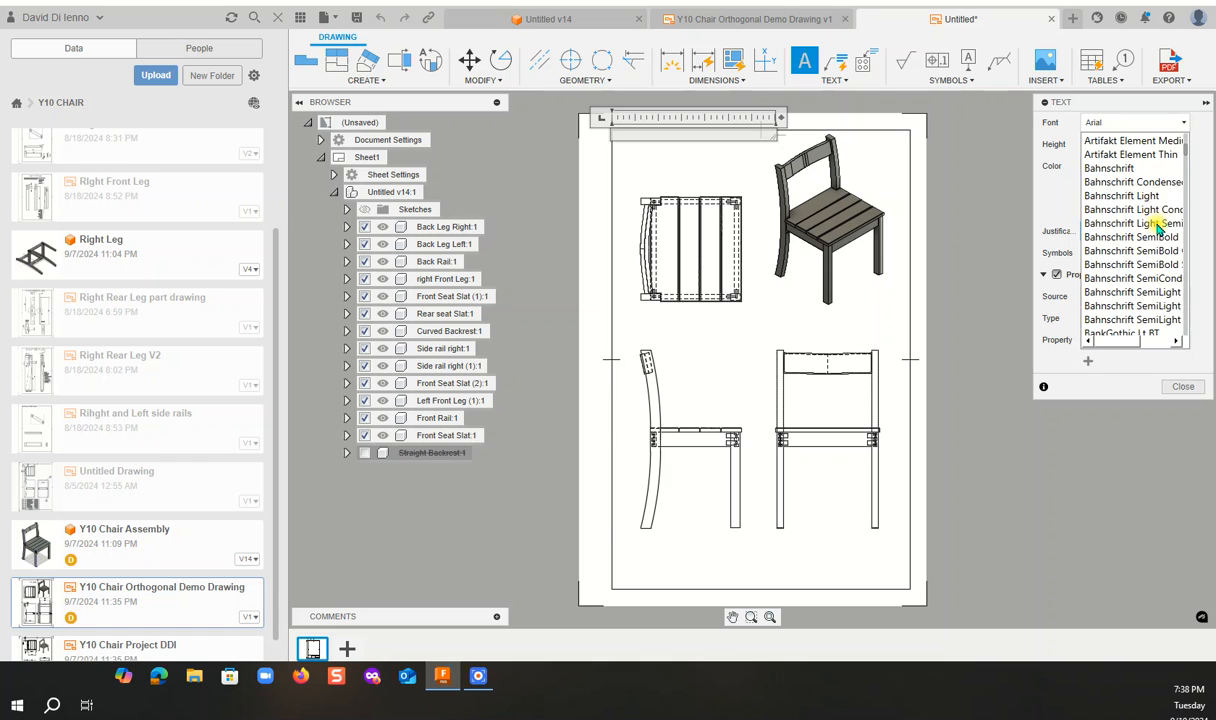
{"action": "scroll", "coordinate": [1157, 229], "scroll_direction": "down", "scroll_amount": 3}
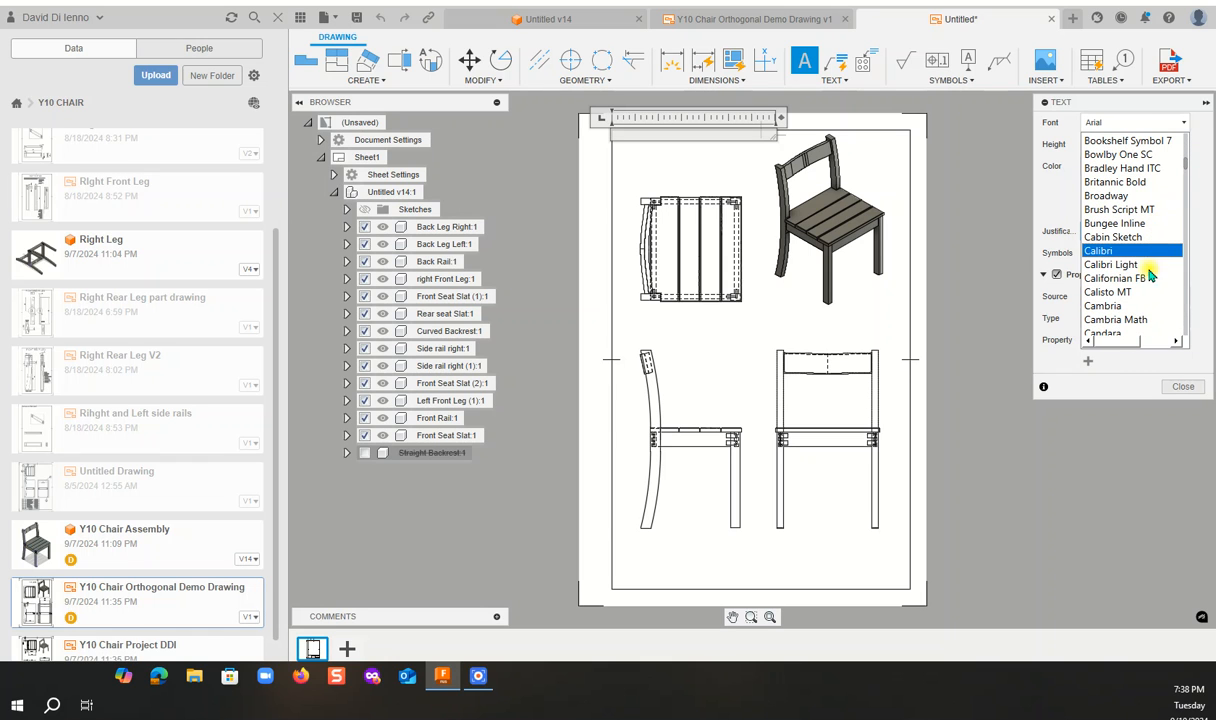
{"action": "left_click", "coordinate": [1099, 251]}
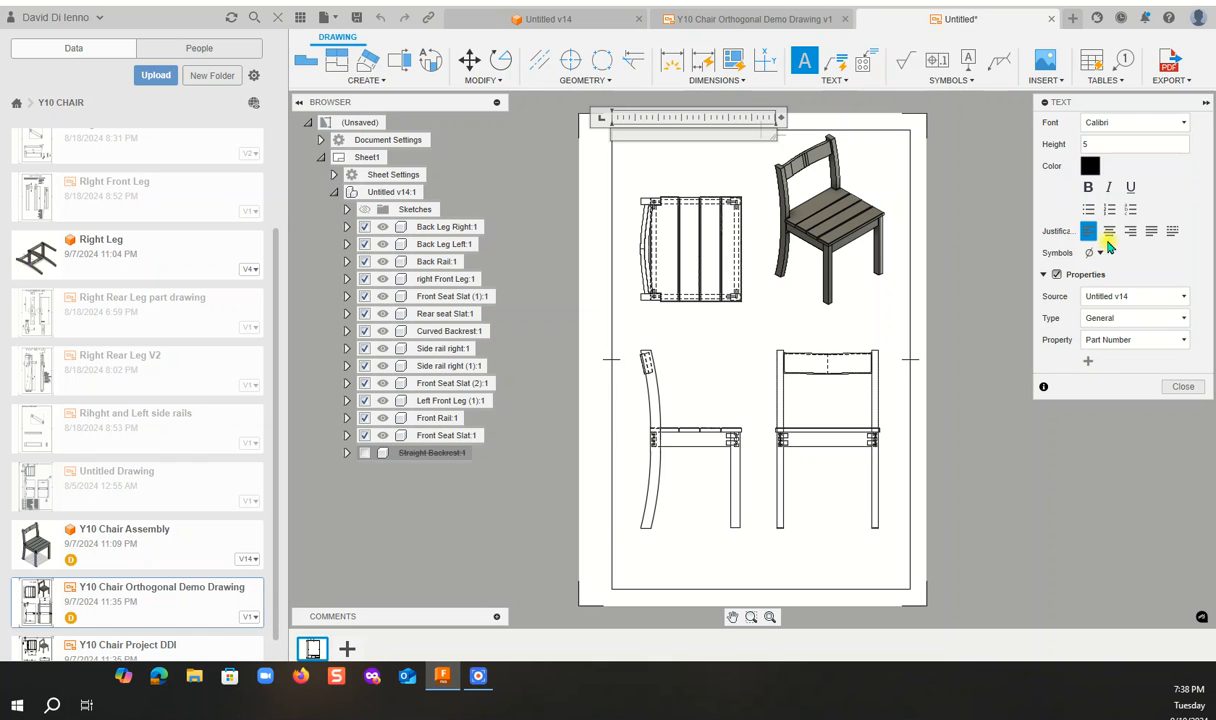
{"action": "left_click", "coordinate": [1088, 187]}
{"action": "type", "text": "Y10 CHAIR ORTHOGONAL"}
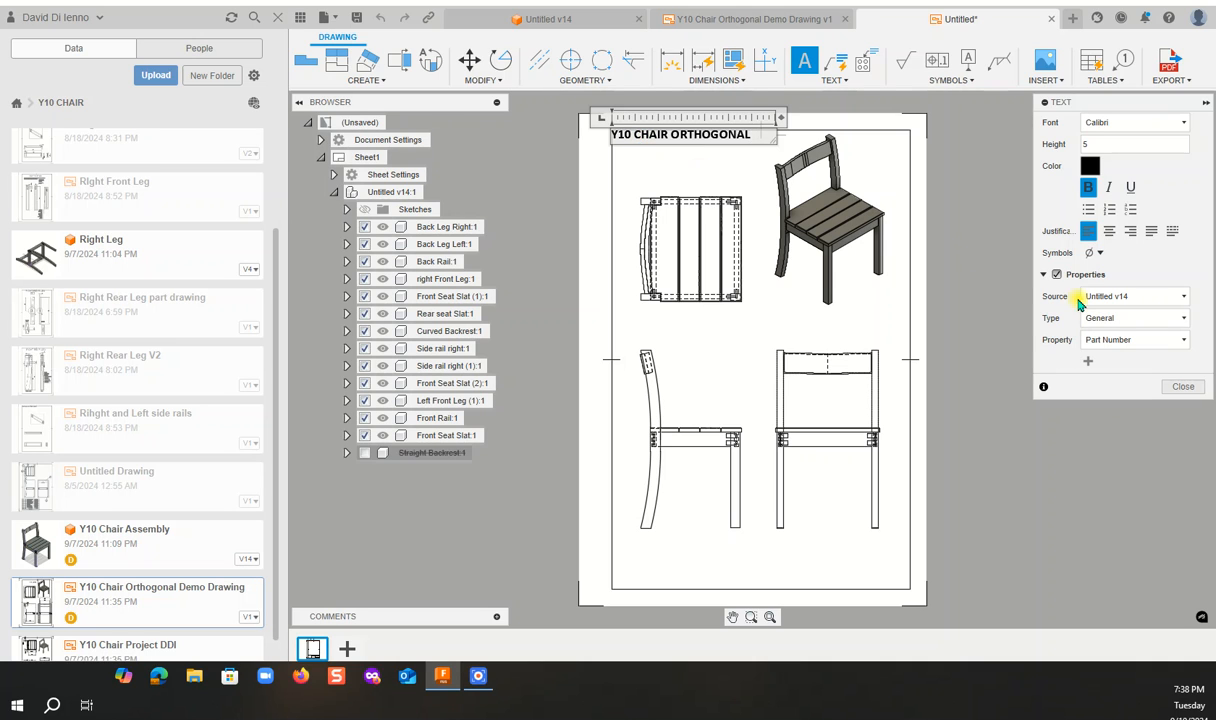
{"action": "left_click", "coordinate": [1186, 386]}
Move the drawing title slightly inward and down from the border corner, above the top view.
{"action": "left_click", "coordinate": [665, 143]}
{"action": "left_click", "coordinate": [718, 145]}
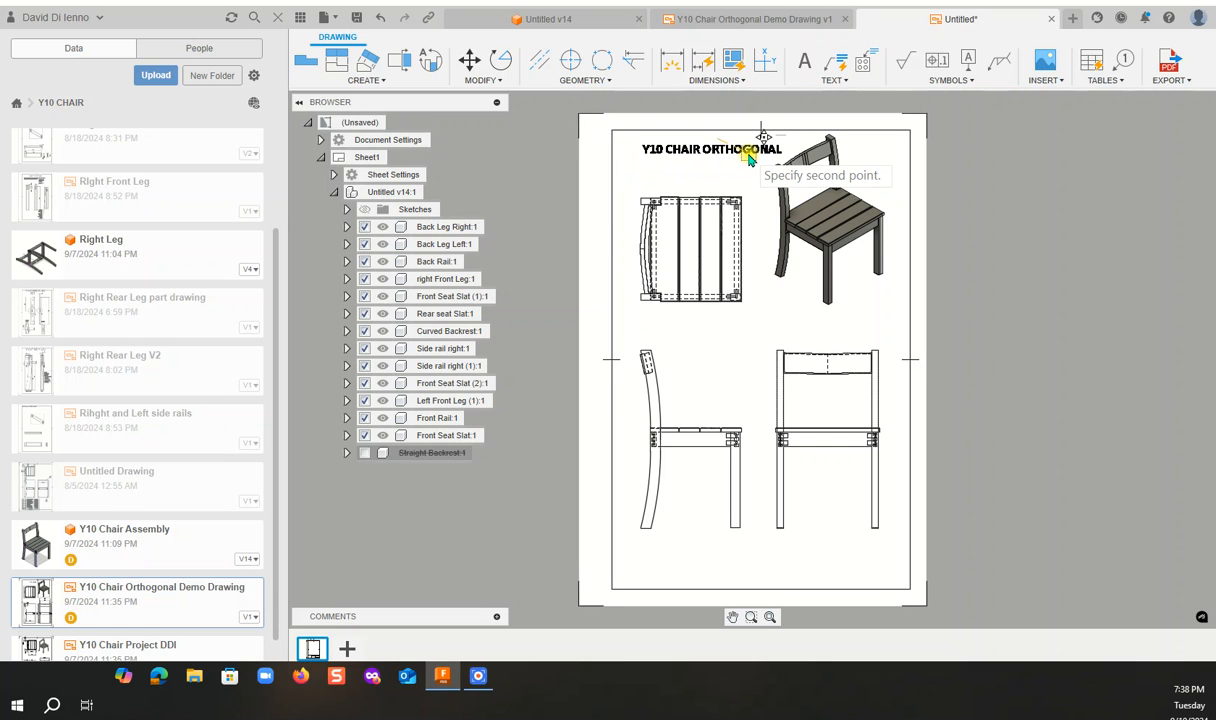
{"action": "key", "text": "Escape"}
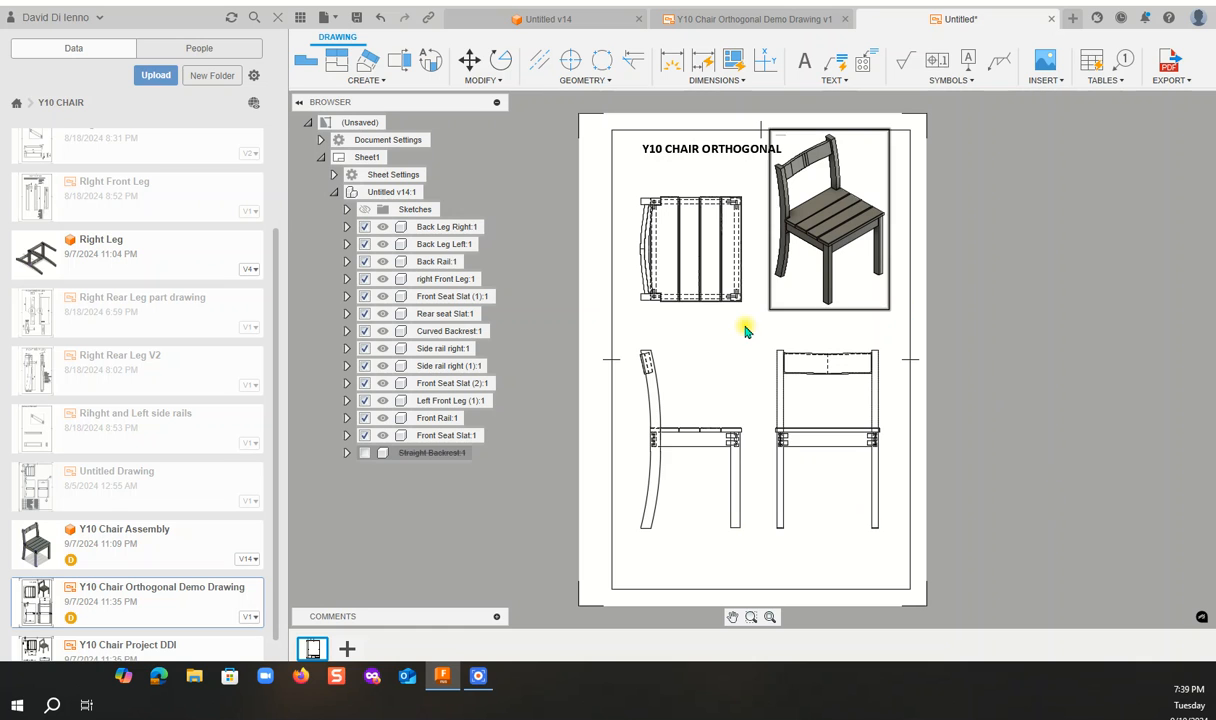
Try Auto Dimension on the views with the Chain Dimensions recipe.
{"action": "scroll", "coordinate": [690, 292], "scroll_direction": "up", "scroll_amount": 5}
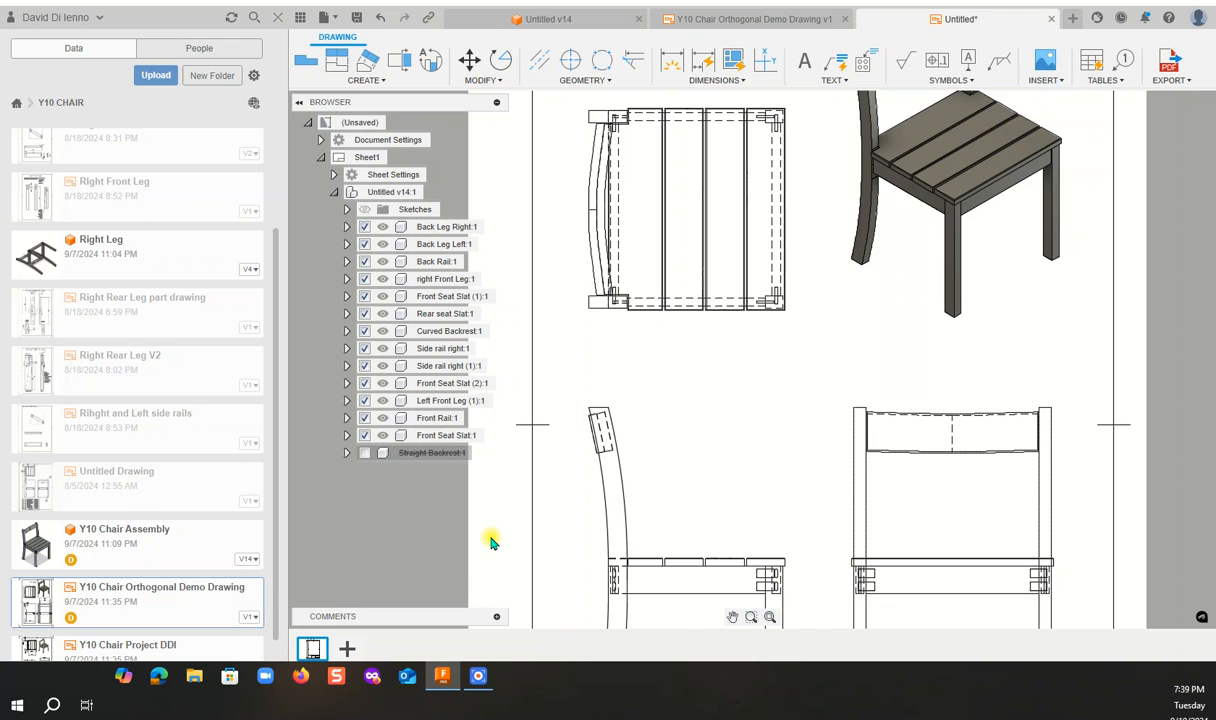
{"action": "scroll", "coordinate": [491, 542], "scroll_direction": "down", "scroll_amount": 3}
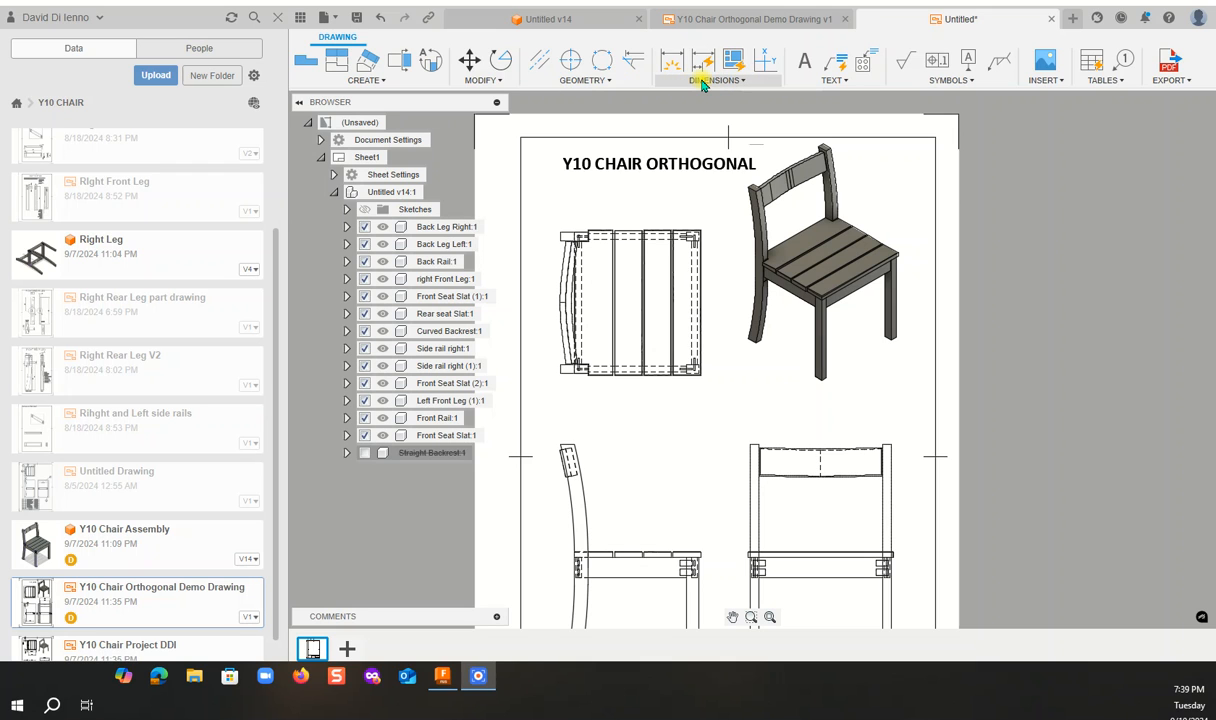
{"action": "left_click", "coordinate": [741, 82]}
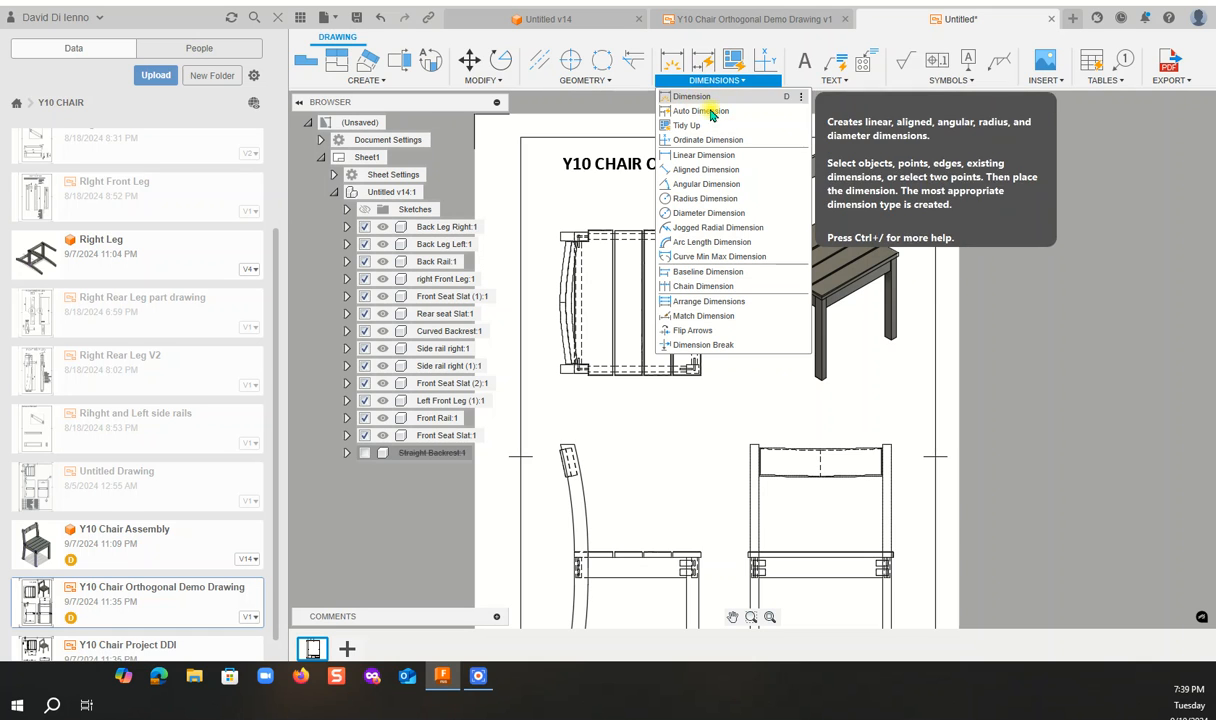
{"action": "left_click", "coordinate": [719, 113]}
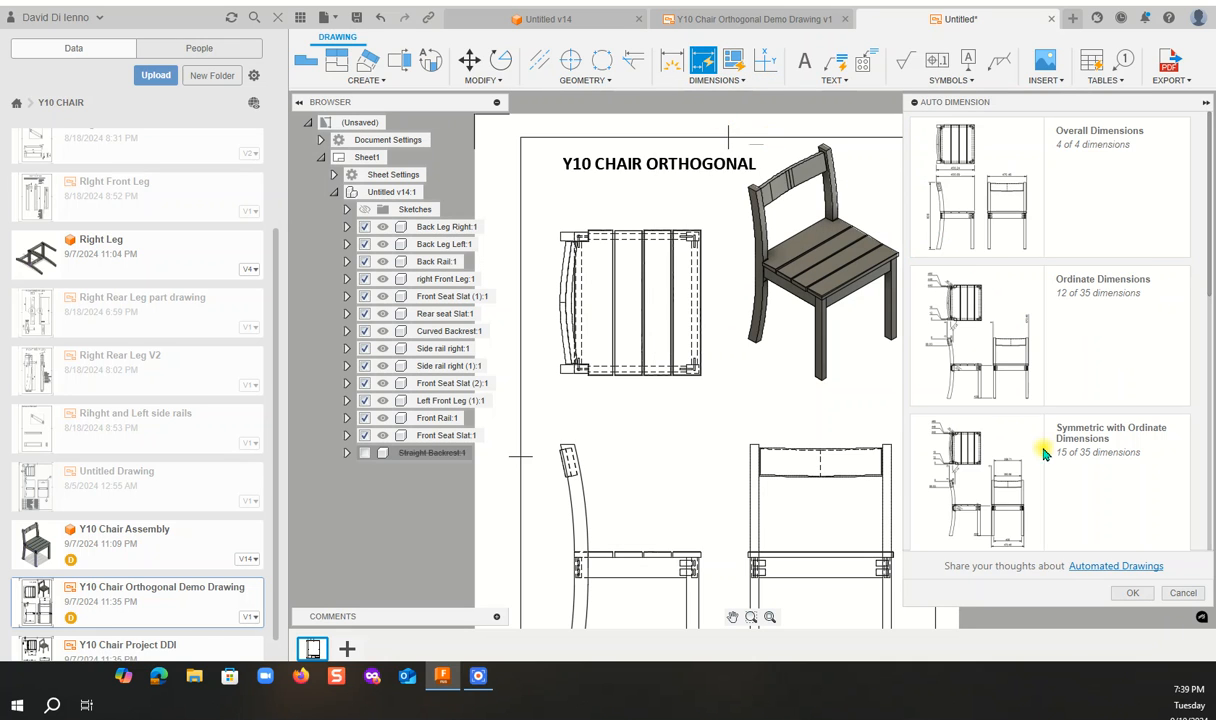
{"action": "scroll", "coordinate": [1090, 455], "scroll_direction": "down", "scroll_amount": 3}
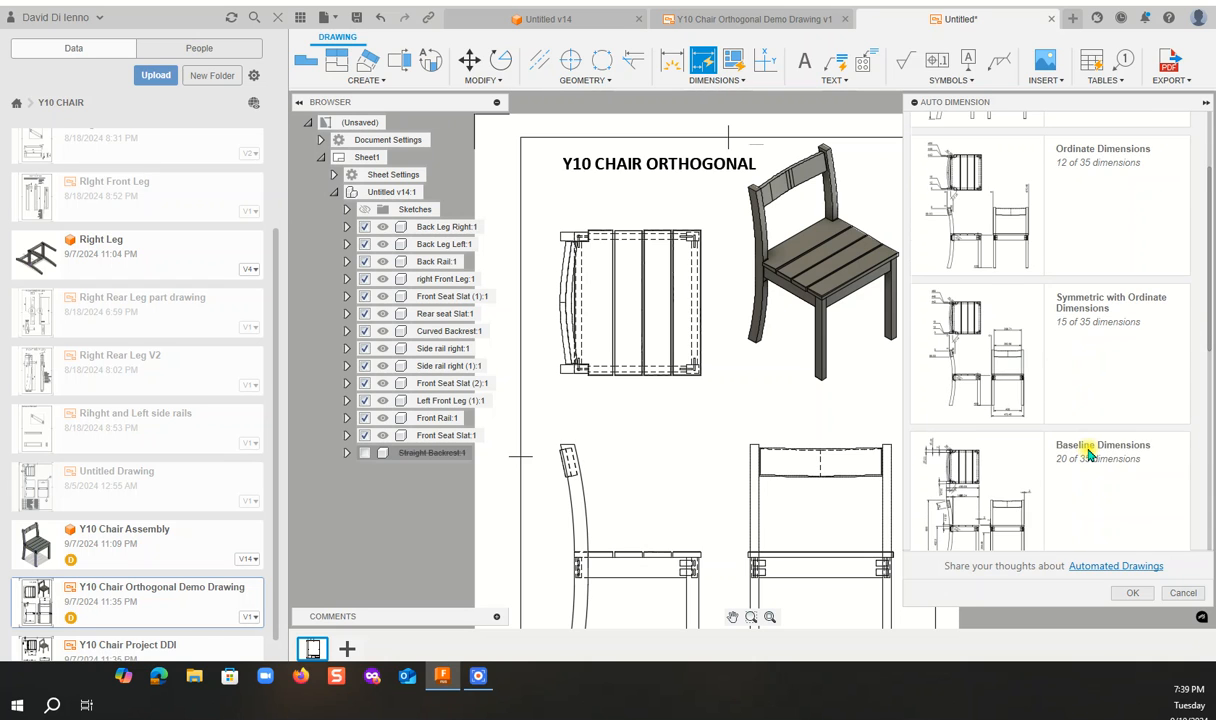
{"action": "scroll", "coordinate": [1088, 455], "scroll_direction": "down", "scroll_amount": 5}
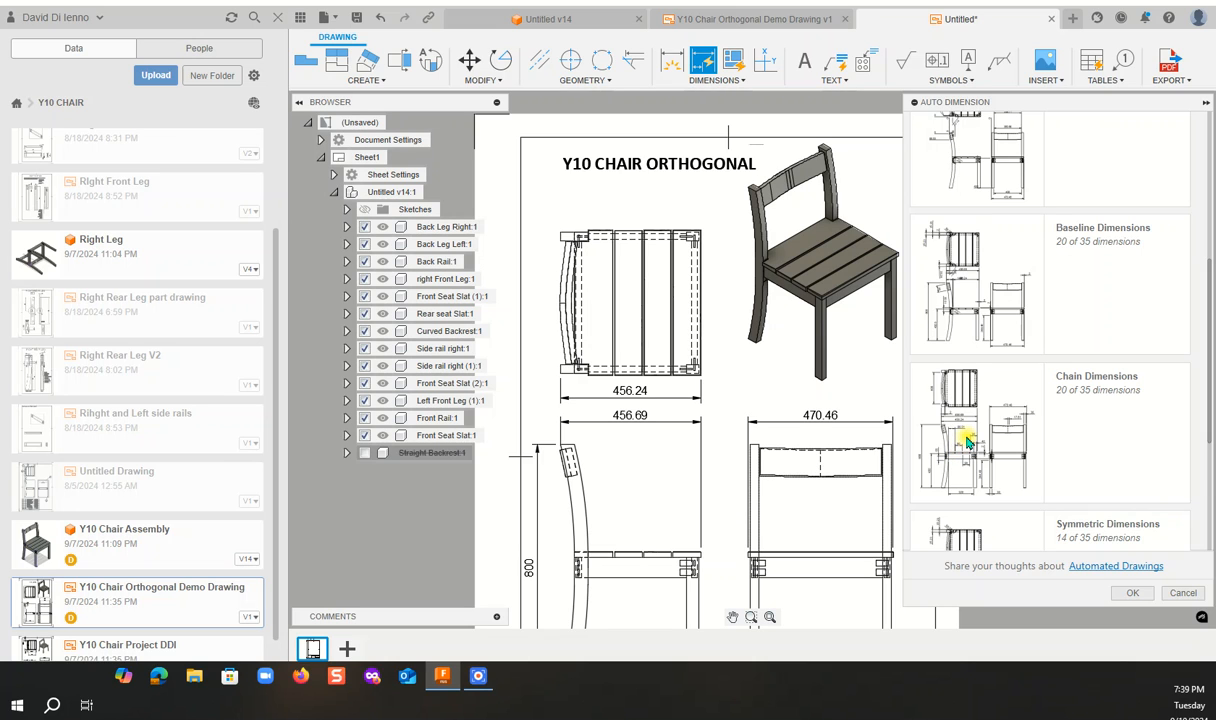
{"action": "scroll", "coordinate": [967, 441], "scroll_direction": "down", "scroll_amount": 4}
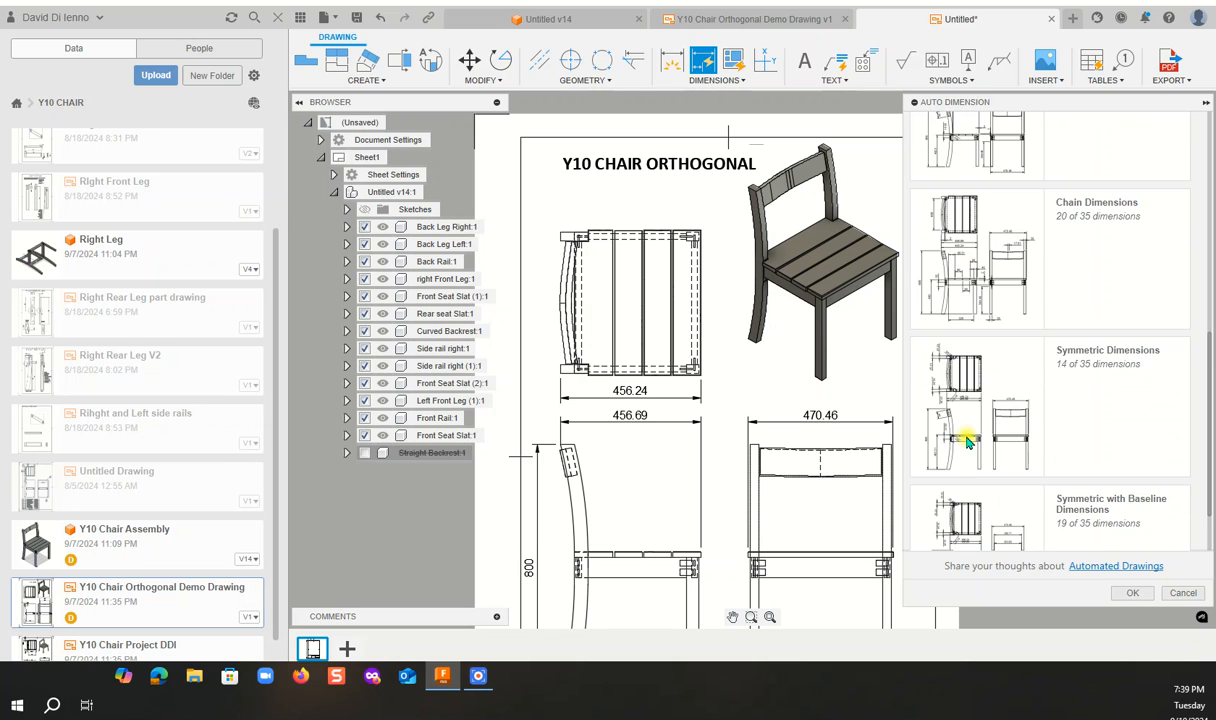
{"action": "scroll", "coordinate": [967, 441], "scroll_direction": "down", "scroll_amount": 2}
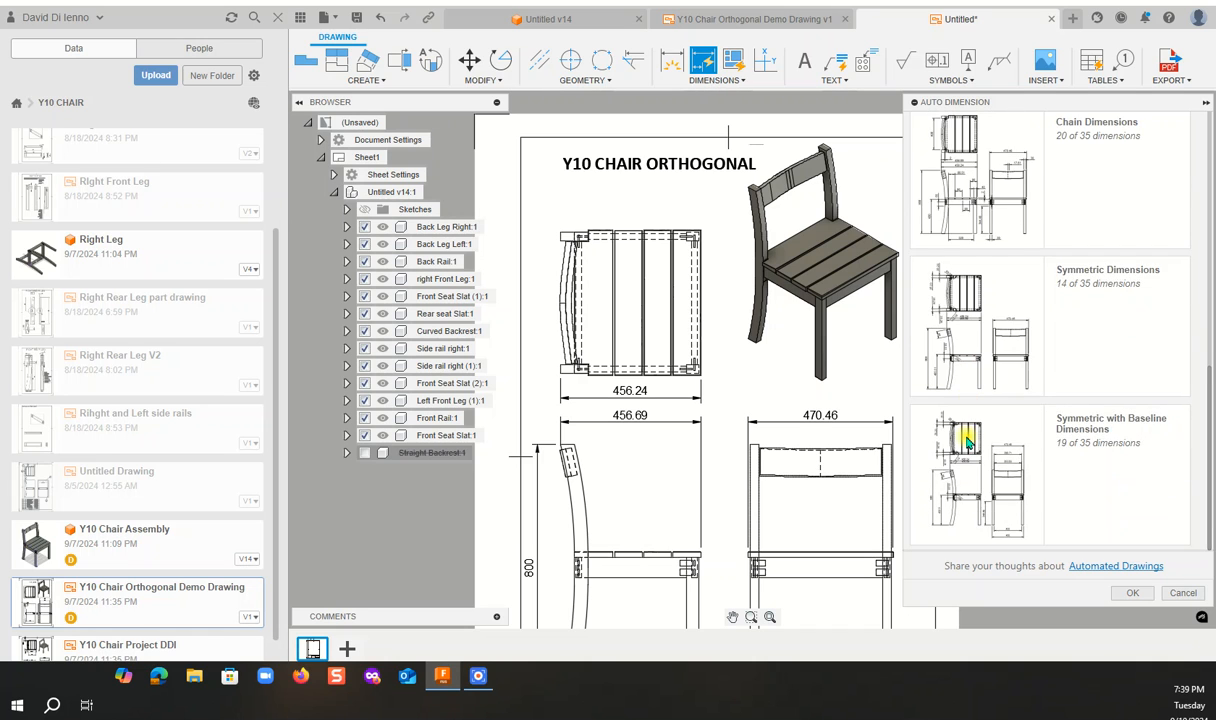
{"action": "scroll", "coordinate": [967, 441], "scroll_direction": "up", "scroll_amount": 2}
{"action": "left_click", "coordinate": [955, 270]}
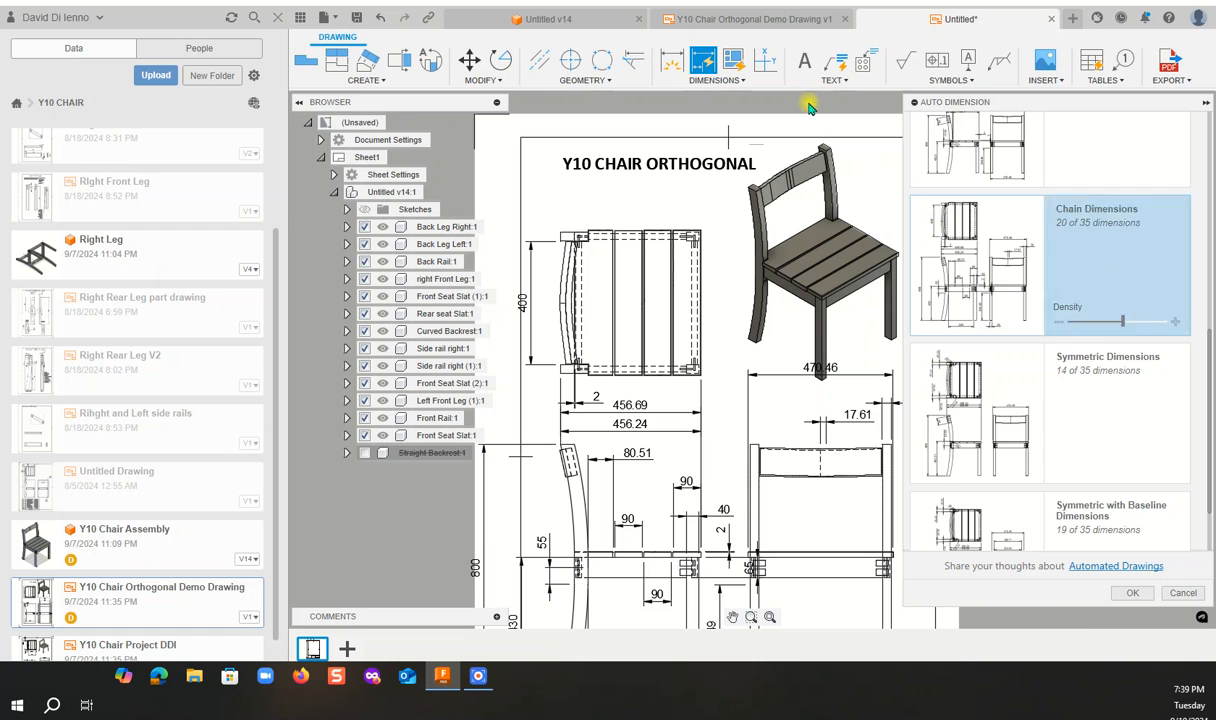
Examine the automatically generated chain dimensions across the three orthogonal views.
{"action": "left_click", "coordinate": [1205, 106]}
{"action": "scroll", "coordinate": [727, 433], "scroll_direction": "down", "scroll_amount": 3}
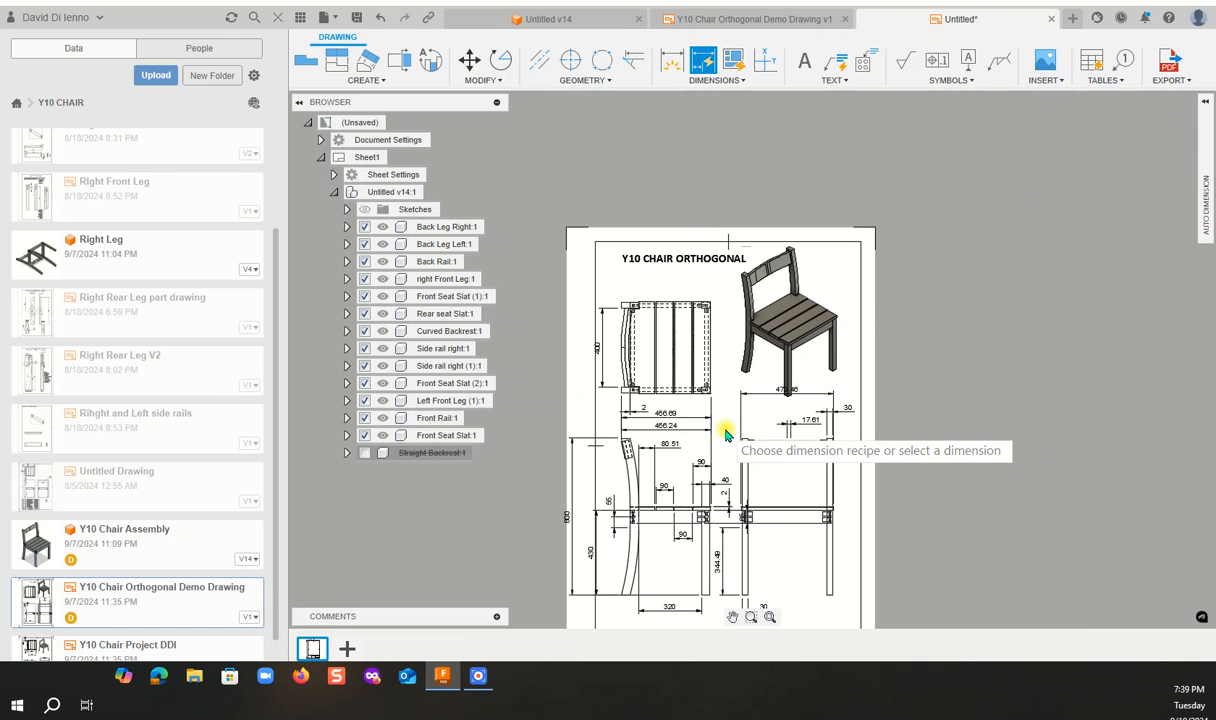
{"action": "scroll", "coordinate": [727, 433], "scroll_direction": "down", "scroll_amount": 1}
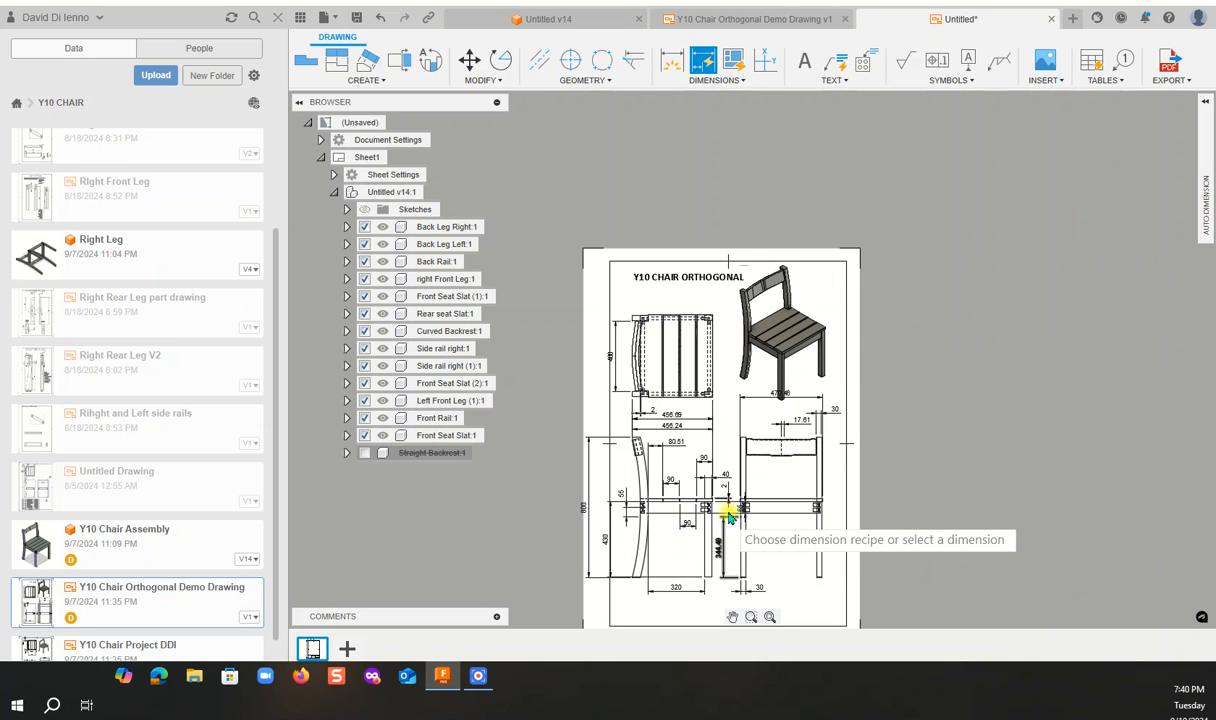
{"action": "scroll", "coordinate": [727, 510], "scroll_direction": "down", "scroll_amount": 1}
{"action": "scroll", "coordinate": [714, 470], "scroll_direction": "up", "scroll_amount": 3}
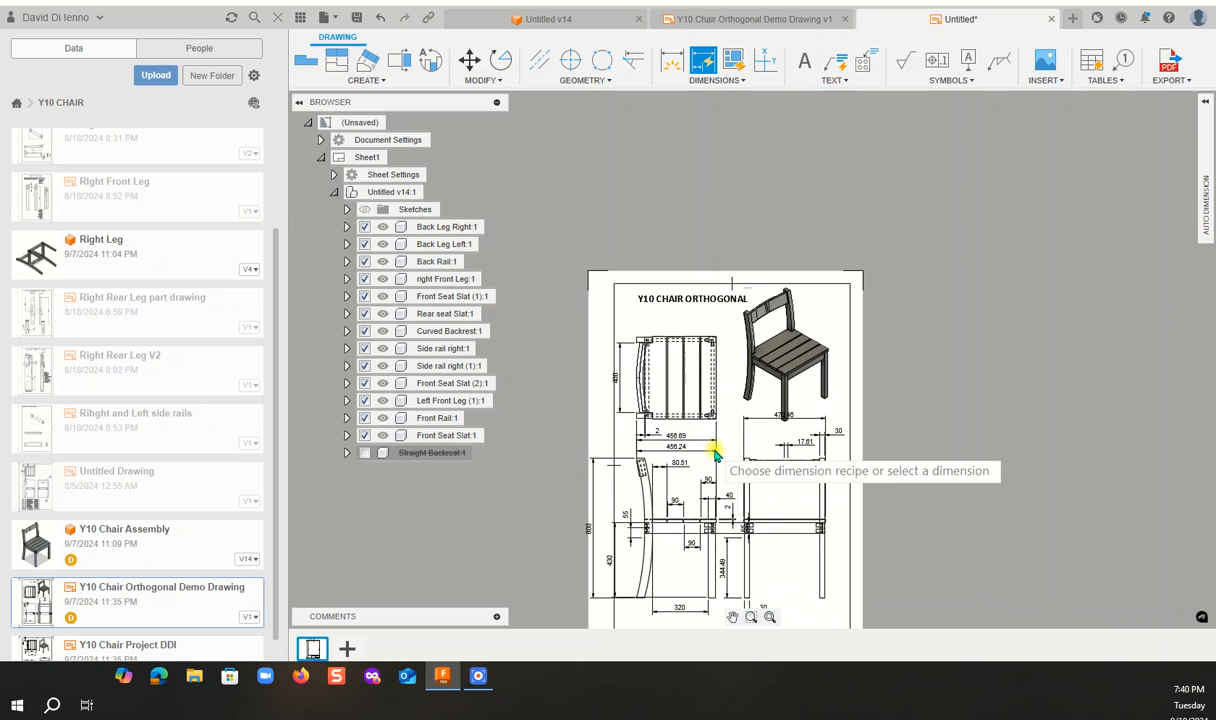
{"action": "scroll", "coordinate": [768, 513], "scroll_direction": "up", "scroll_amount": 3}
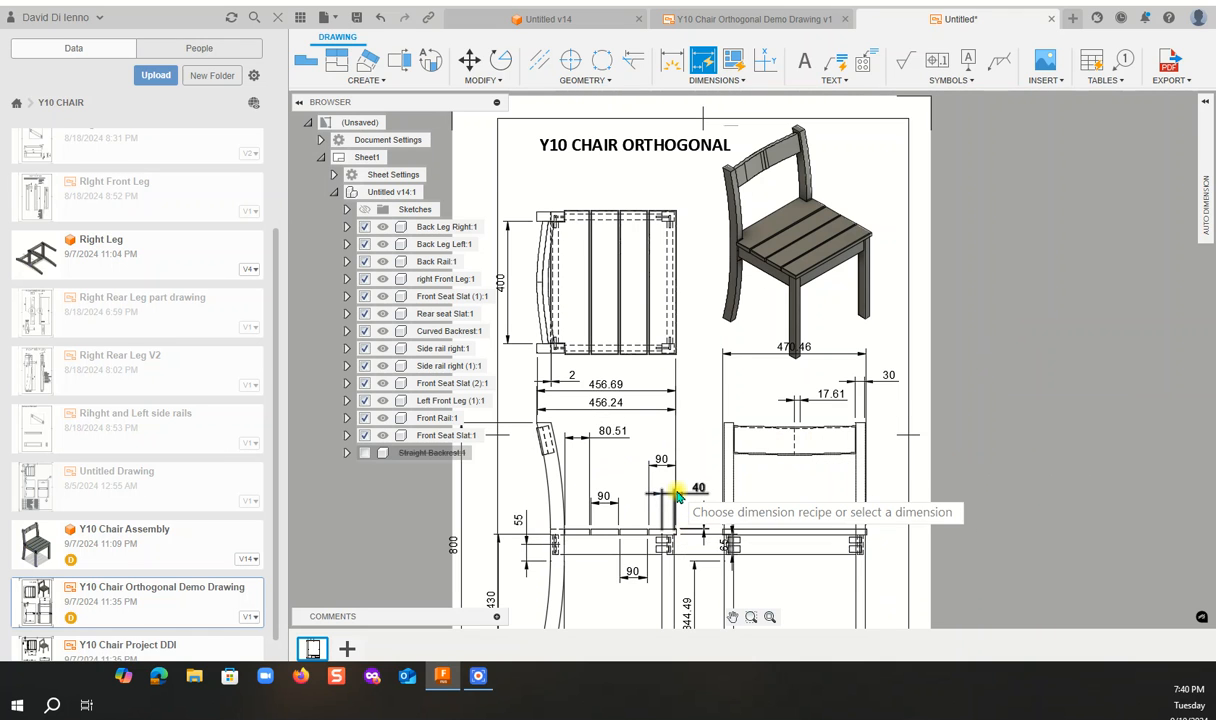
{"action": "scroll", "coordinate": [675, 494], "scroll_direction": "down", "scroll_amount": 1}
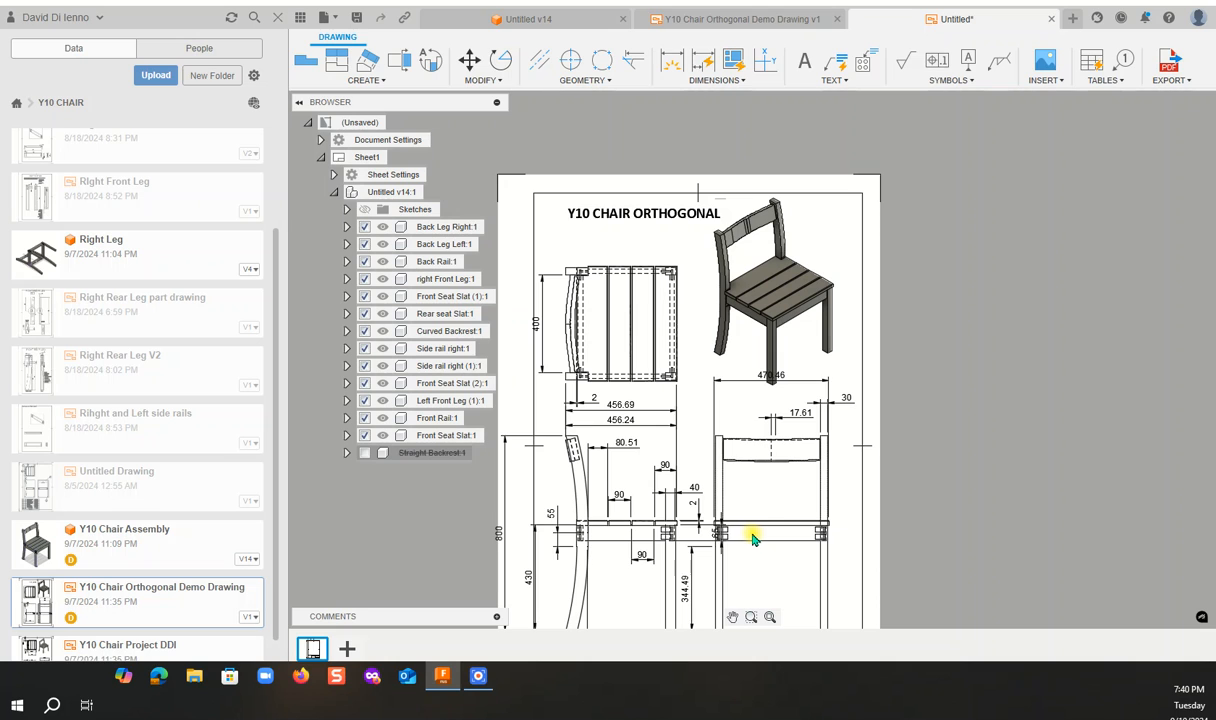
Undo the automatic chain dimensions and the title move.
{"action": "key", "text": "ctrl+z"}
{"action": "key", "text": "ctrl+z"}
{"action": "left_click", "coordinate": [1080, 365]}
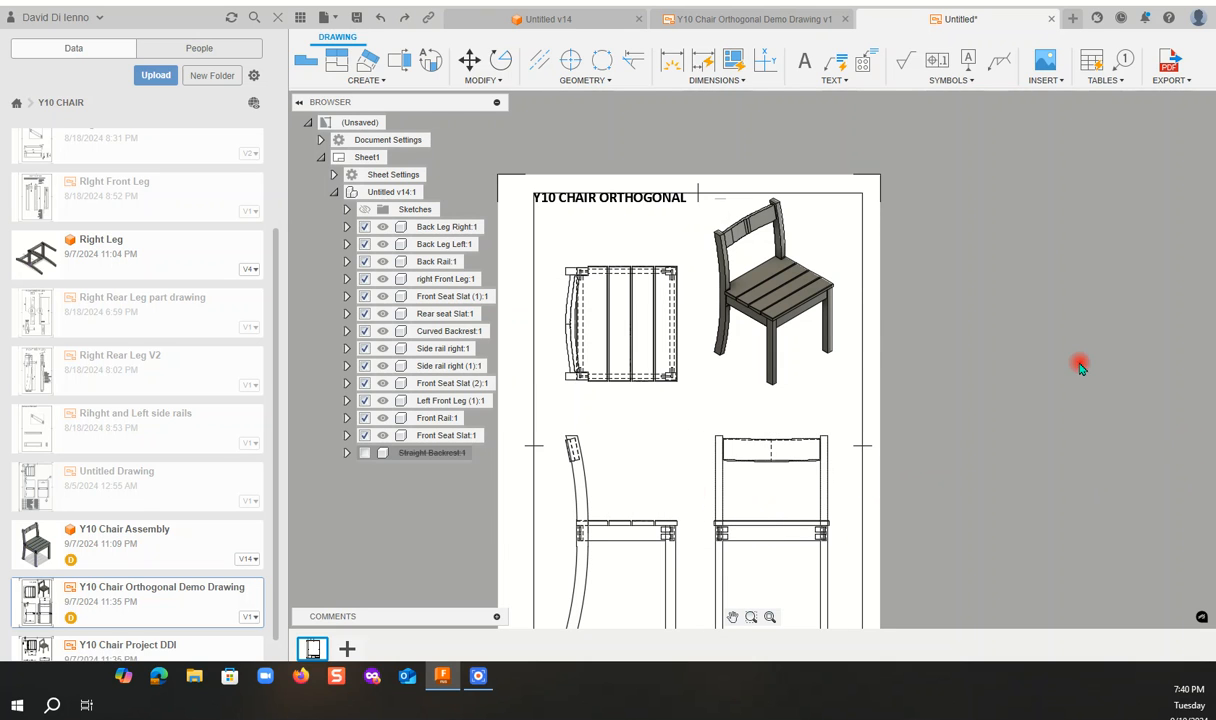
Dimension the chair's overall depth above the top view, from the back leg's rear corner to the seat's front edge.
{"action": "left_click", "coordinate": [680, 64]}
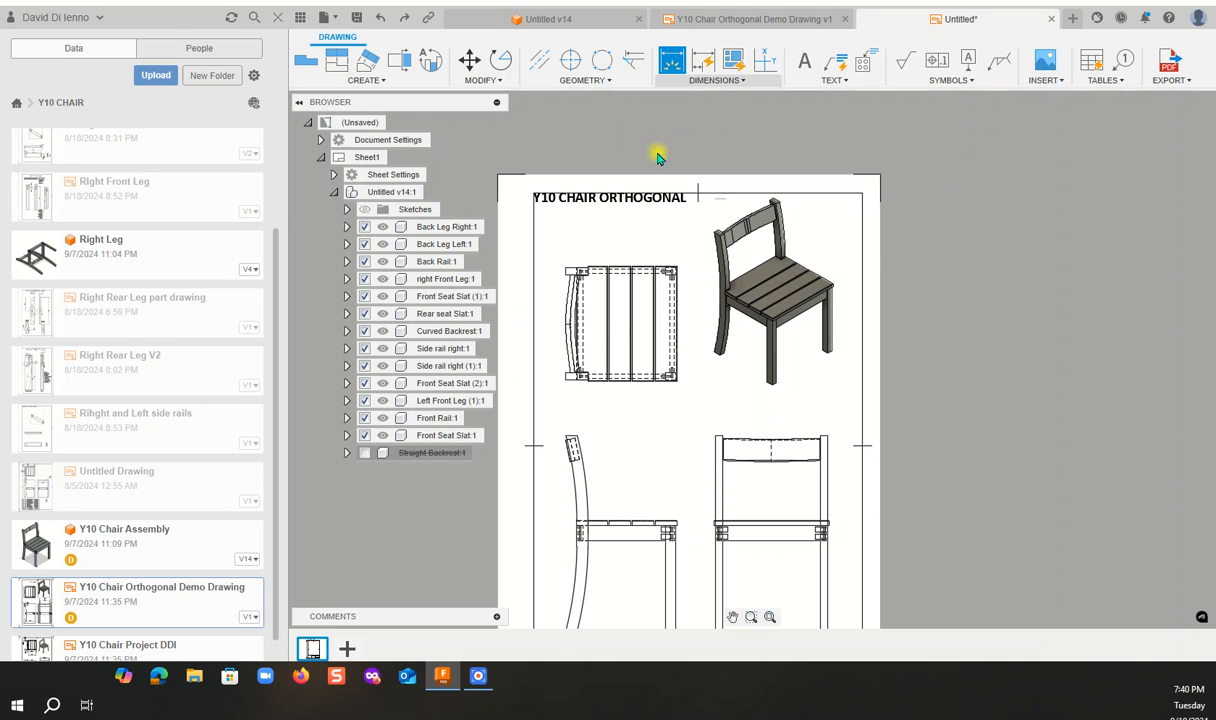
{"action": "scroll", "coordinate": [590, 330], "scroll_direction": "up", "scroll_amount": 4}
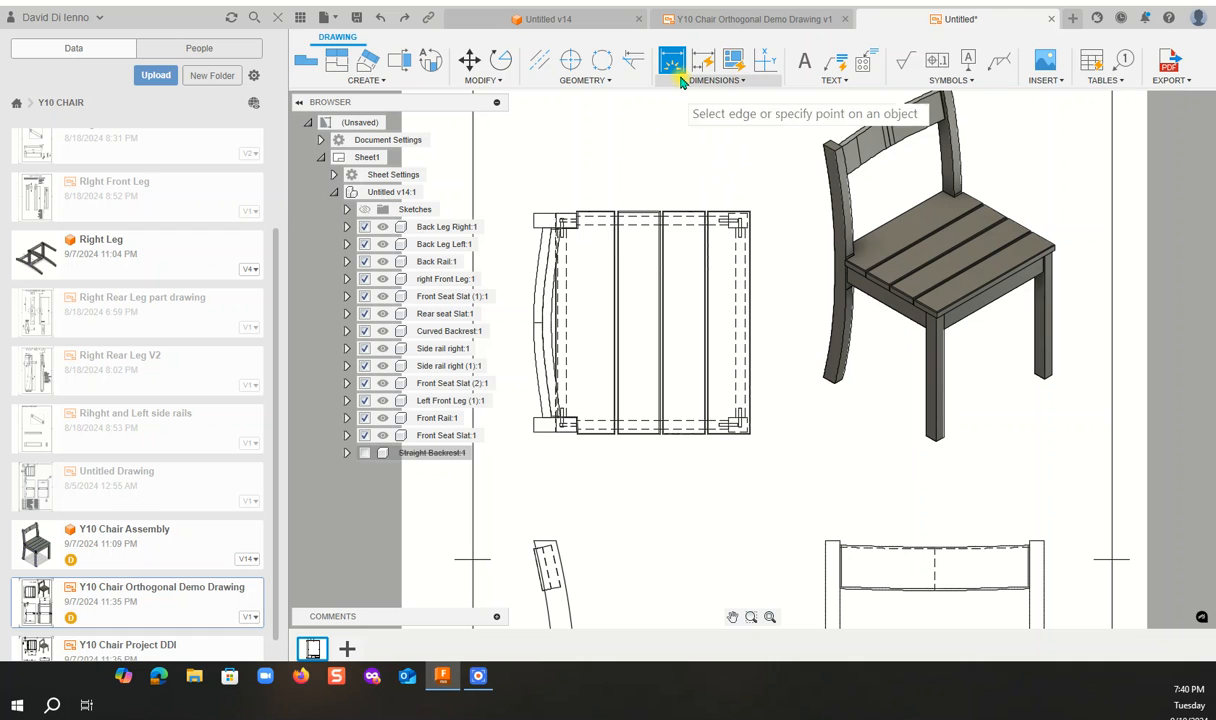
{"action": "left_click", "coordinate": [535, 216]}
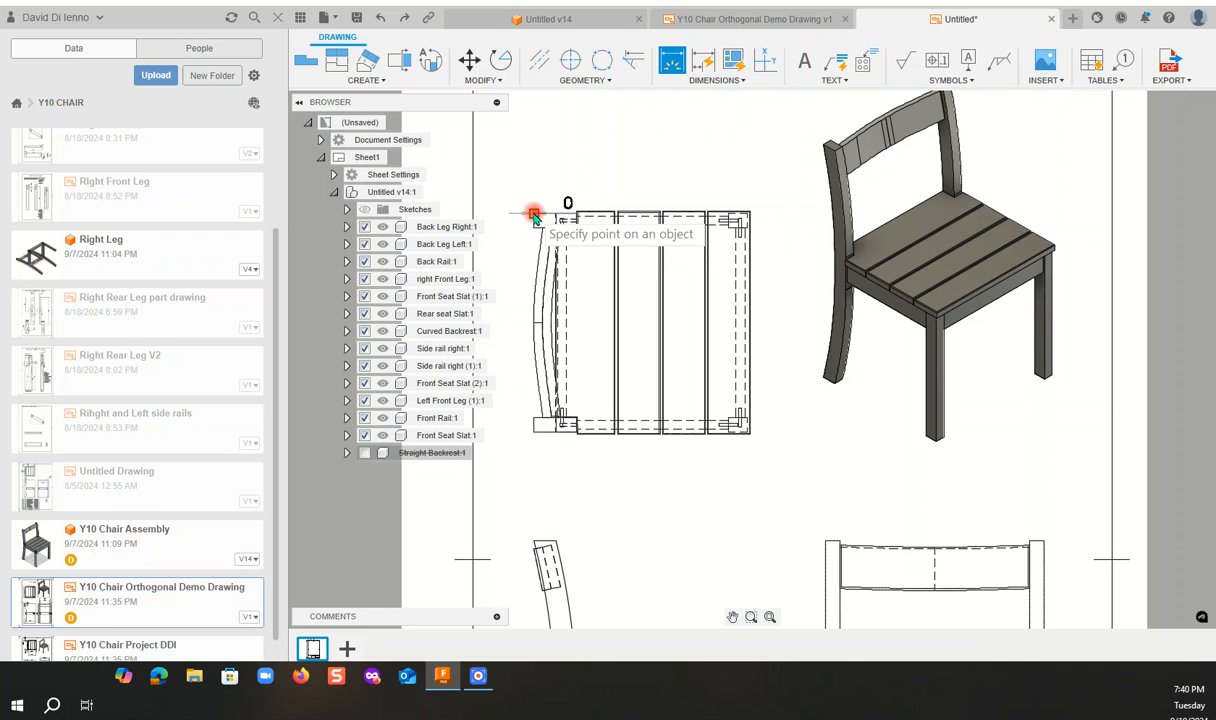
{"action": "left_click", "coordinate": [748, 216]}
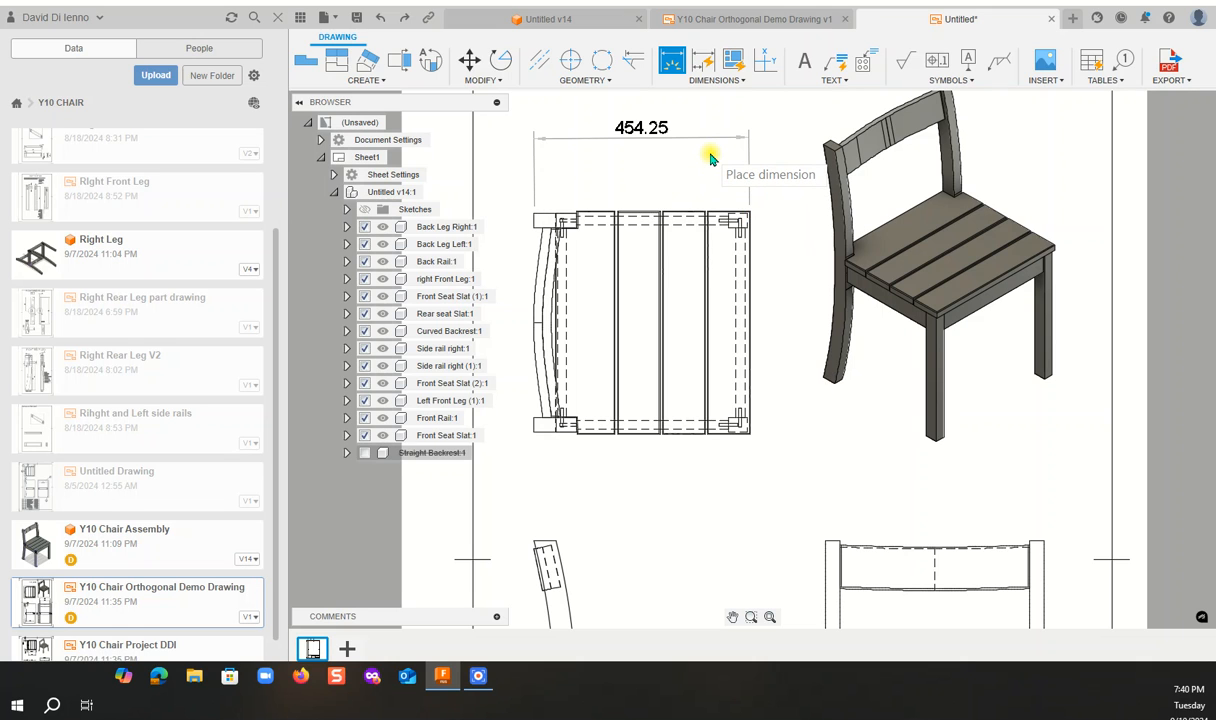
{"action": "left_click", "coordinate": [710, 157]}
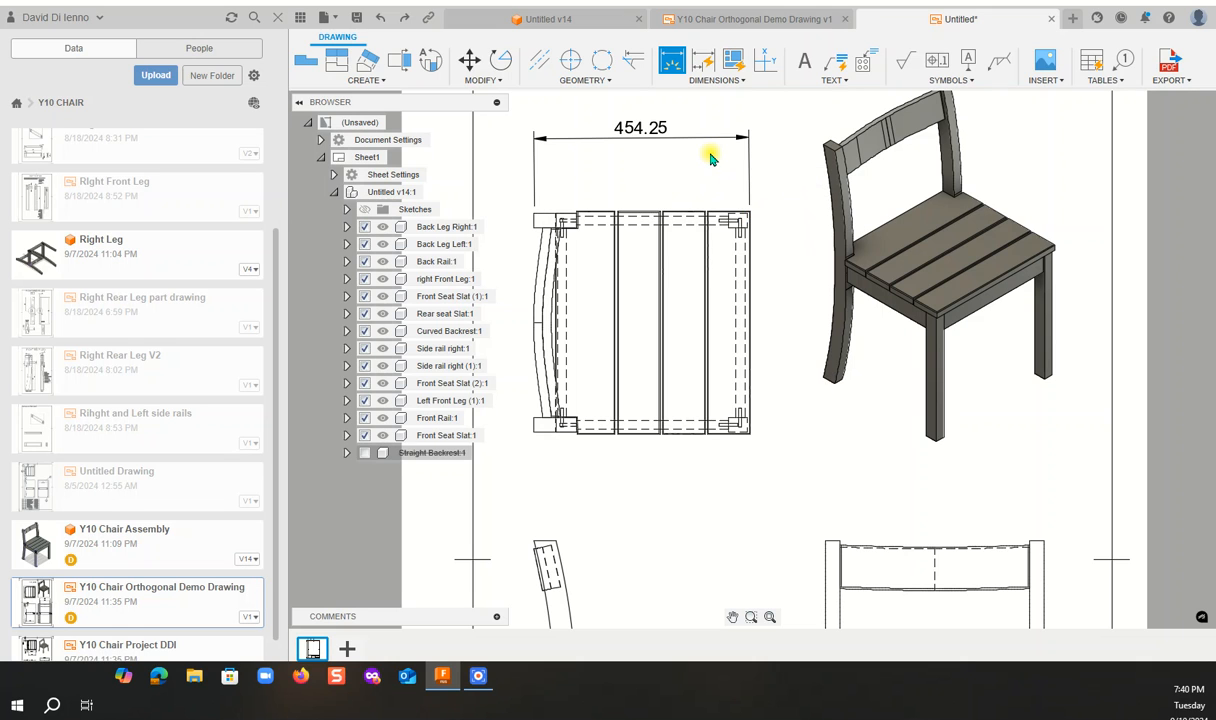
Dimension the side rail's length between the back and front legs, placed between the top view and the overall depth dimension.
{"action": "left_click", "coordinate": [578, 216]}
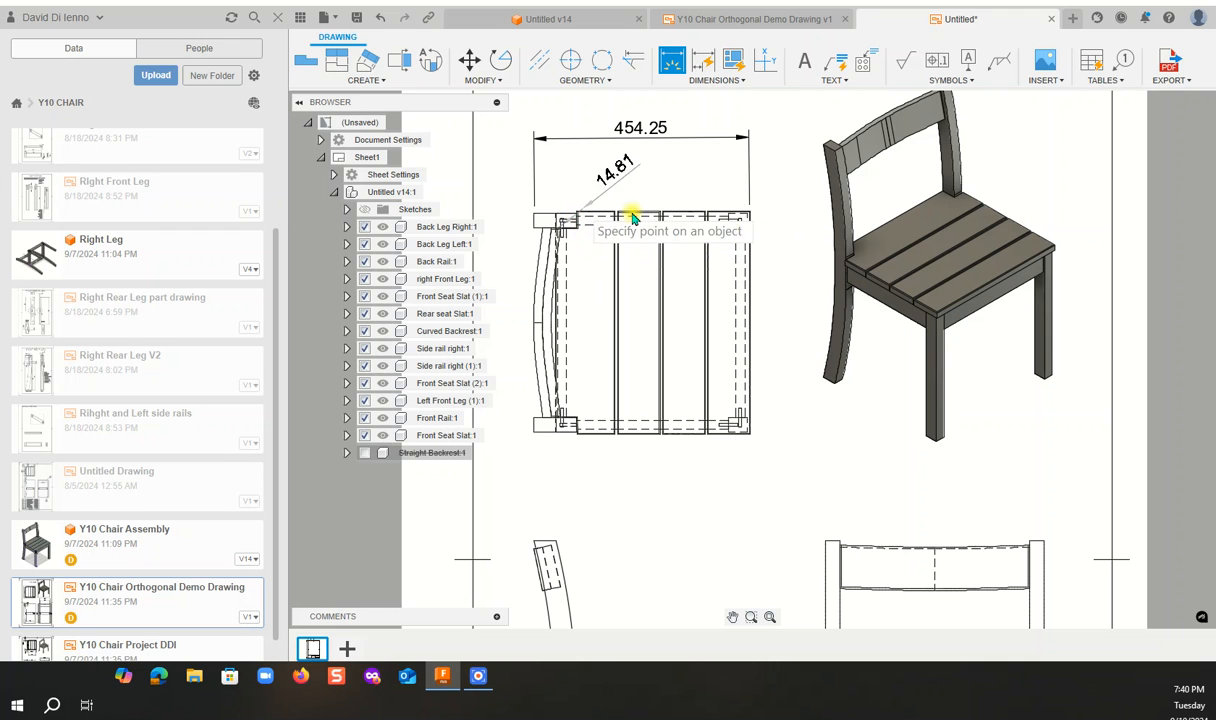
{"action": "scroll", "coordinate": [733, 217], "scroll_direction": "up", "scroll_amount": 5}
{"action": "left_click", "coordinate": [710, 215]}
{"action": "left_click", "coordinate": [630, 150]}
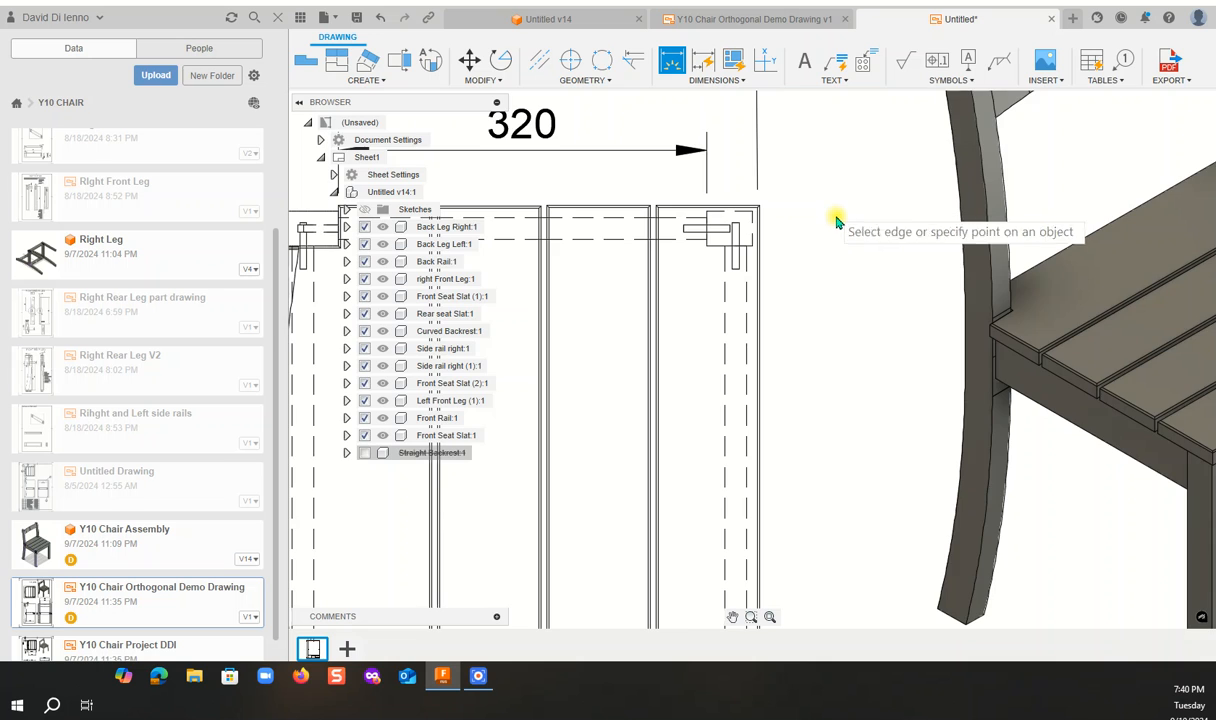
{"action": "scroll", "coordinate": [830, 230], "scroll_direction": "down", "scroll_amount": 5}
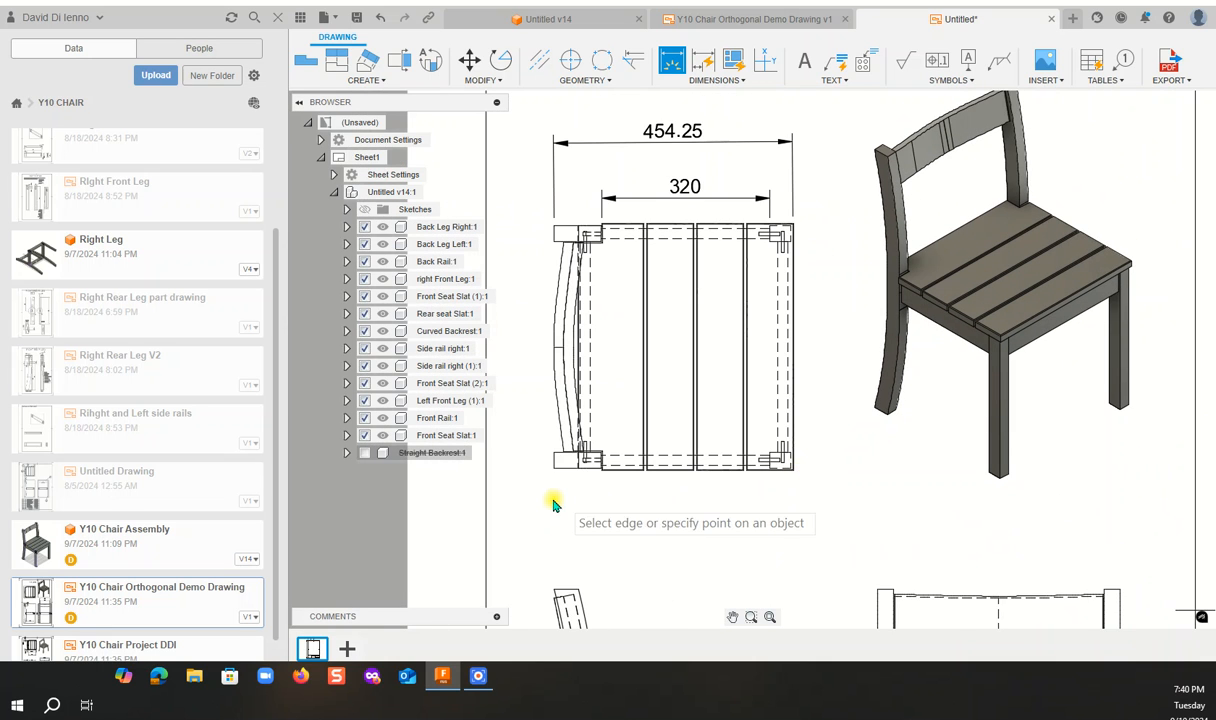
Dimension the lower back leg in the top view, placing its thickness beside the leg and its depth below it.
{"action": "left_click", "coordinate": [555, 467]}
{"action": "left_click", "coordinate": [555, 455]}
{"action": "left_click", "coordinate": [509, 456]}
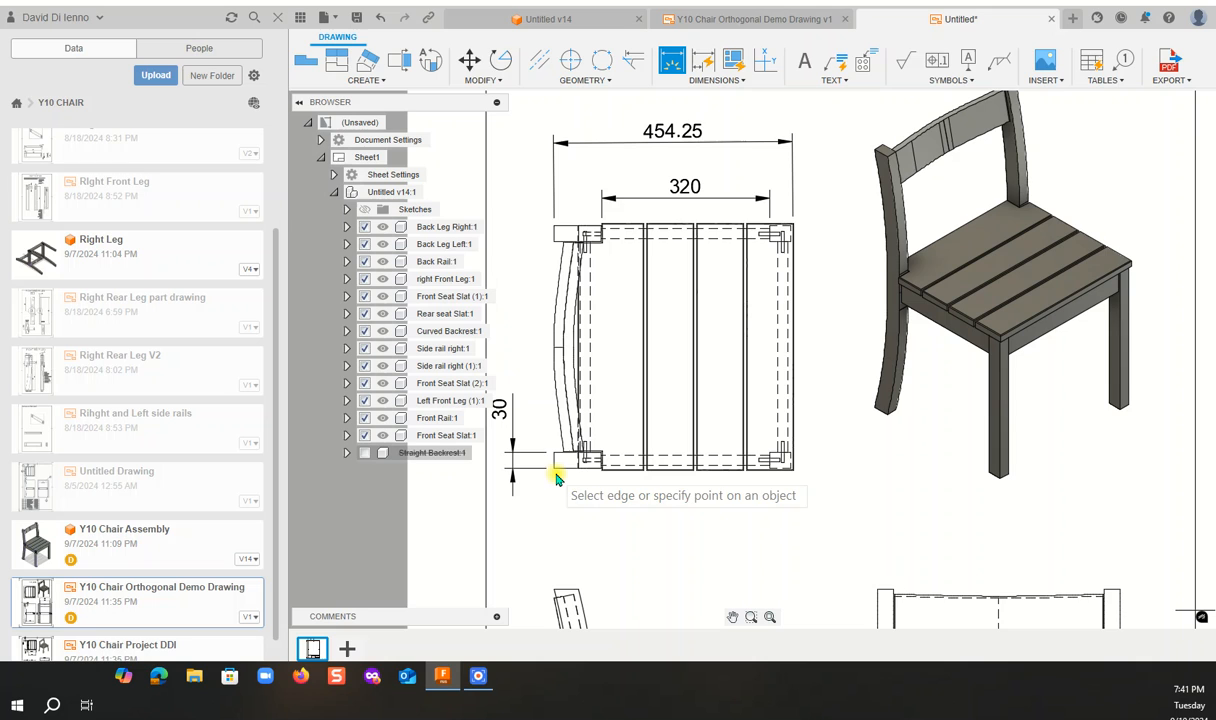
{"action": "left_click", "coordinate": [597, 472]}
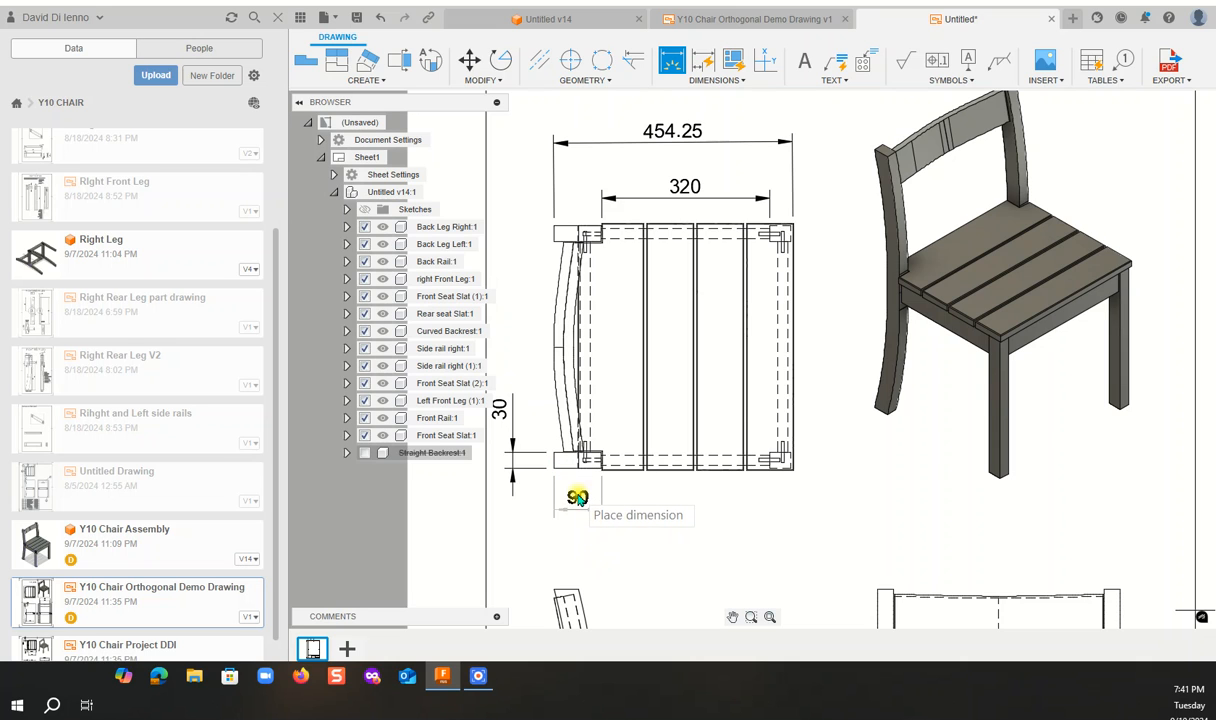
{"action": "left_click", "coordinate": [621, 505]}
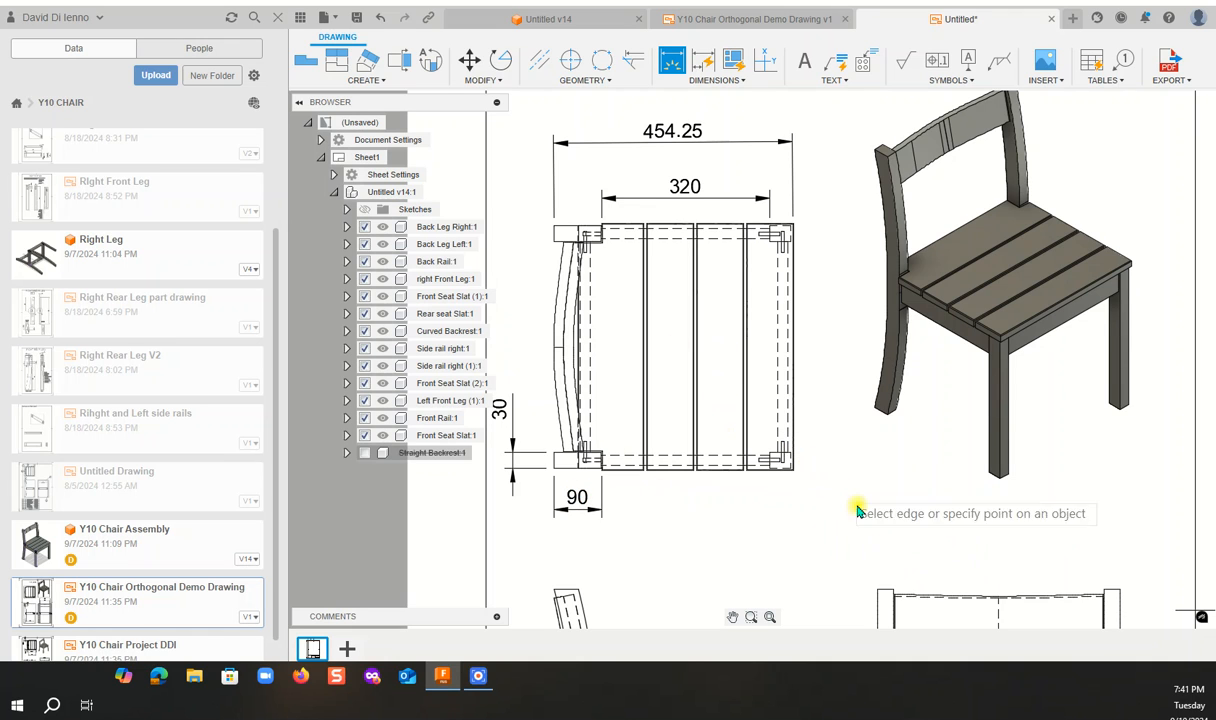
Dimension the inside distance between the two front legs, placed vertically beside the seat's front edge in the top view.
{"action": "left_click", "coordinate": [790, 245]}
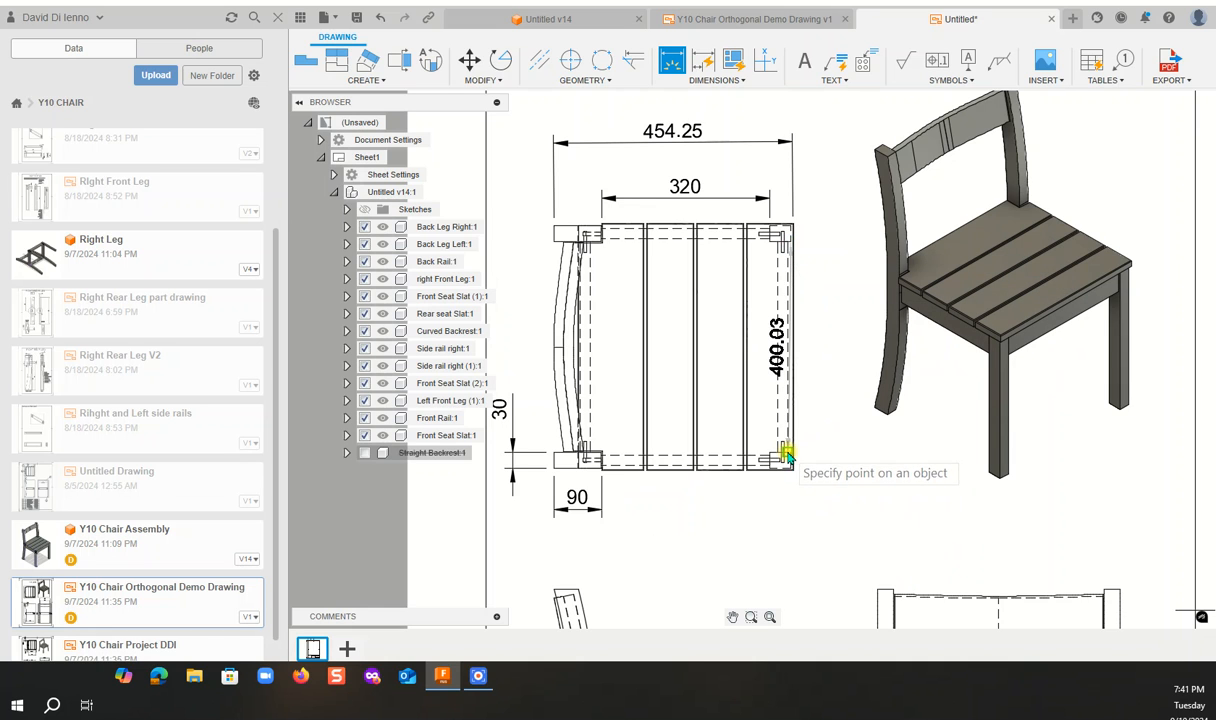
{"action": "left_click", "coordinate": [829, 445]}
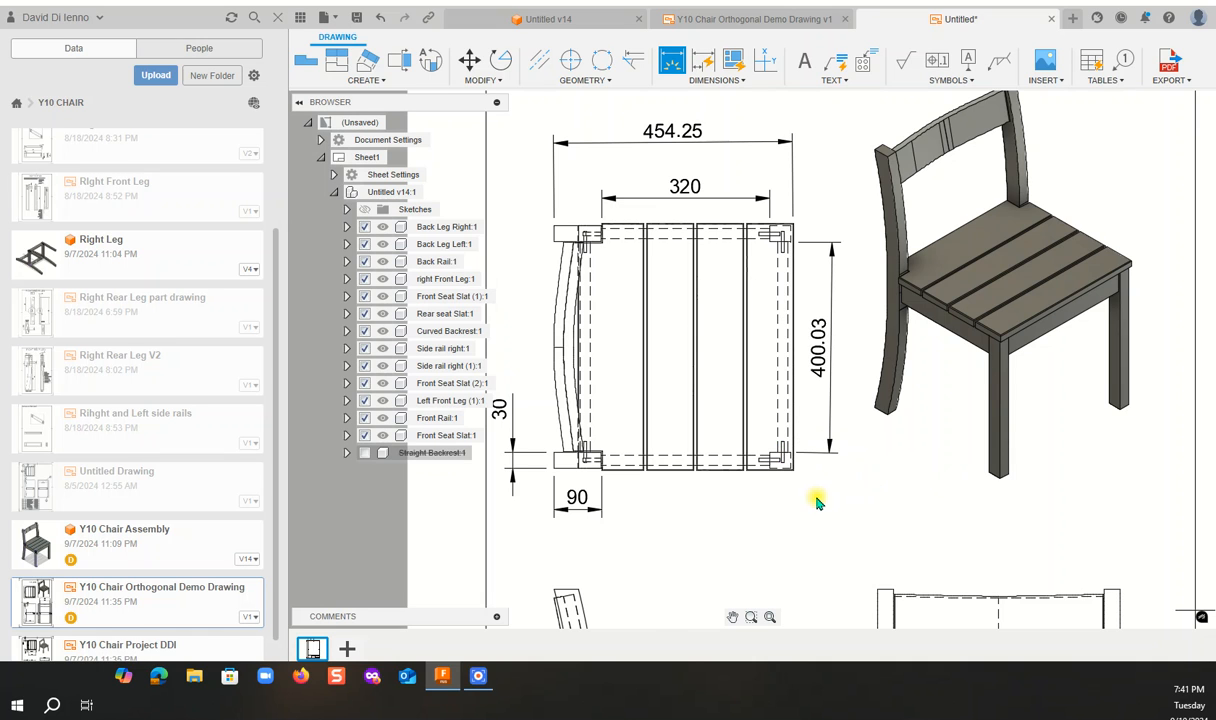
{"action": "scroll", "coordinate": [793, 503], "scroll_direction": "down", "scroll_amount": 2}
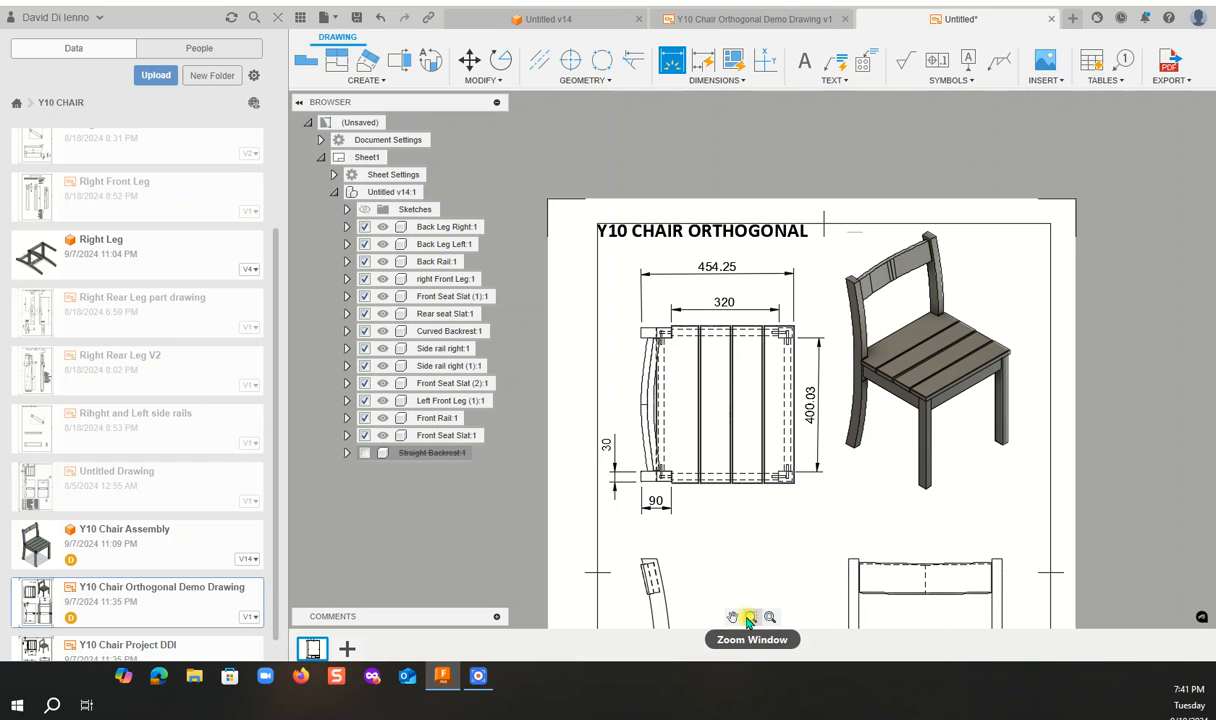
Dimension the front leg's height in the side view, from the floor to the underside of the seat slat.
{"action": "mouse_move", "coordinate": [797, 541]}
{"action": "left_mouse_down"}
{"action": "mouse_move", "coordinate": [714, 318]}
{"action": "mouse_move", "coordinate": [730, 242]}
{"action": "mouse_move", "coordinate": [722, 206]}
{"action": "left_mouse_up"}
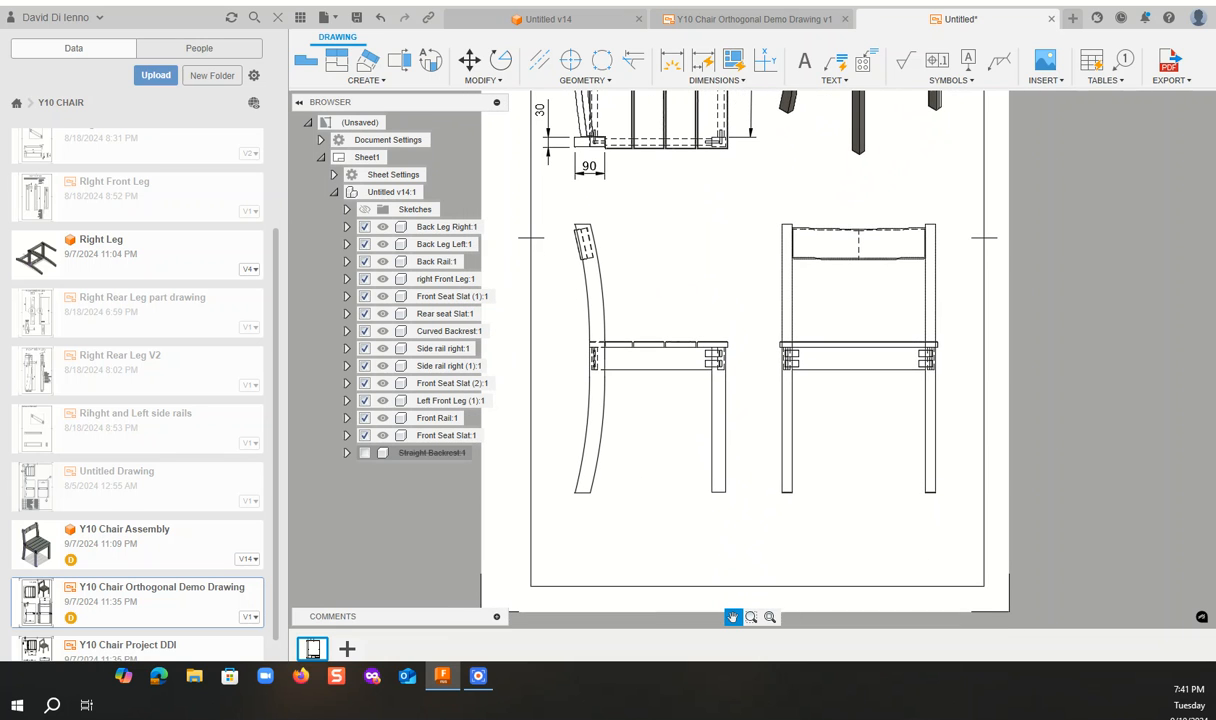
{"action": "scroll", "coordinate": [700, 404], "scroll_direction": "up", "scroll_amount": 3}
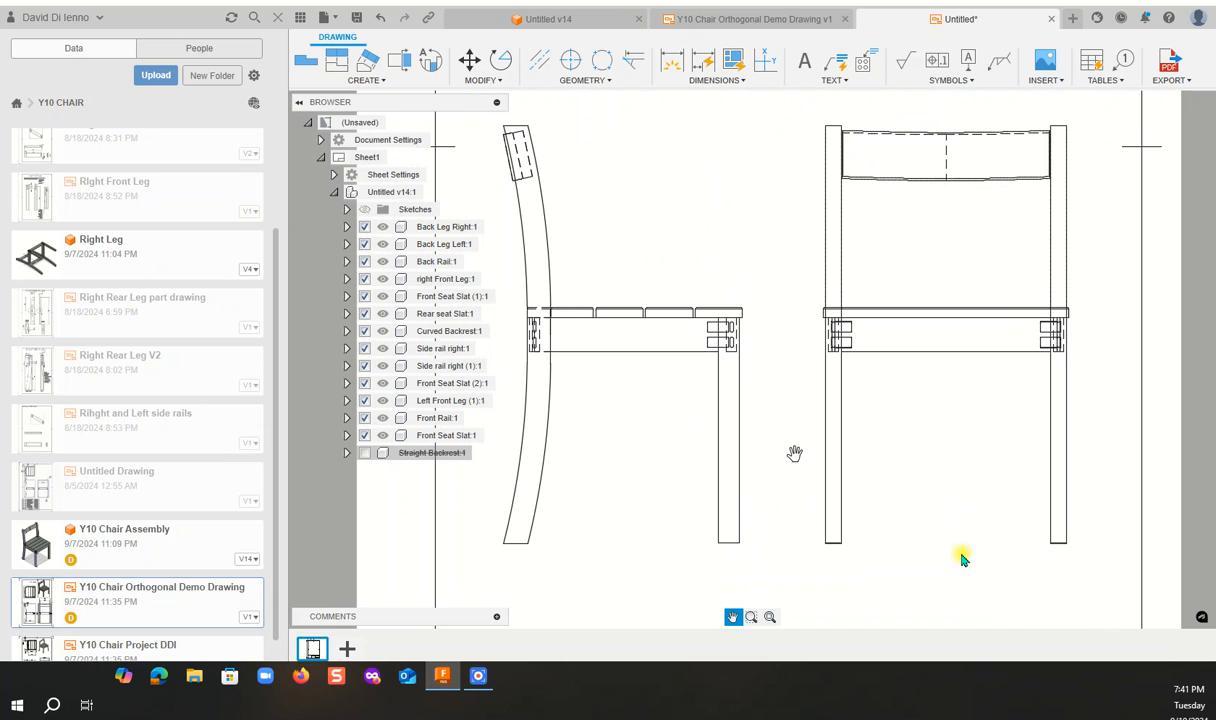
{"action": "left_click", "coordinate": [673, 79]}
{"action": "left_click", "coordinate": [671, 72]}
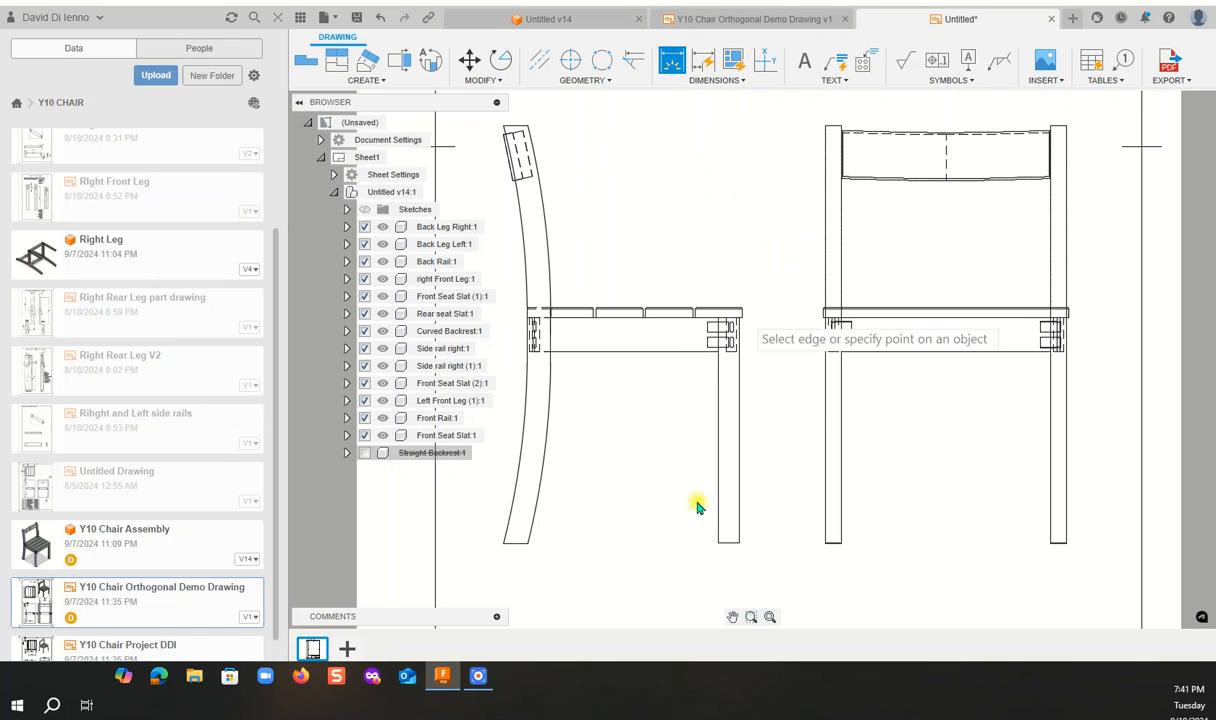
{"action": "left_click", "coordinate": [739, 543]}
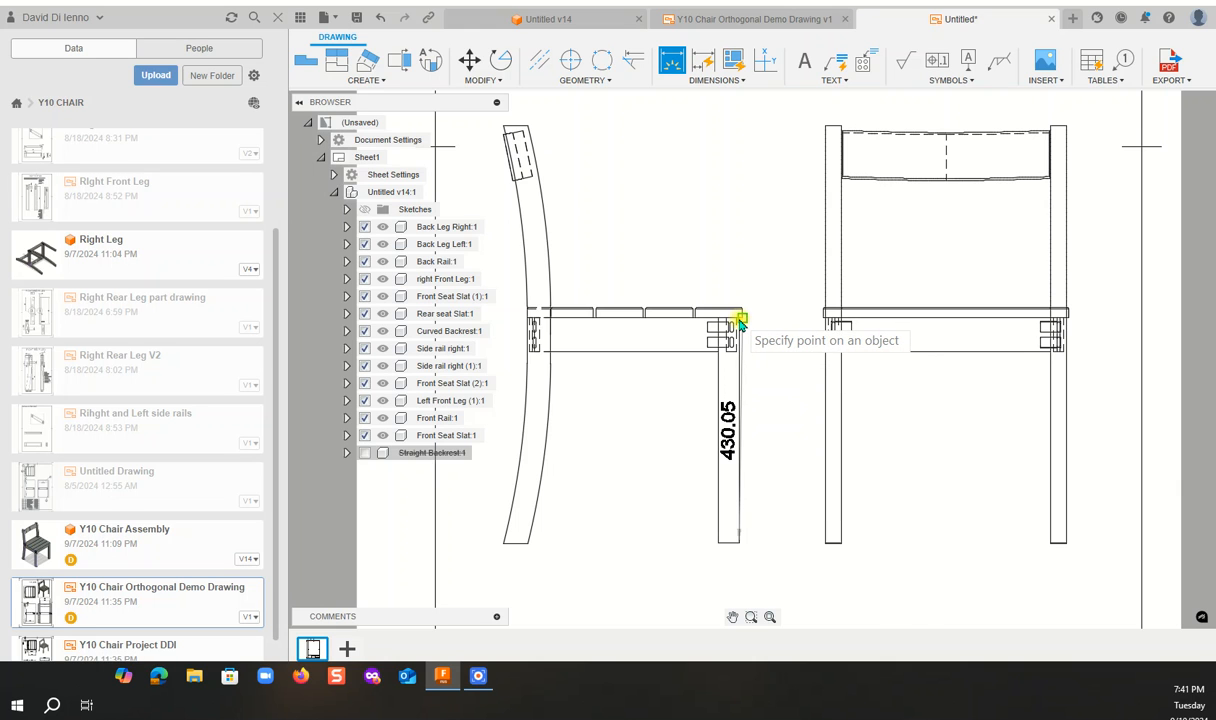
{"action": "scroll", "coordinate": [740, 320], "scroll_direction": "up", "scroll_amount": 5}
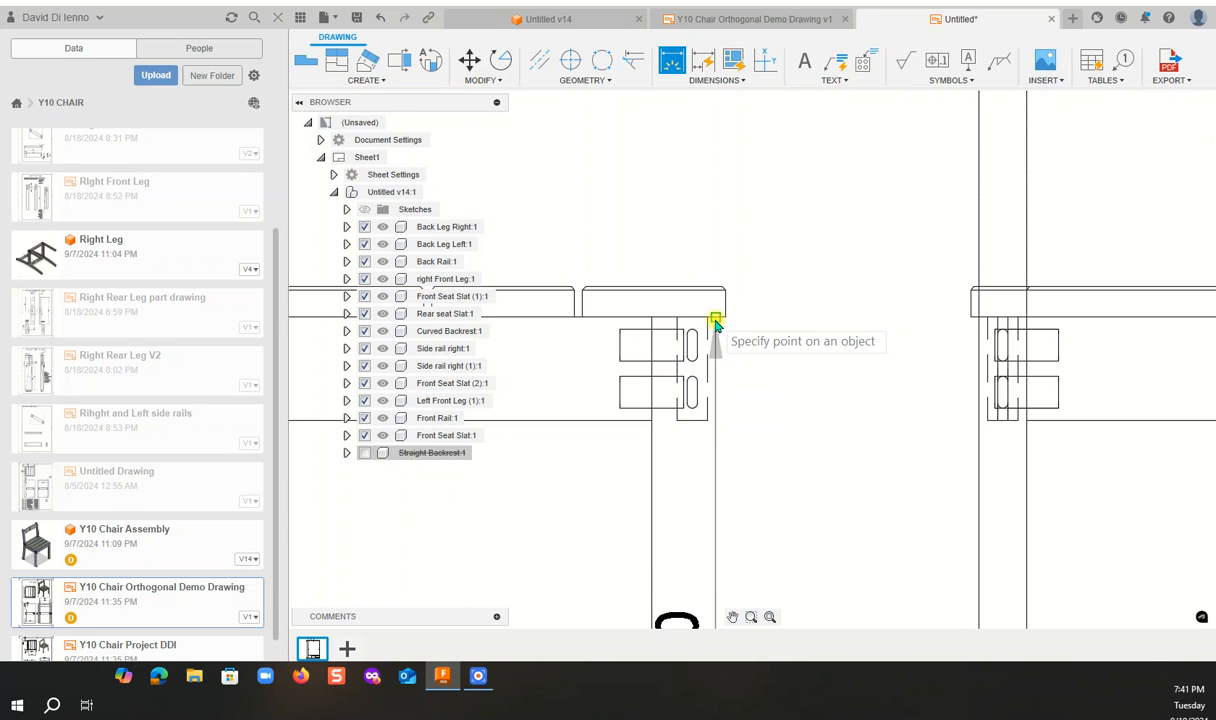
{"action": "left_click", "coordinate": [716, 322]}
{"action": "left_click", "coordinate": [862, 330]}
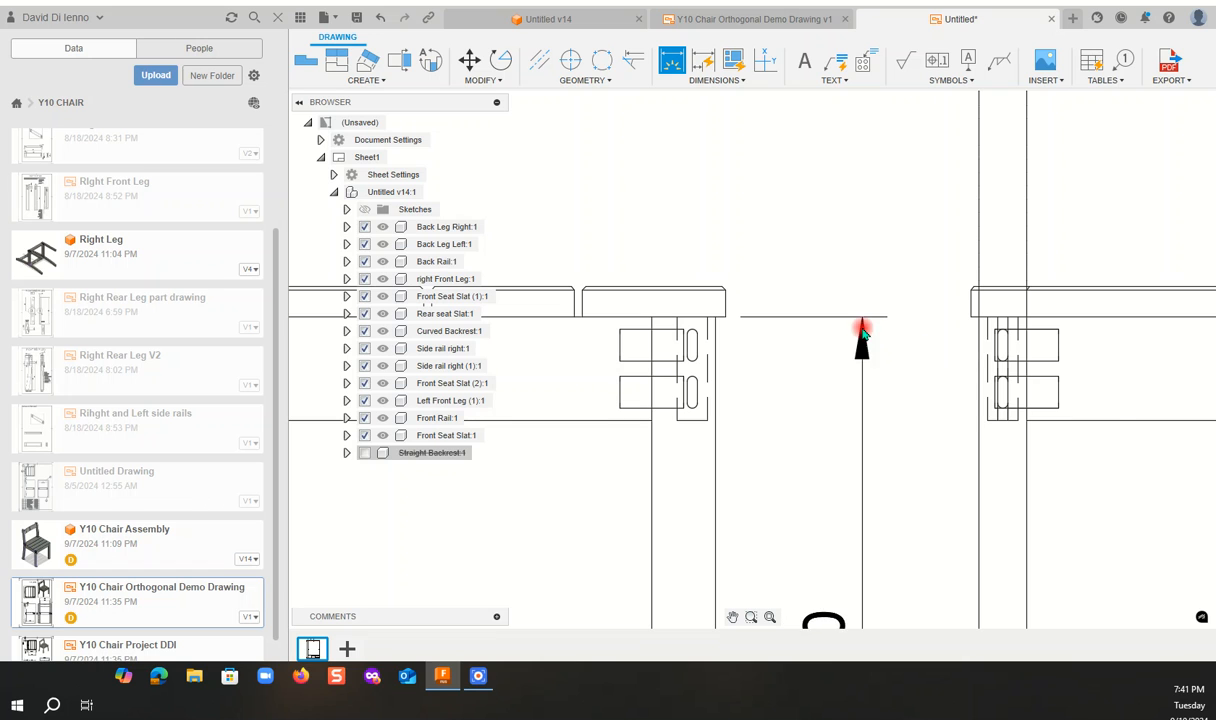
{"action": "scroll", "coordinate": [867, 432], "scroll_direction": "down", "scroll_amount": 5}
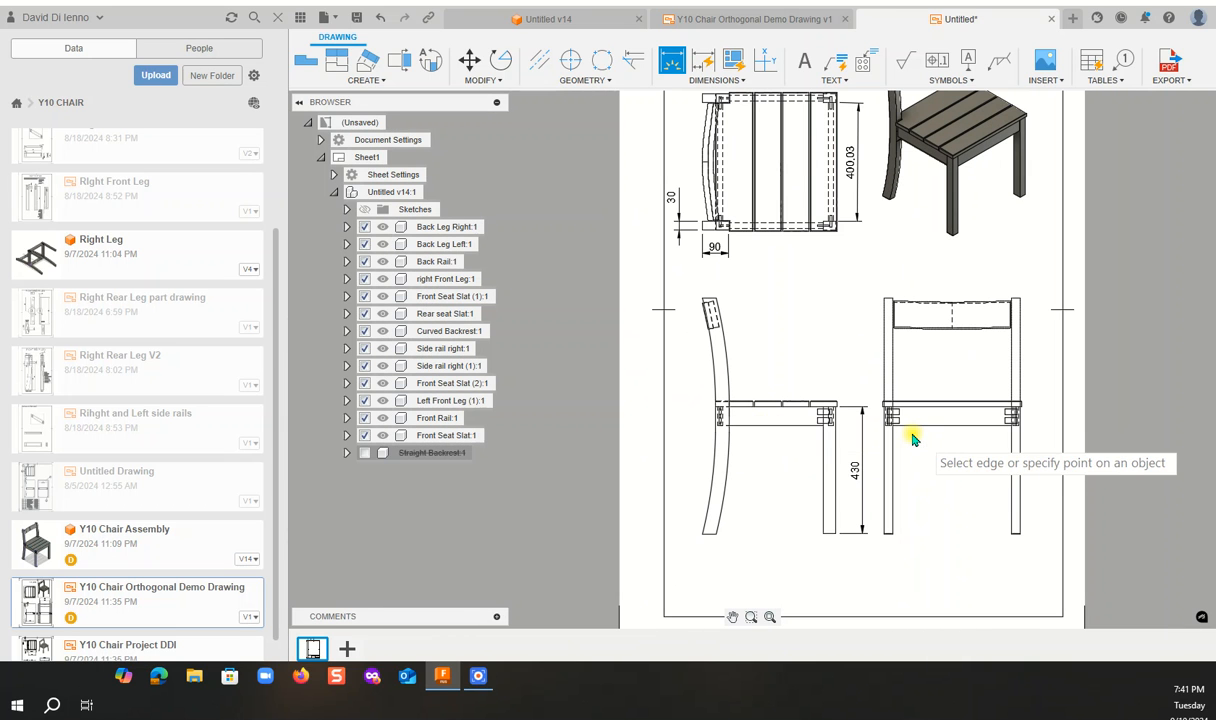
Dimension the seat rail in the front view, placing its height beside the chair and its length between the legs below the rail.
{"action": "scroll", "coordinate": [1003, 432], "scroll_direction": "up", "scroll_amount": 5}
{"action": "left_click", "coordinate": [1018, 423]}
{"action": "left_click", "coordinate": [1020, 368]}
{"action": "left_click", "coordinate": [1113, 386]}
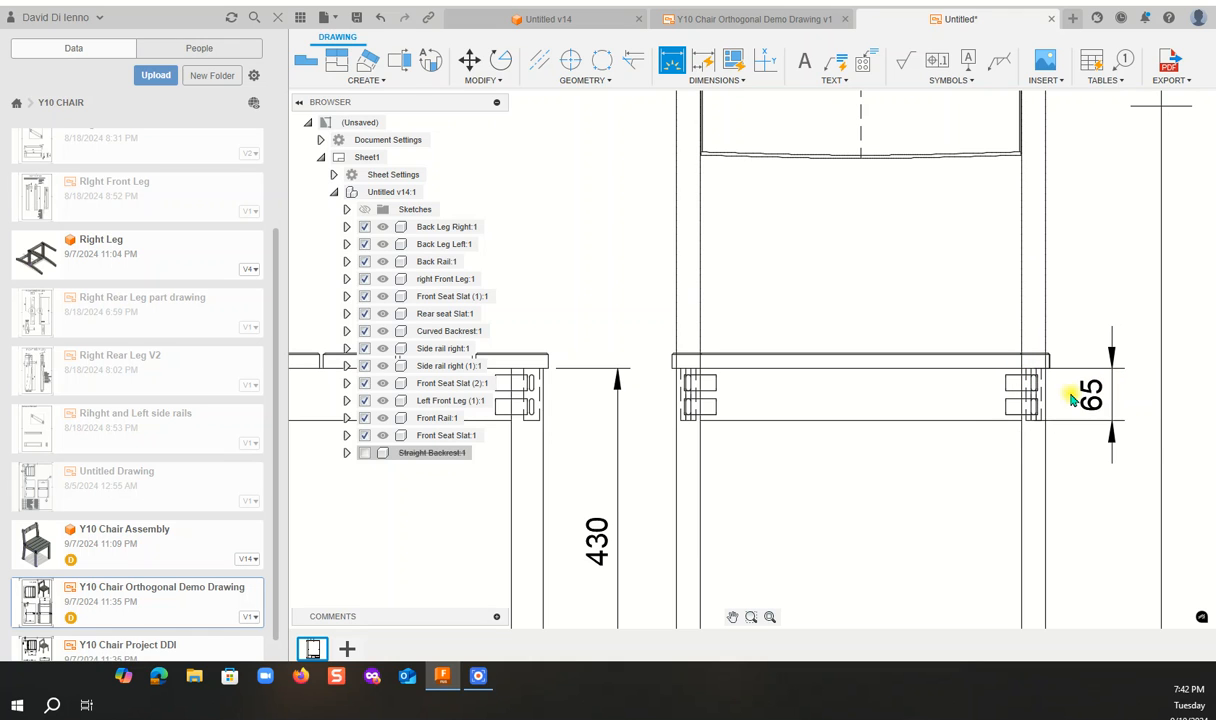
{"action": "left_click", "coordinate": [701, 421]}
{"action": "left_click", "coordinate": [1020, 421]}
{"action": "left_click", "coordinate": [928, 494]}
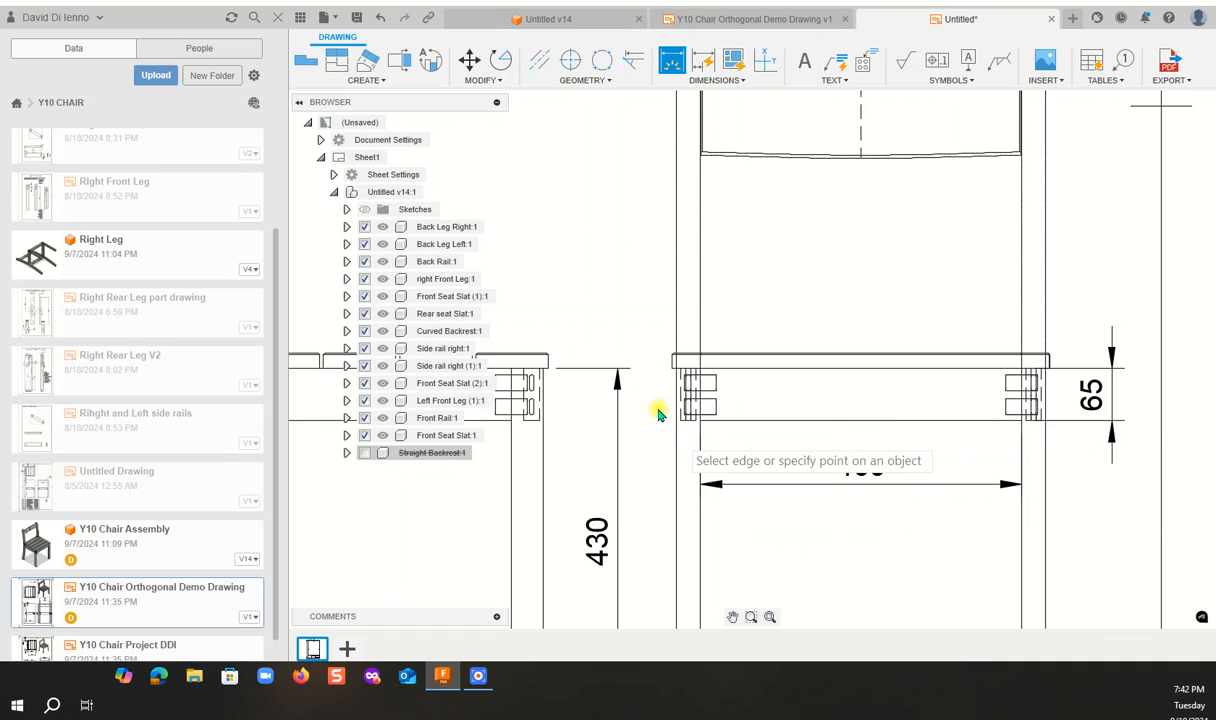
{"action": "left_click", "coordinate": [672, 368]}
{"action": "scroll", "coordinate": [672, 368], "scroll_direction": "up", "scroll_amount": 5}
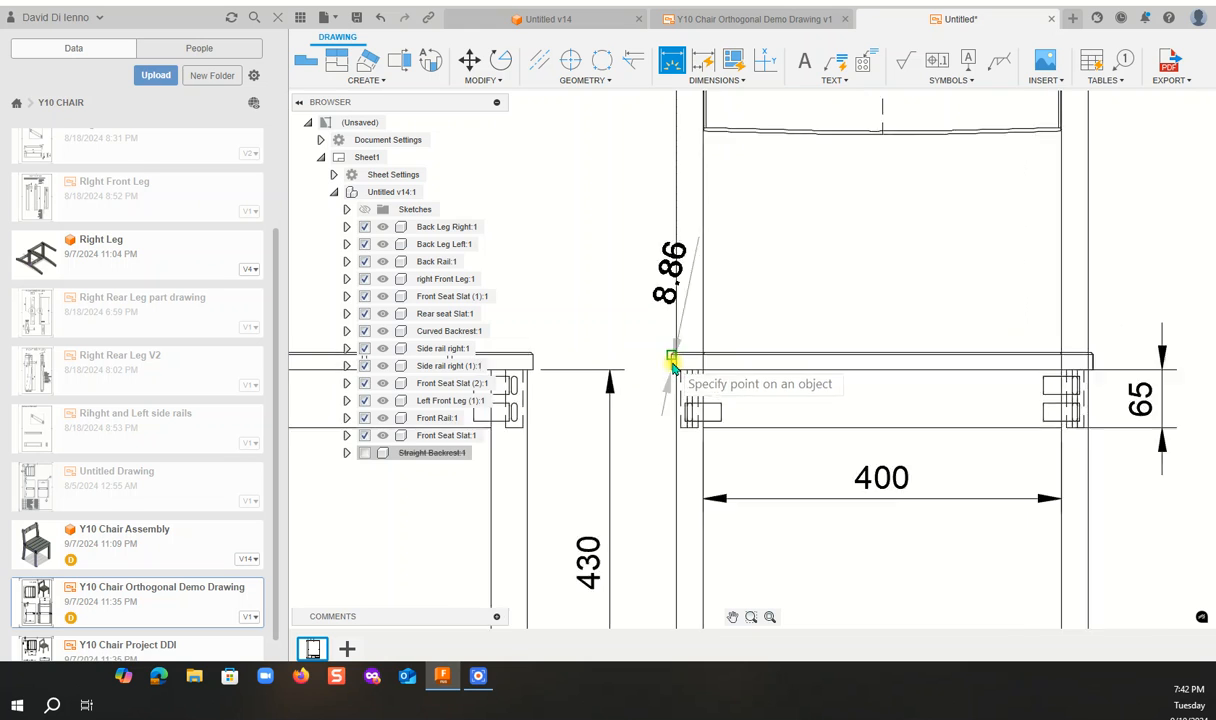
{"action": "left_click", "coordinate": [669, 368]}
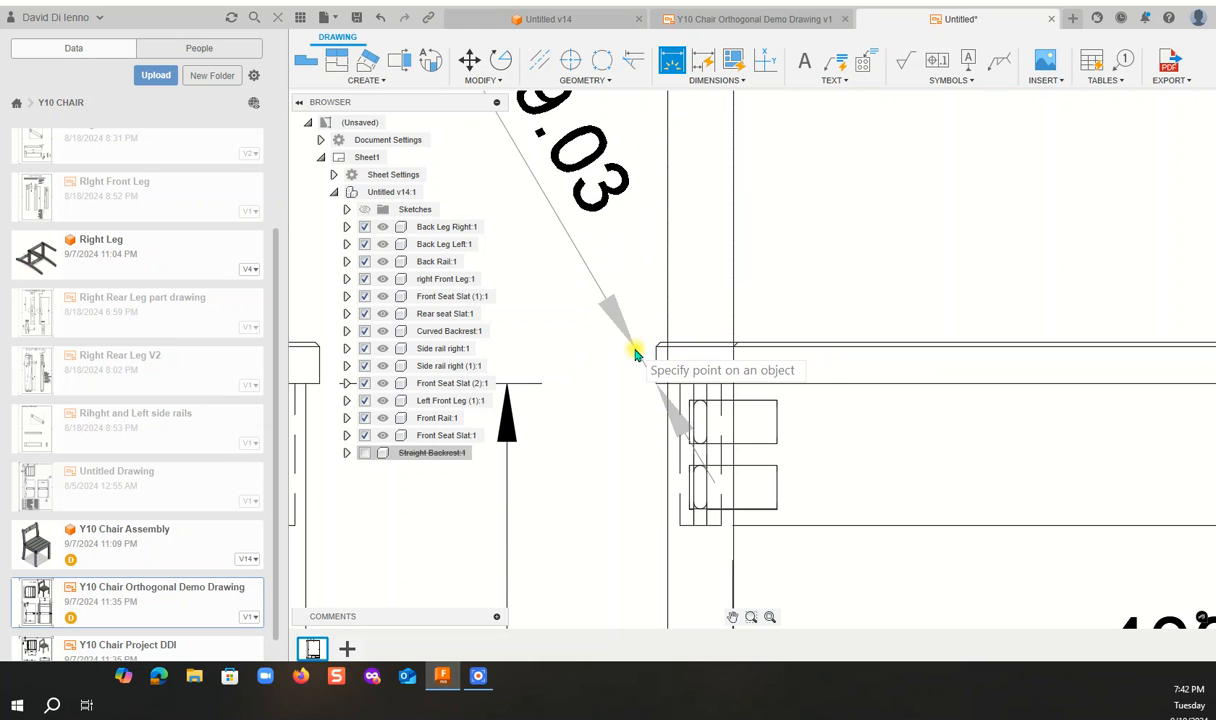
{"action": "left_click", "coordinate": [665, 347]}
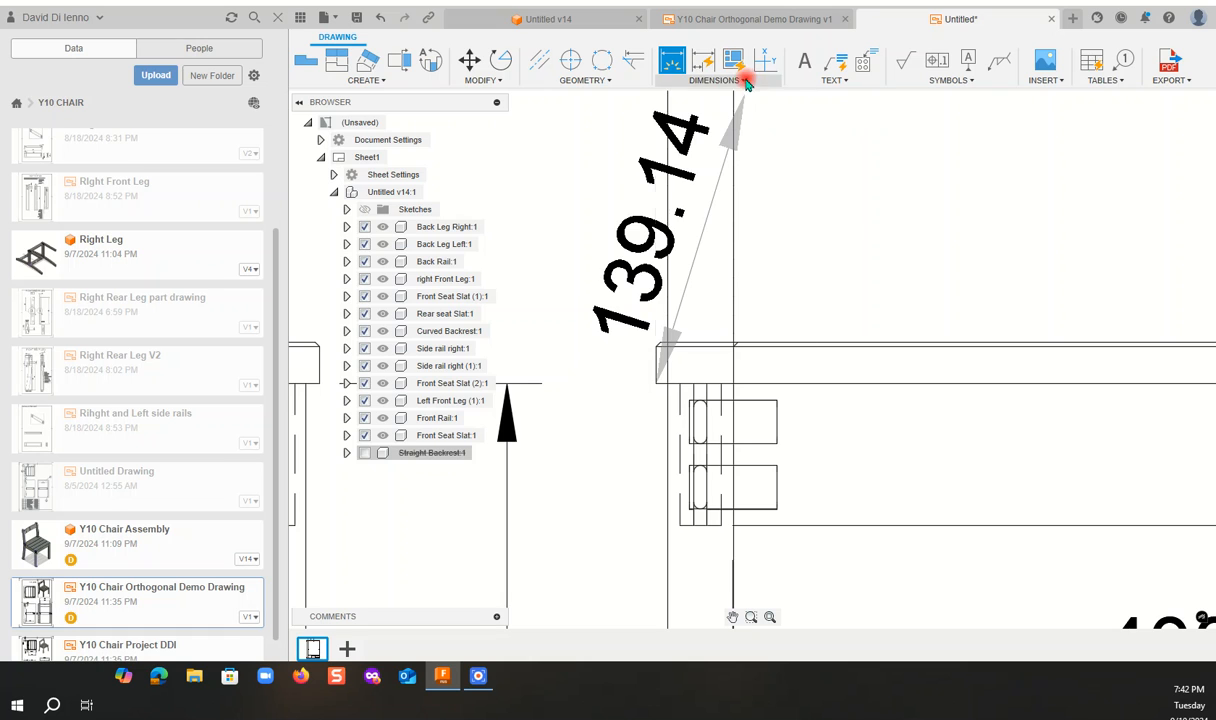
Add a vertical linear dimension for the seat slat's thickness beside the seat's left end in the front view.
{"action": "left_click", "coordinate": [744, 82]}
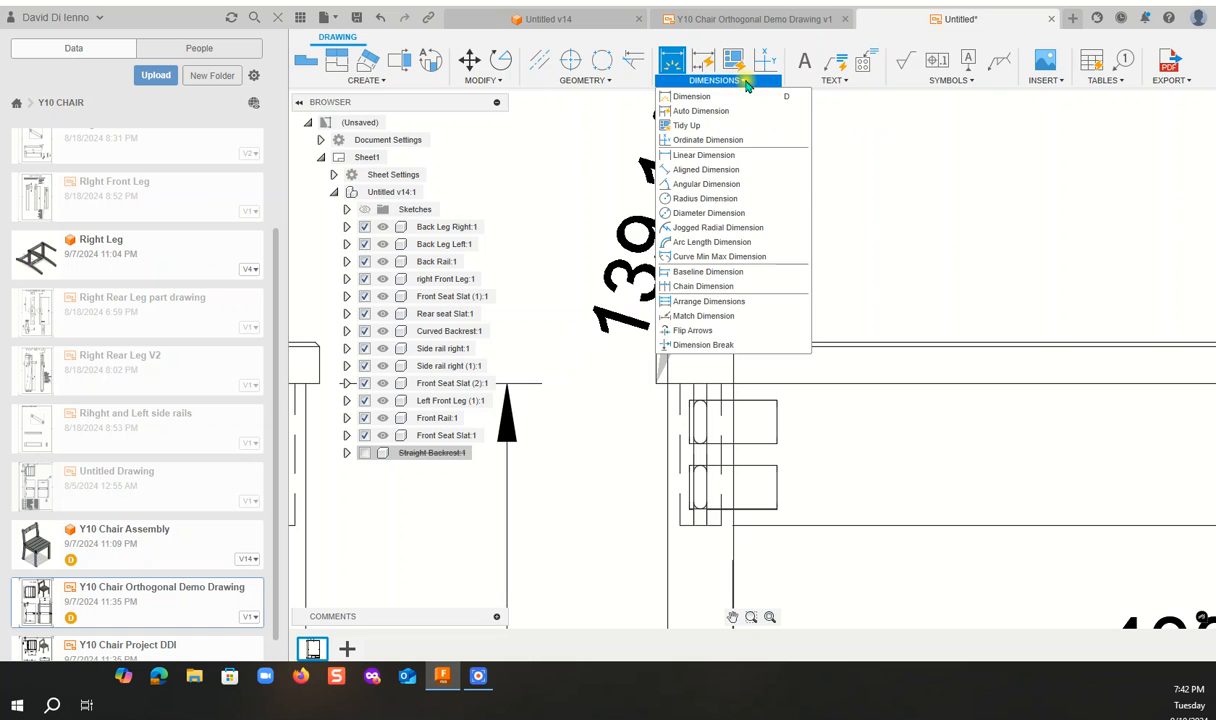
{"action": "left_click", "coordinate": [726, 160]}
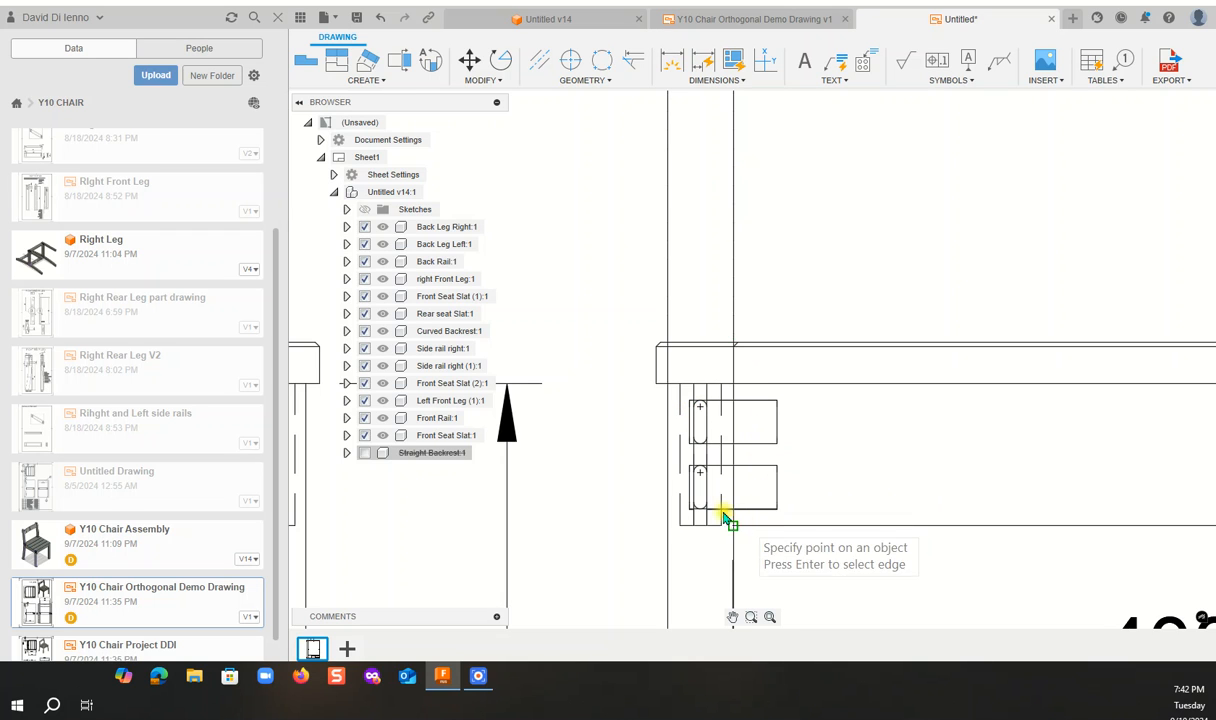
{"action": "left_click", "coordinate": [661, 345]}
{"action": "left_click", "coordinate": [664, 384]}
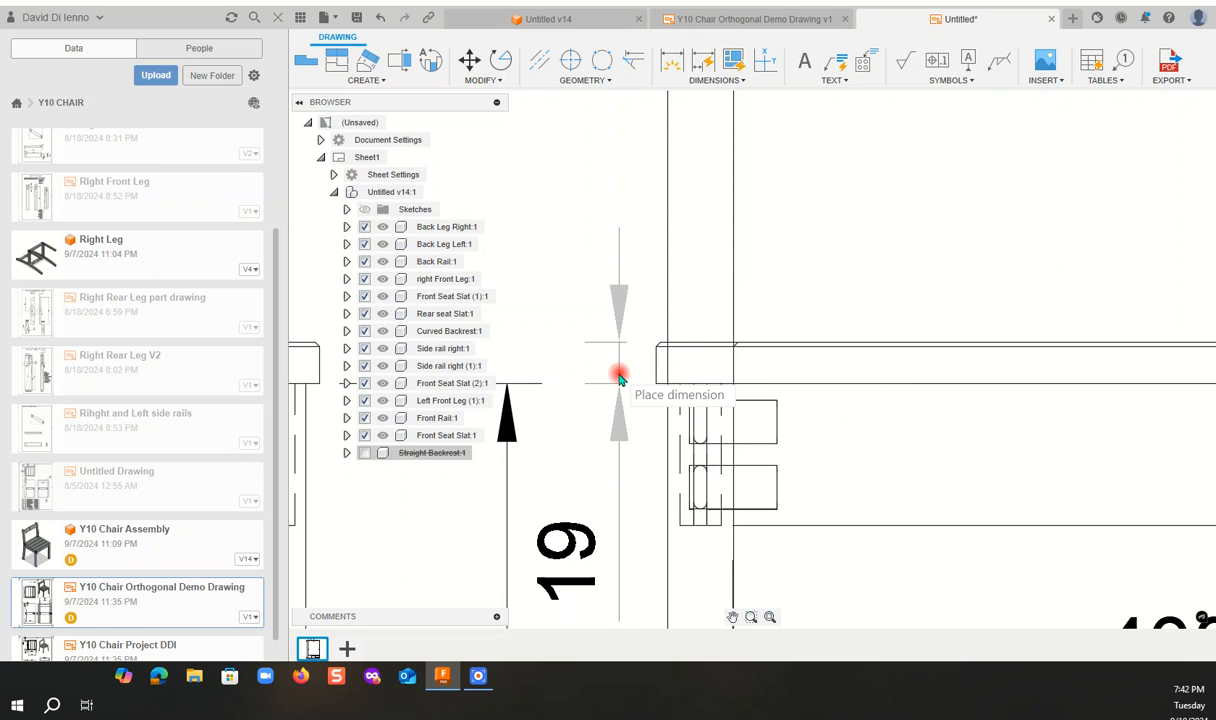
{"action": "left_click", "coordinate": [618, 378]}
{"action": "scroll", "coordinate": [619, 456], "scroll_direction": "down", "scroll_amount": 3}
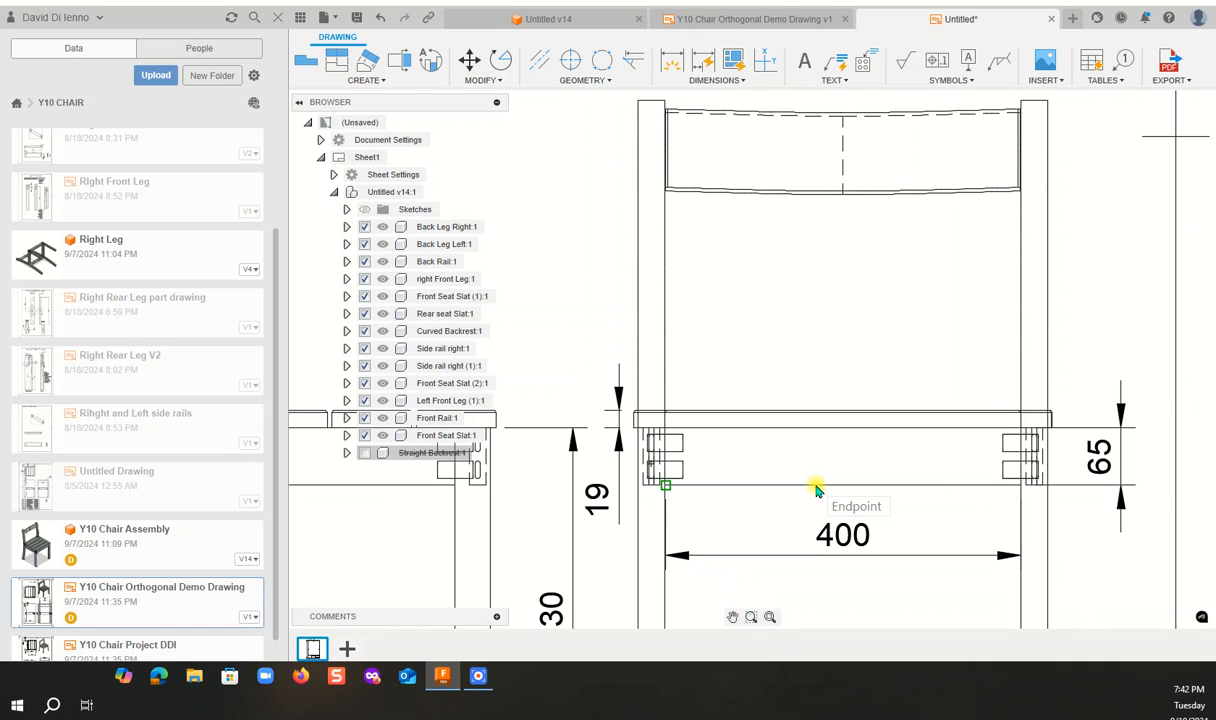
Add a linear dimension for the left back leg's width above its top end in the front view.
{"action": "scroll", "coordinate": [815, 490], "scroll_direction": "down", "scroll_amount": 6}
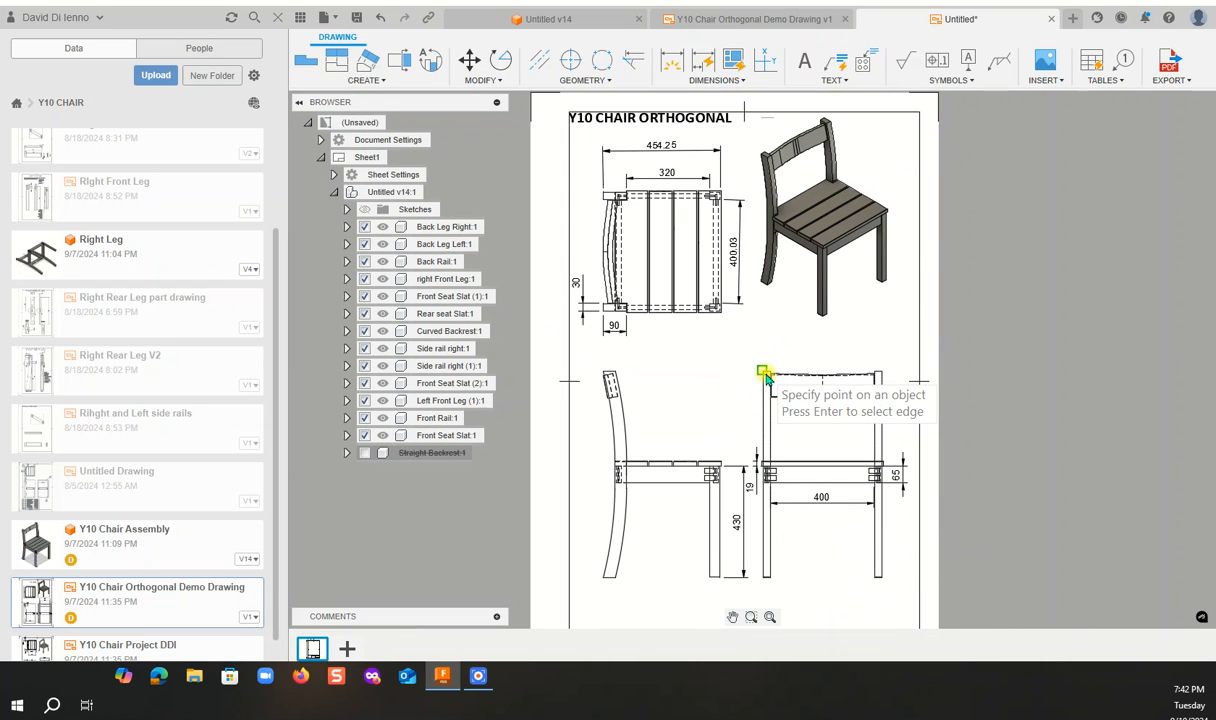
{"action": "scroll", "coordinate": [763, 373], "scroll_direction": "up", "scroll_amount": 5}
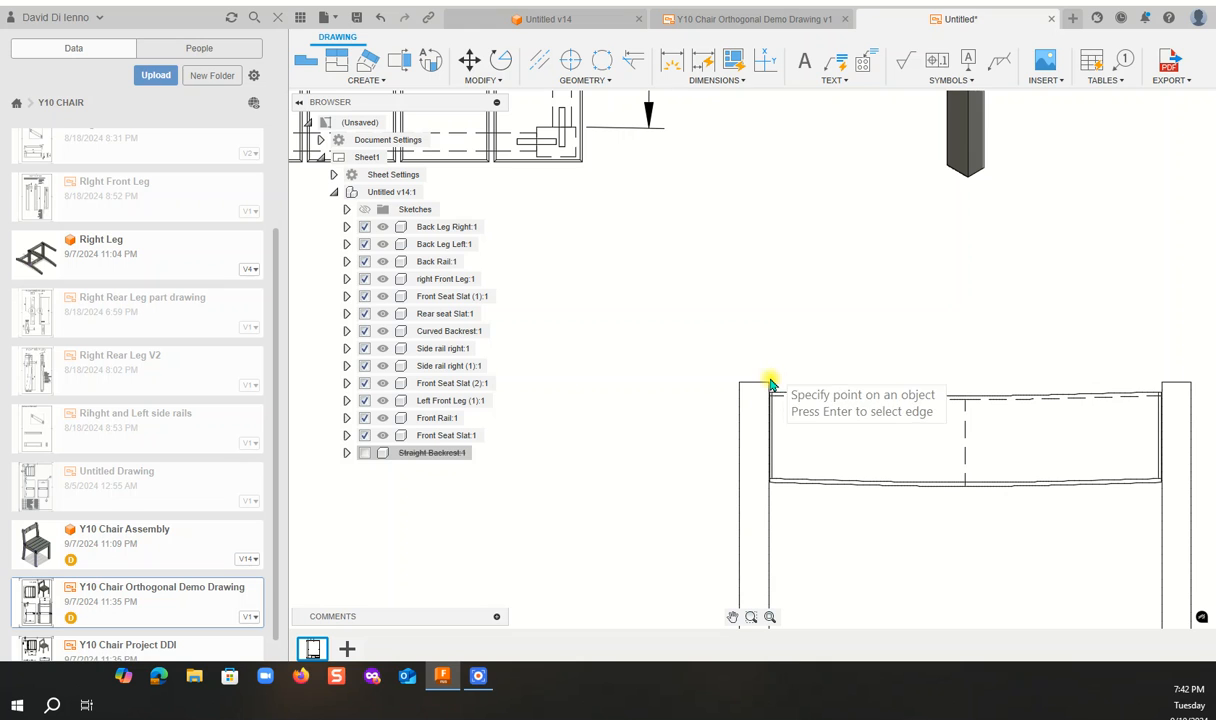
{"action": "left_click", "coordinate": [768, 383]}
{"action": "left_click", "coordinate": [739, 382]}
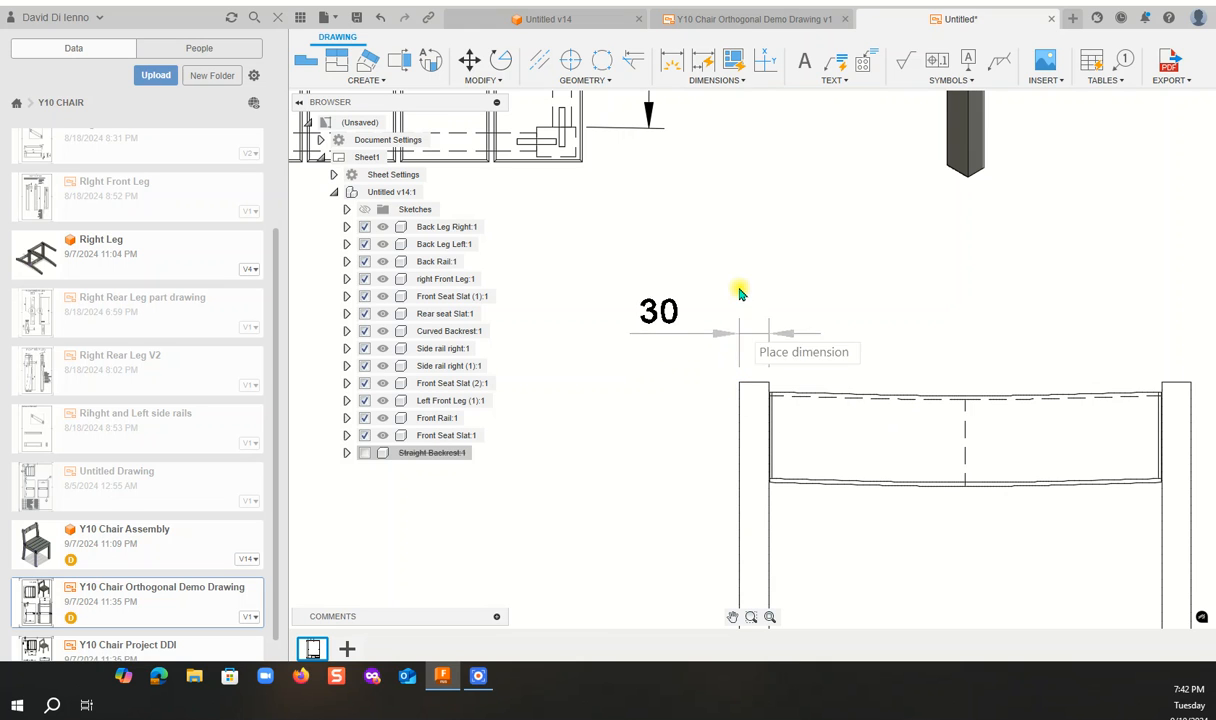
{"action": "left_click", "coordinate": [735, 276]}
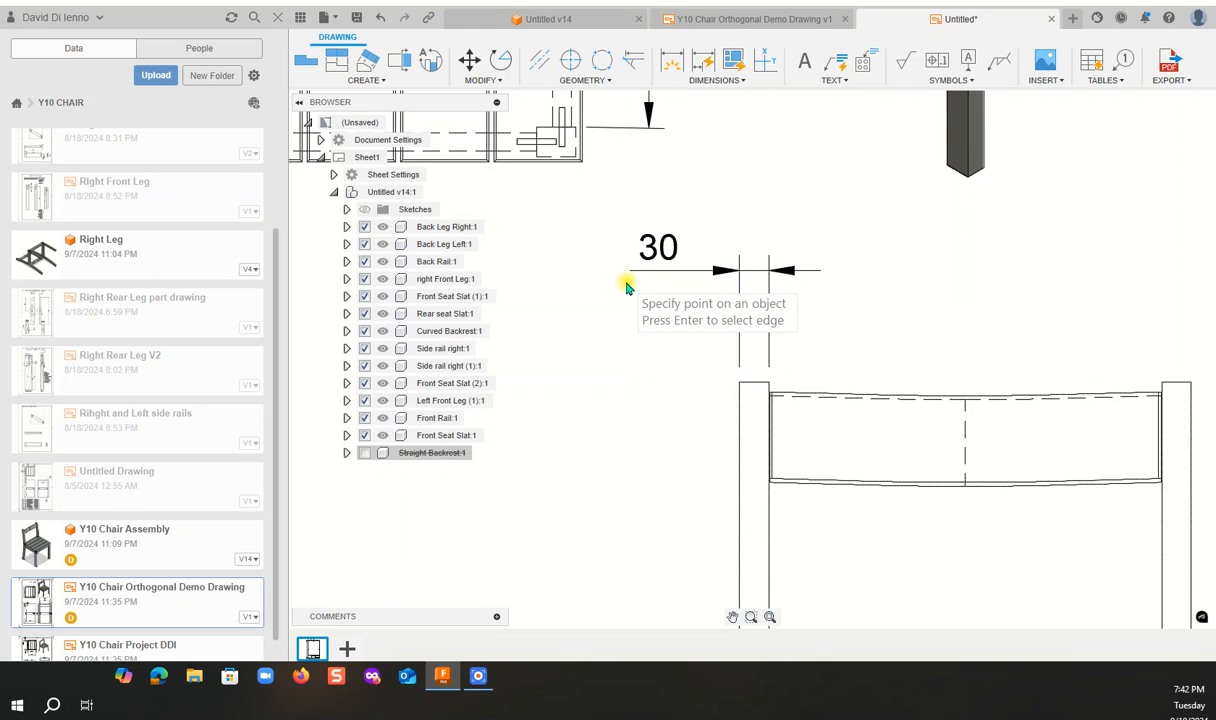
{"action": "scroll", "coordinate": [628, 284], "scroll_direction": "down", "scroll_amount": 2}
{"action": "scroll", "coordinate": [628, 284], "scroll_direction": "down", "scroll_amount": 4}
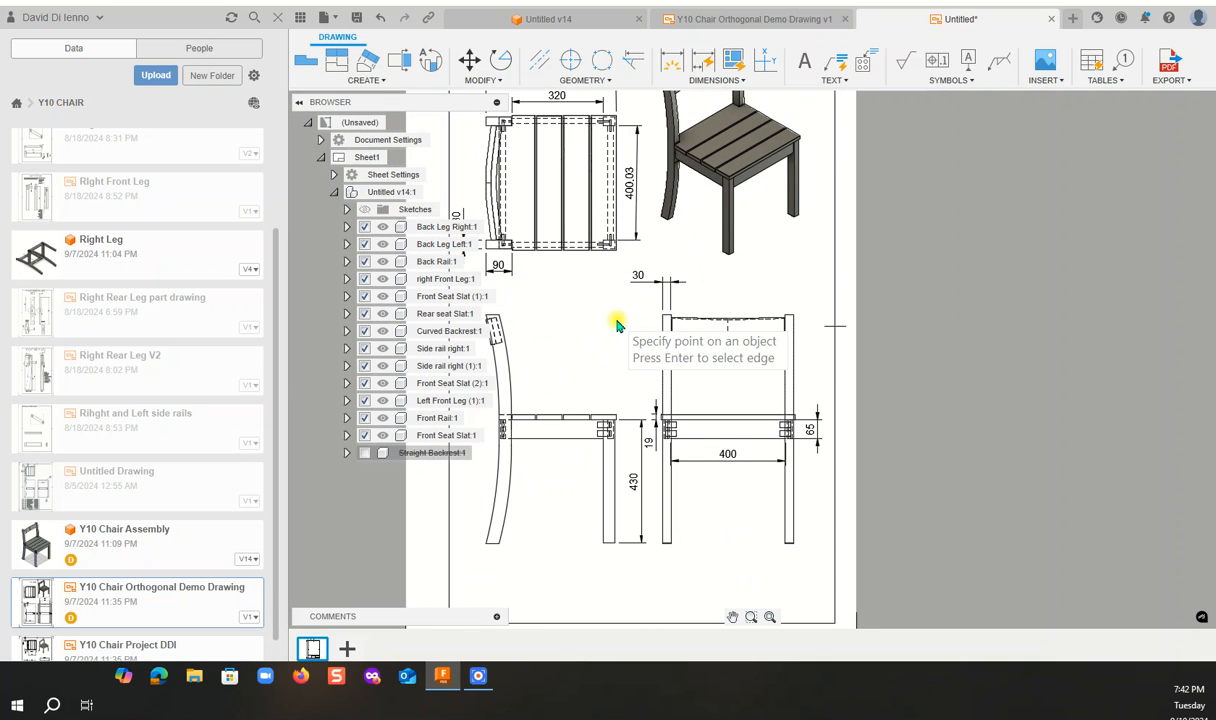
Delete the width dimension above the left back leg's top end in the front view.
{"action": "scroll", "coordinate": [619, 321], "scroll_direction": "down", "scroll_amount": 2}
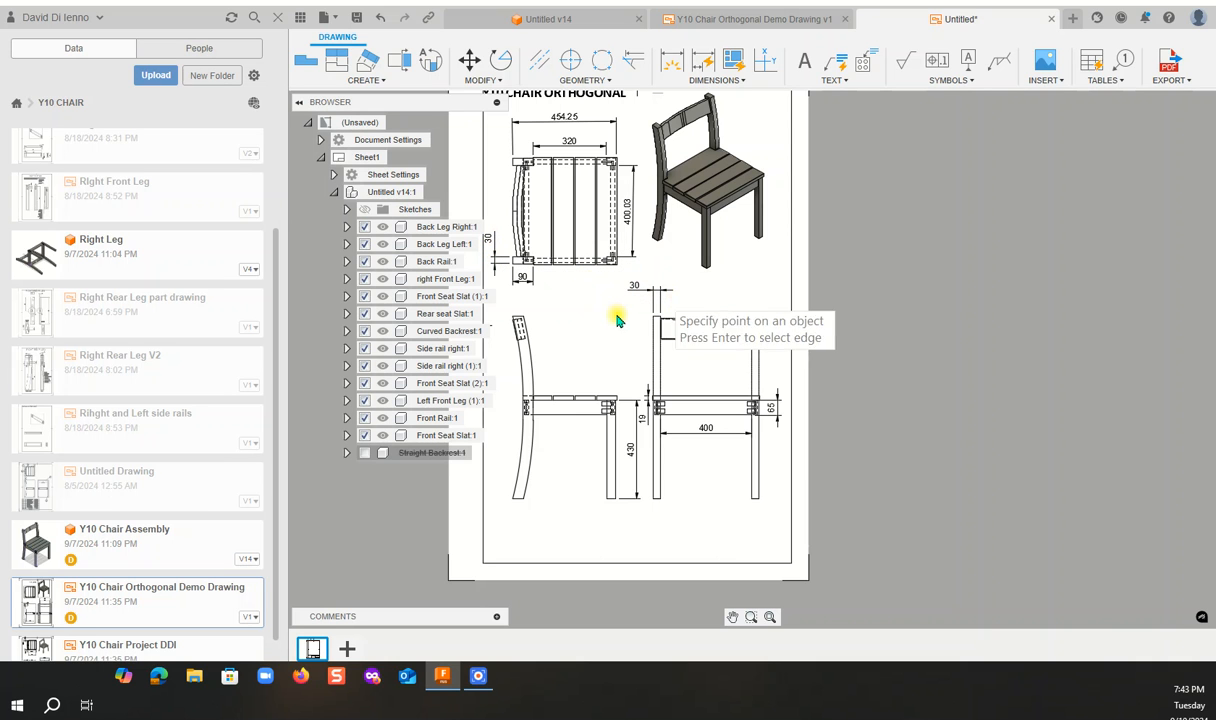
{"action": "scroll", "coordinate": [627, 322], "scroll_direction": "up", "scroll_amount": 5}
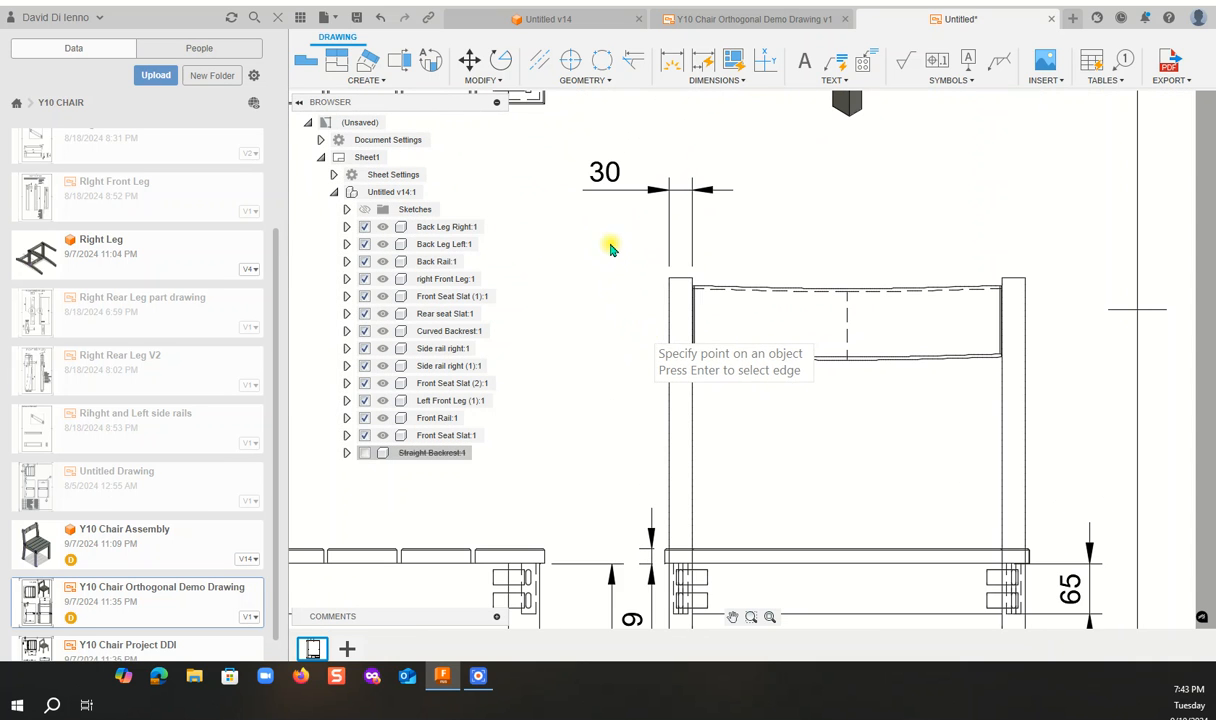
{"action": "left_click", "coordinate": [607, 183]}
{"action": "left_click", "coordinate": [627, 190]}
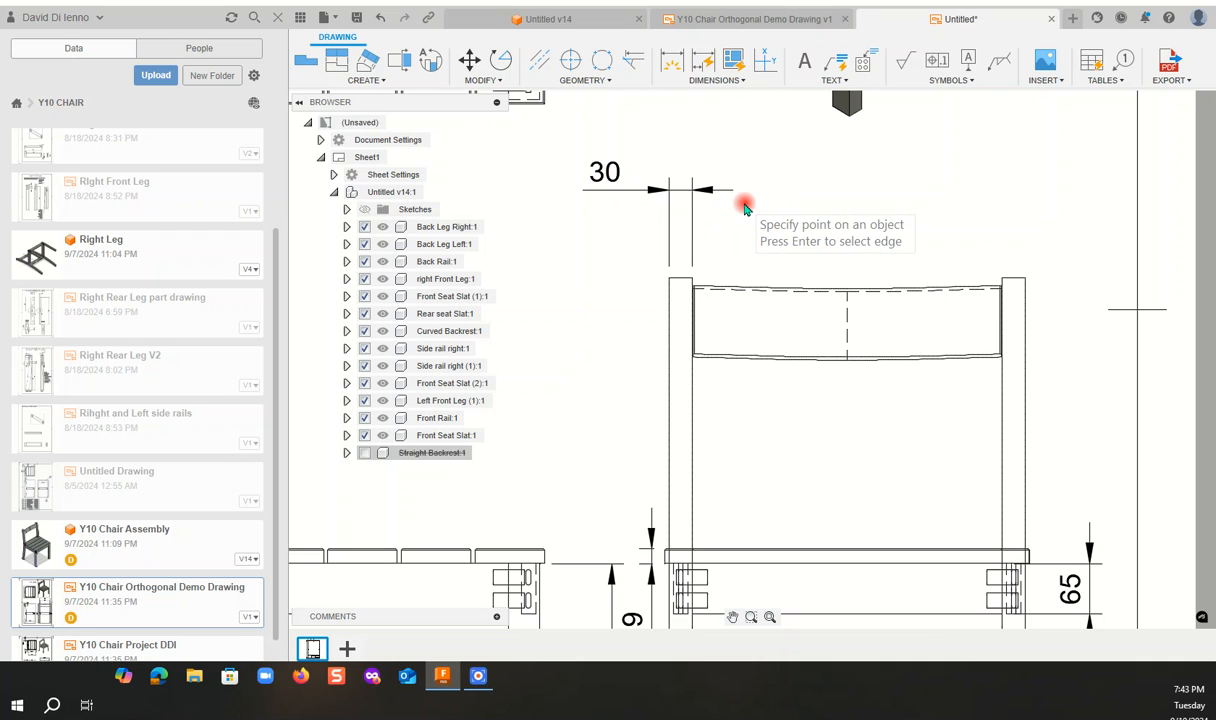
{"action": "scroll", "coordinate": [695, 281], "scroll_direction": "down", "scroll_amount": 2}
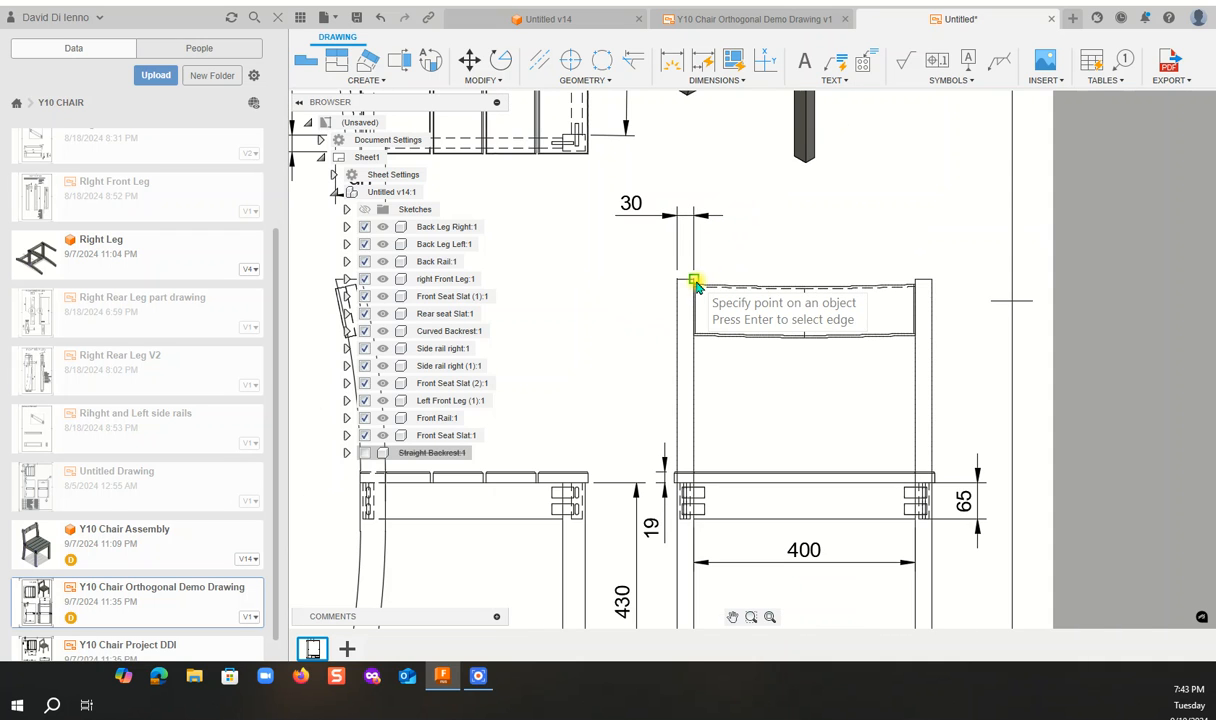
{"action": "left_click", "coordinate": [630, 205]}
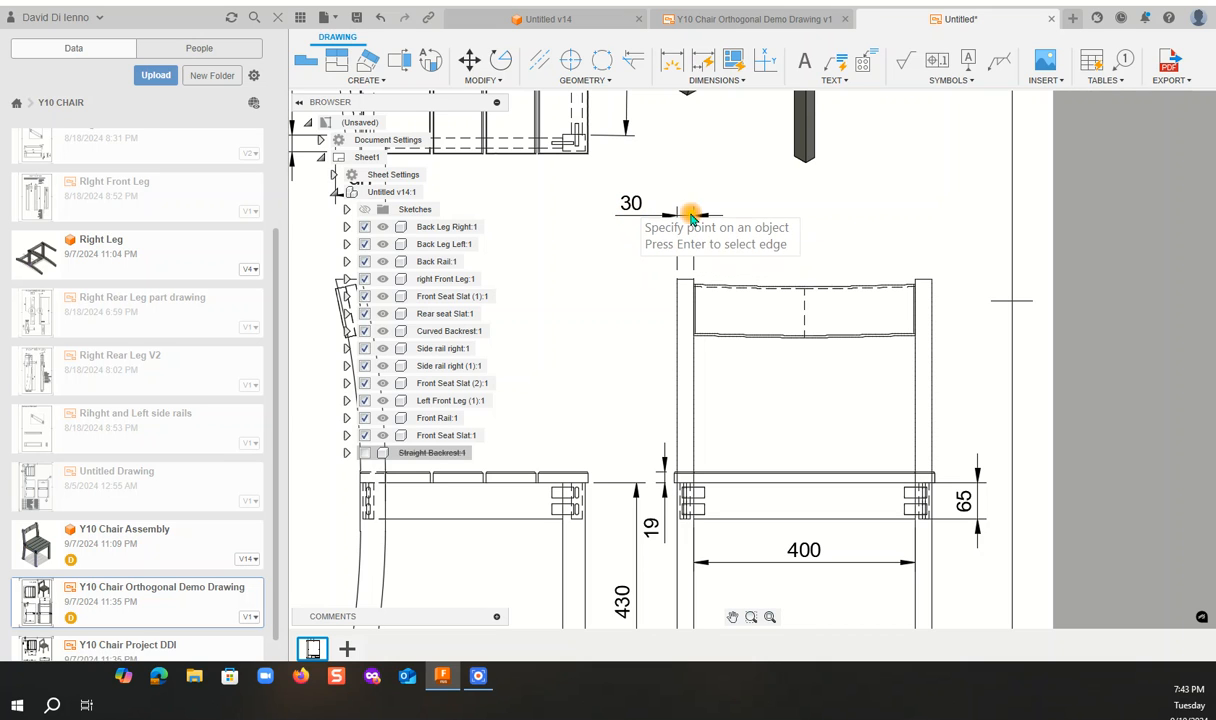
{"action": "left_click", "coordinate": [630, 206]}
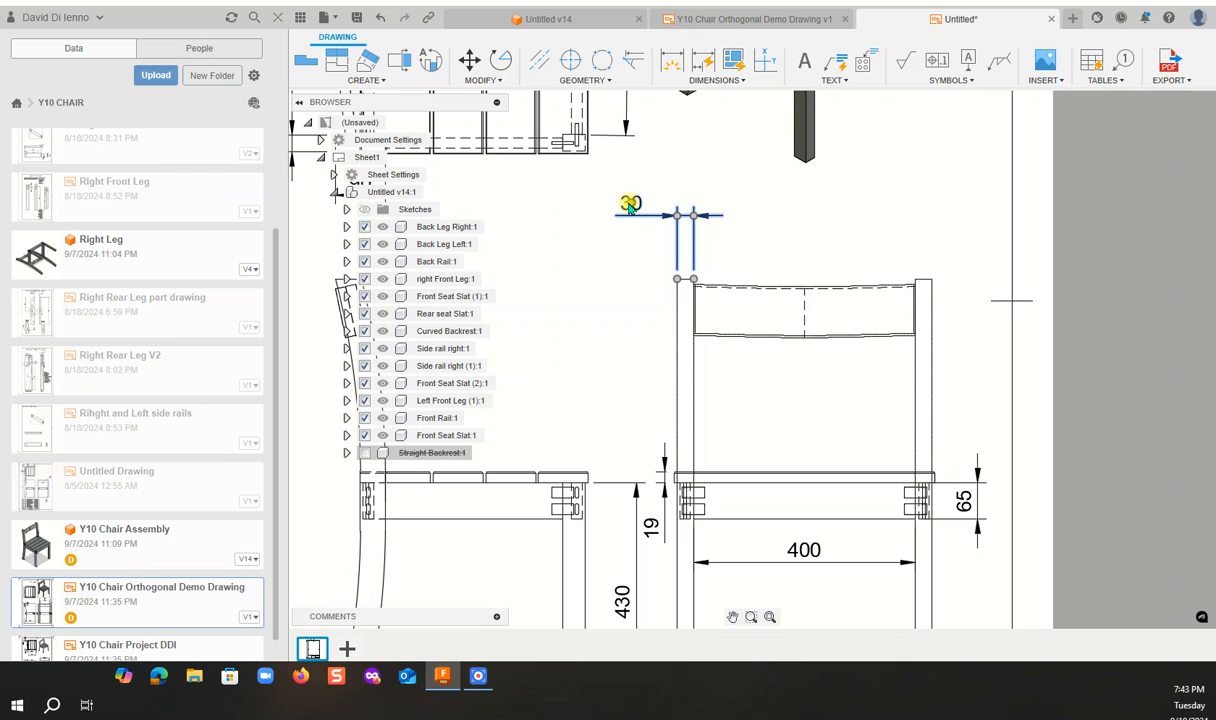
{"action": "key", "text": "Delete"}
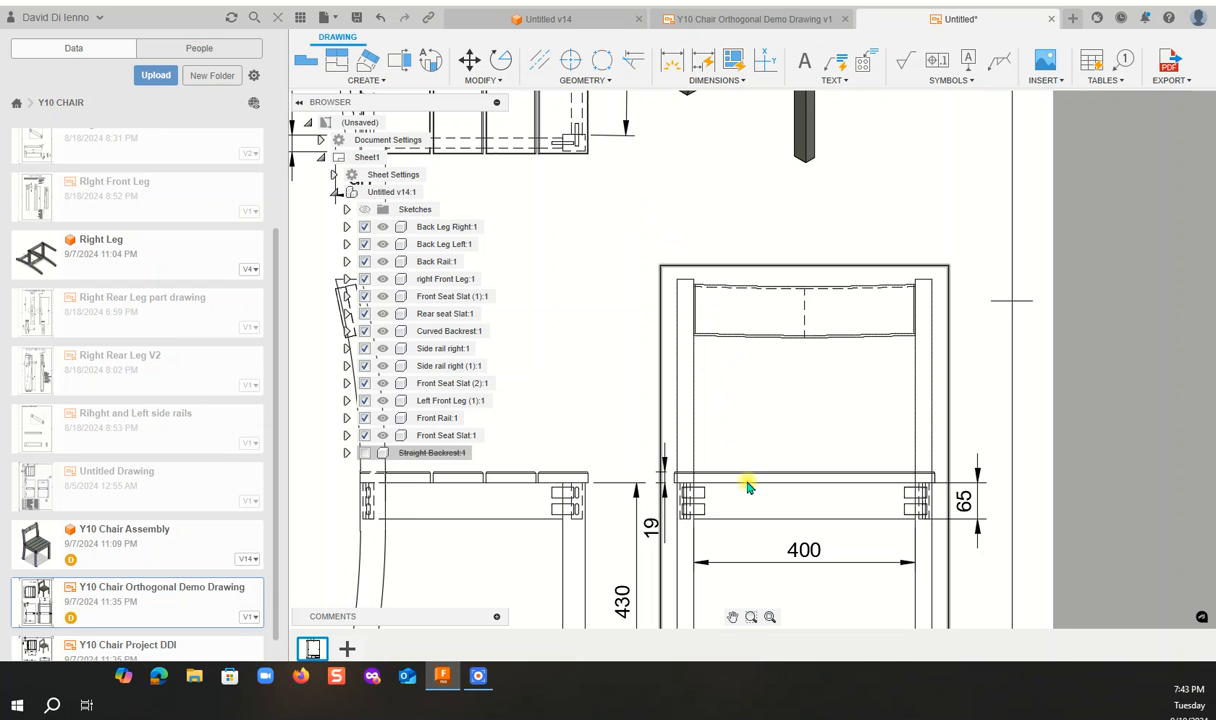
Start a detail view from the side view, with a circular boundary centred on and enclosing the joint between the front leg and side rail.
{"action": "scroll", "coordinate": [757, 510], "scroll_direction": "down", "scroll_amount": 5}
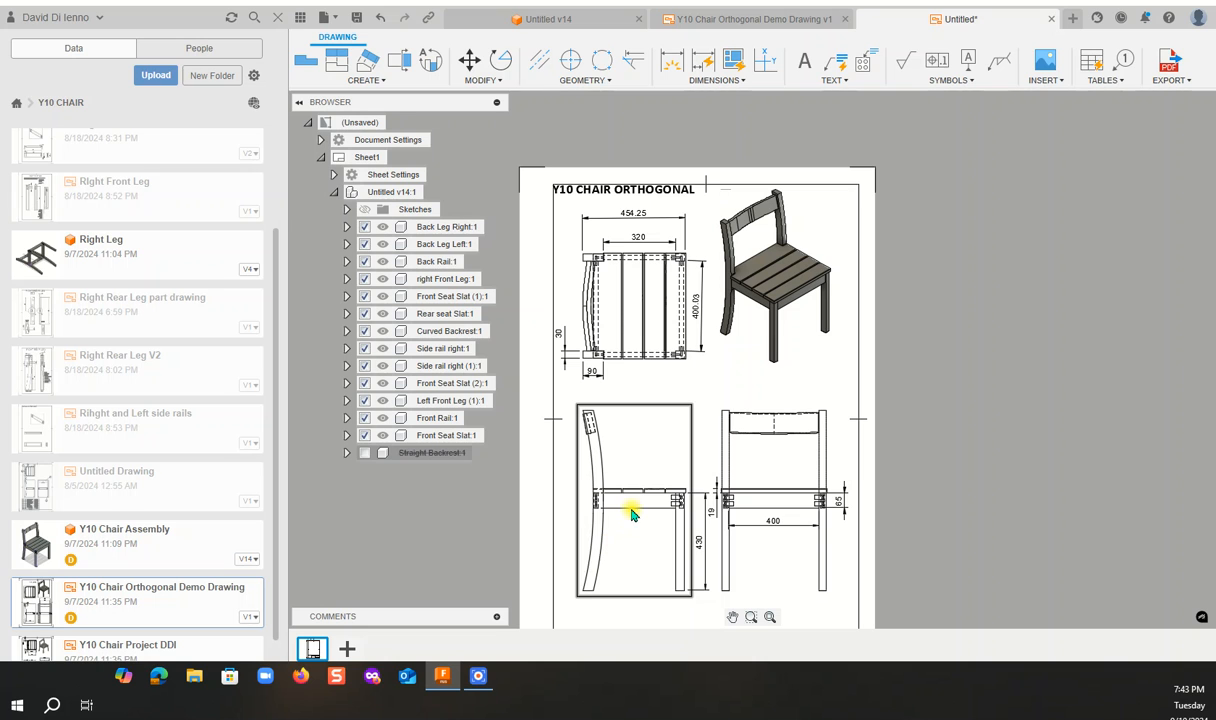
{"action": "scroll", "coordinate": [602, 516], "scroll_direction": "up", "scroll_amount": 8}
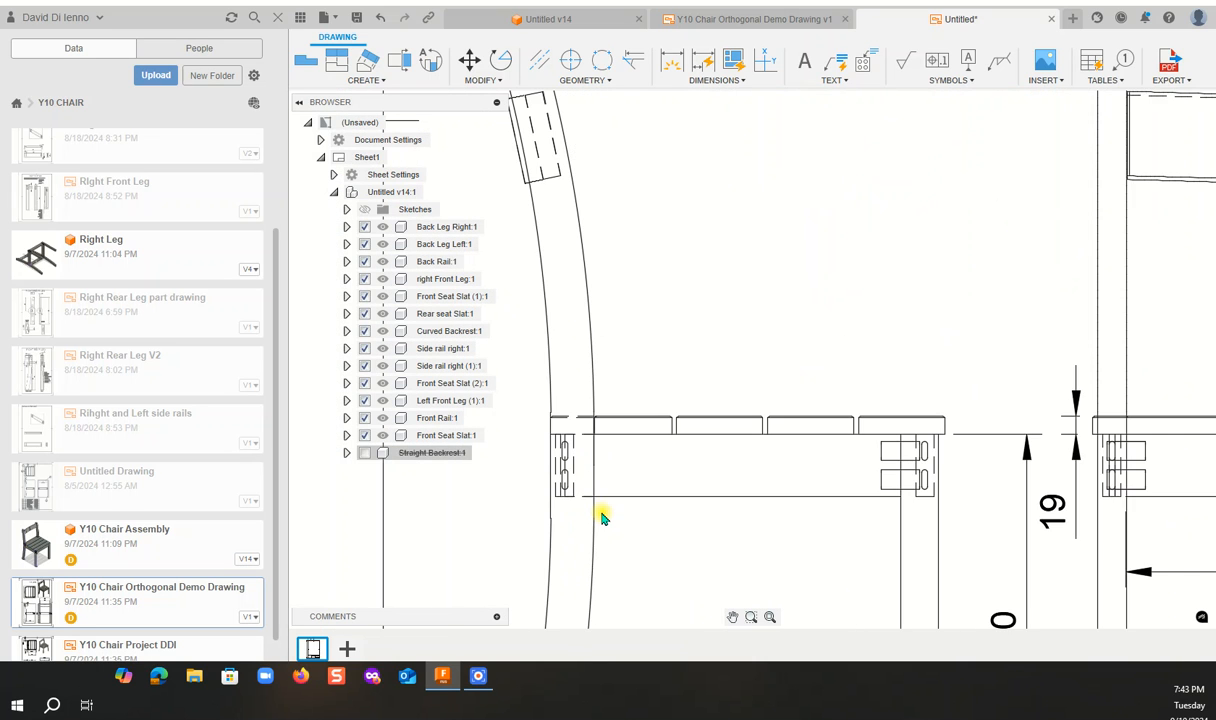
{"action": "scroll", "coordinate": [602, 516], "scroll_direction": "down", "scroll_amount": 2}
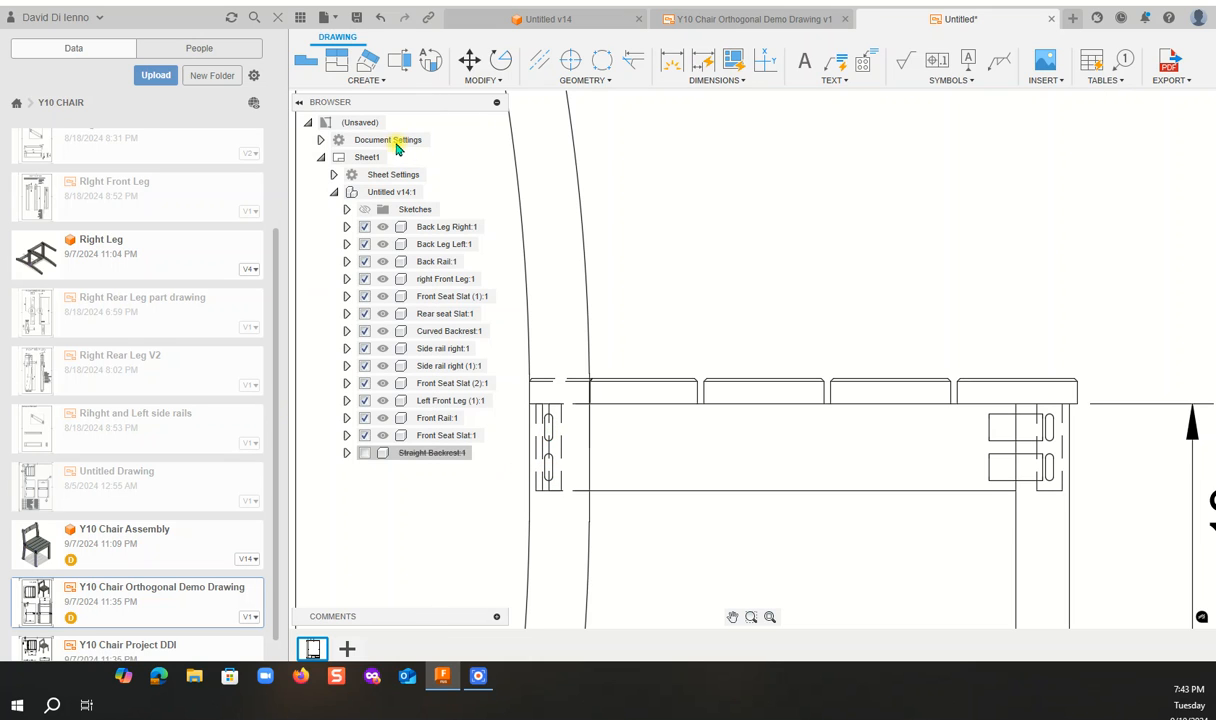
{"action": "left_click", "coordinate": [387, 81]}
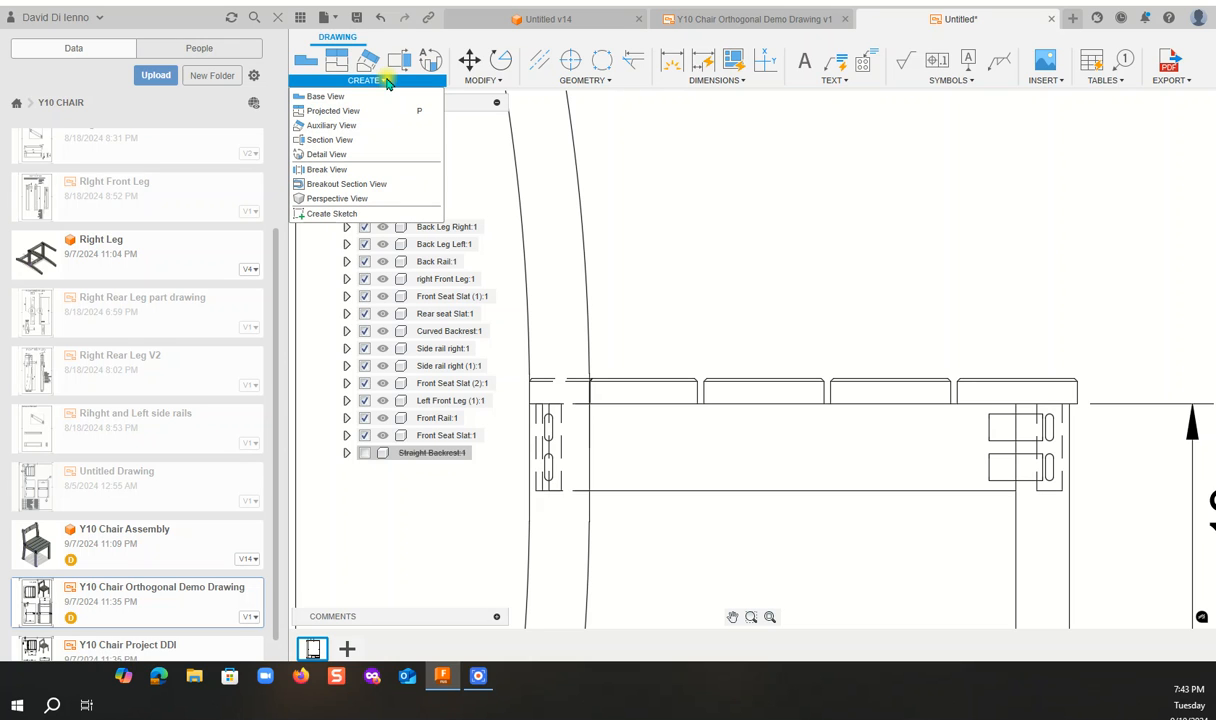
{"action": "left_click", "coordinate": [327, 156]}
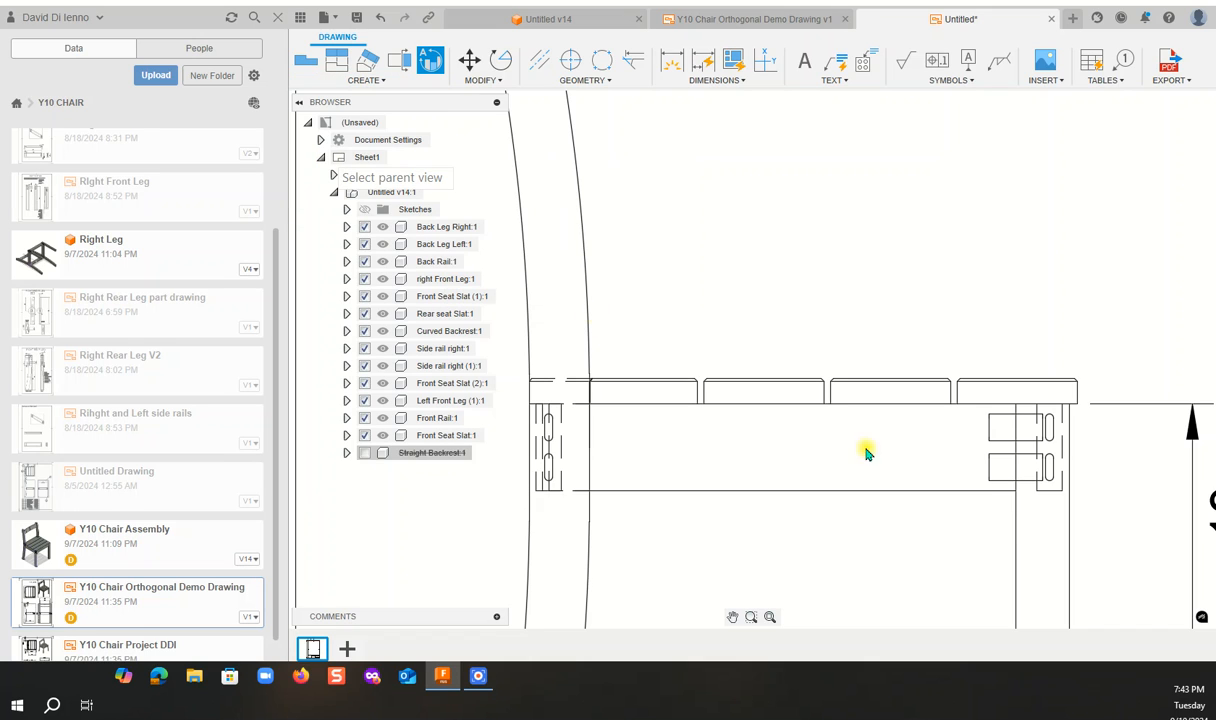
{"action": "left_click", "coordinate": [1042, 447]}
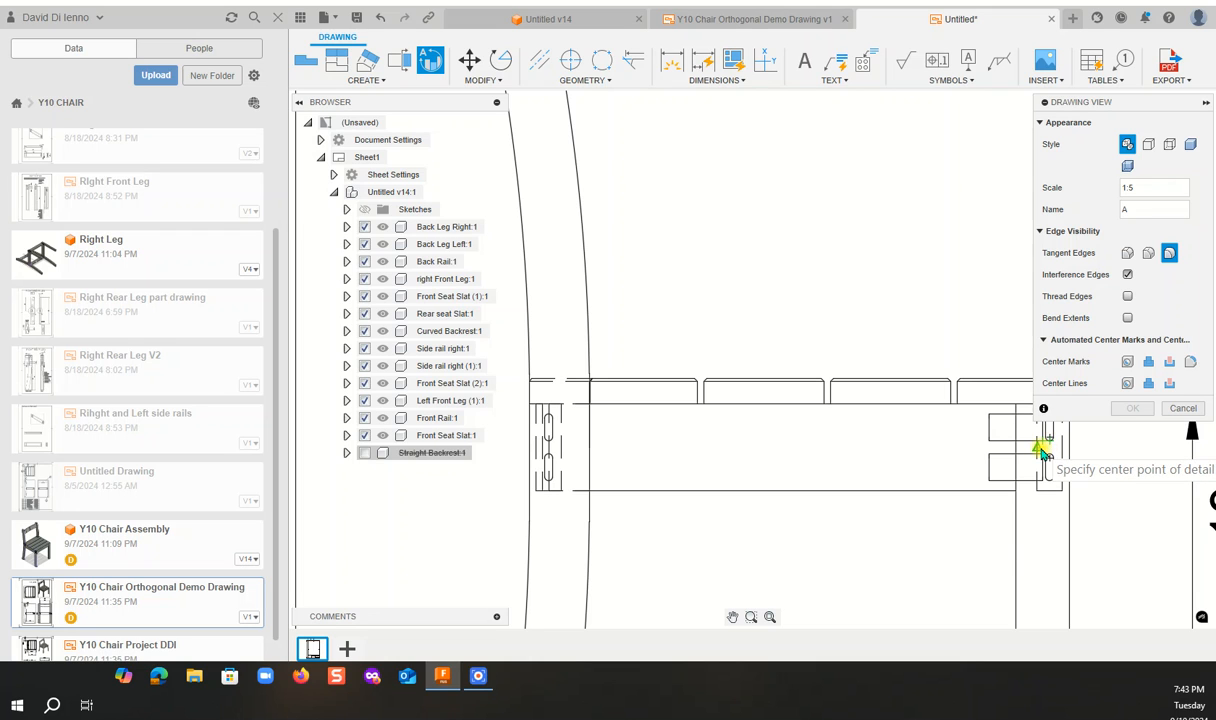
{"action": "left_click", "coordinate": [1042, 447]}
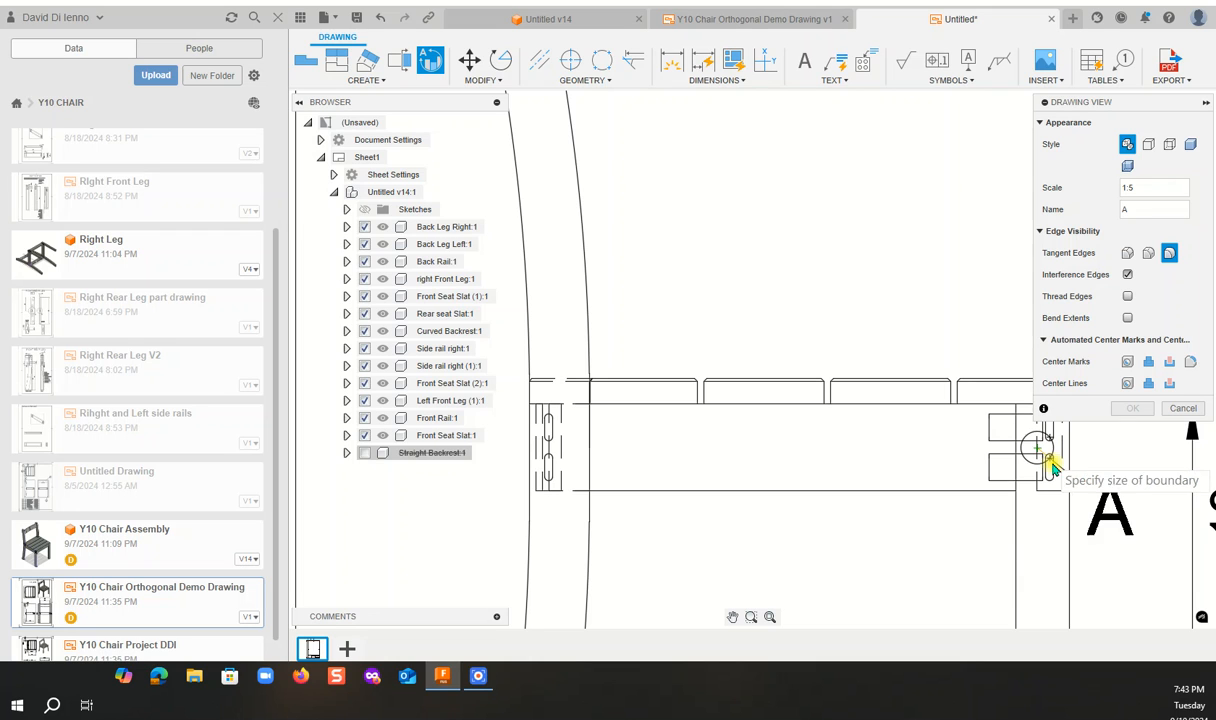
{"action": "left_click", "coordinate": [1073, 520]}
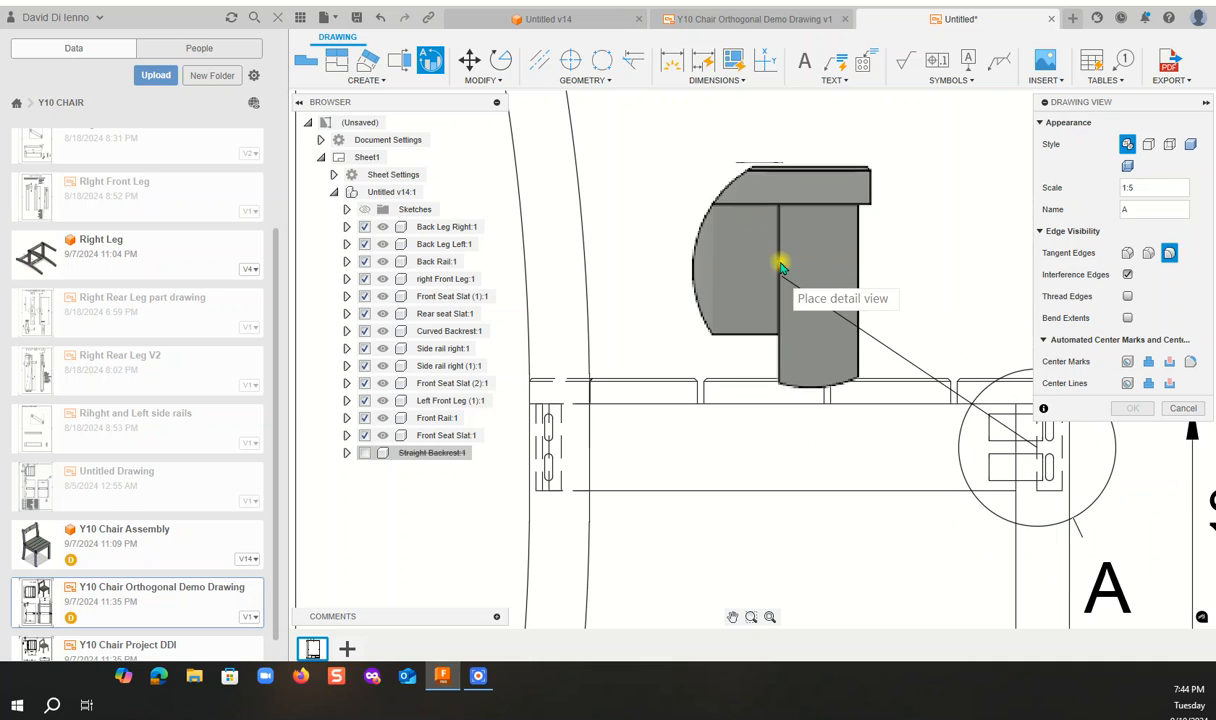
Place detail view A at 1:5 scale below the front view, near the right leg's foot, and finish creating it.
{"action": "scroll", "coordinate": [828, 217], "scroll_direction": "up", "scroll_amount": 5}
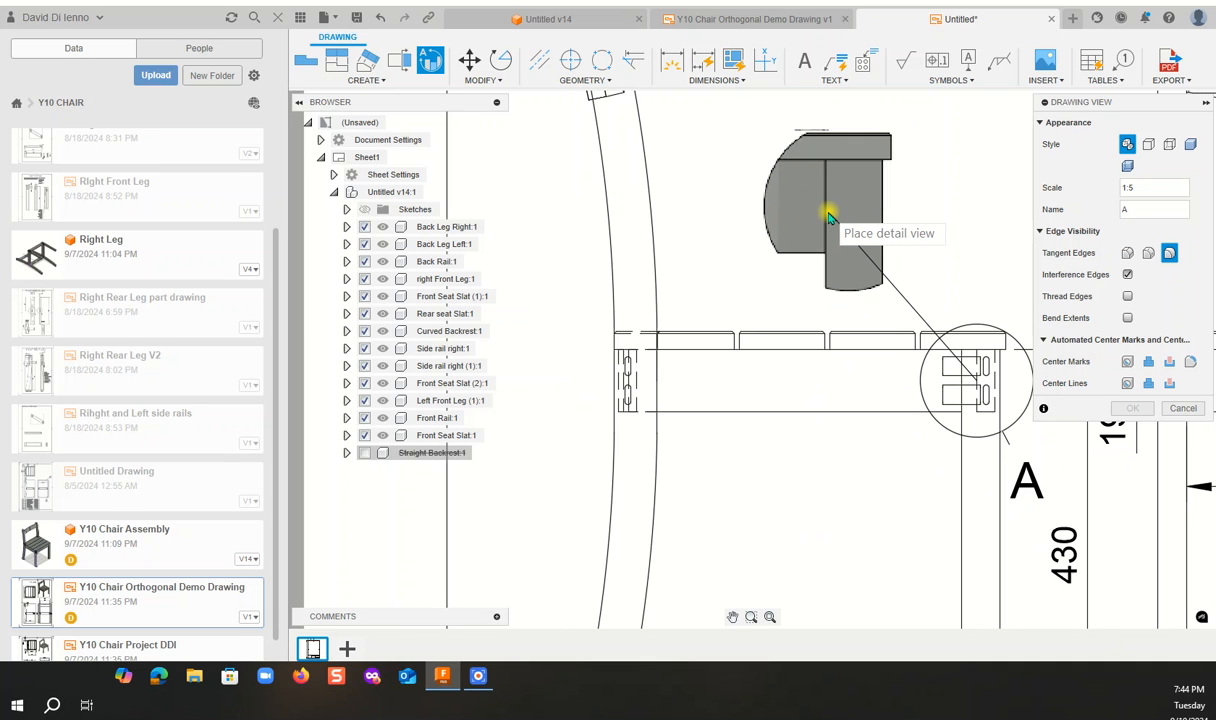
{"action": "scroll", "coordinate": [828, 217], "scroll_direction": "up", "scroll_amount": 2}
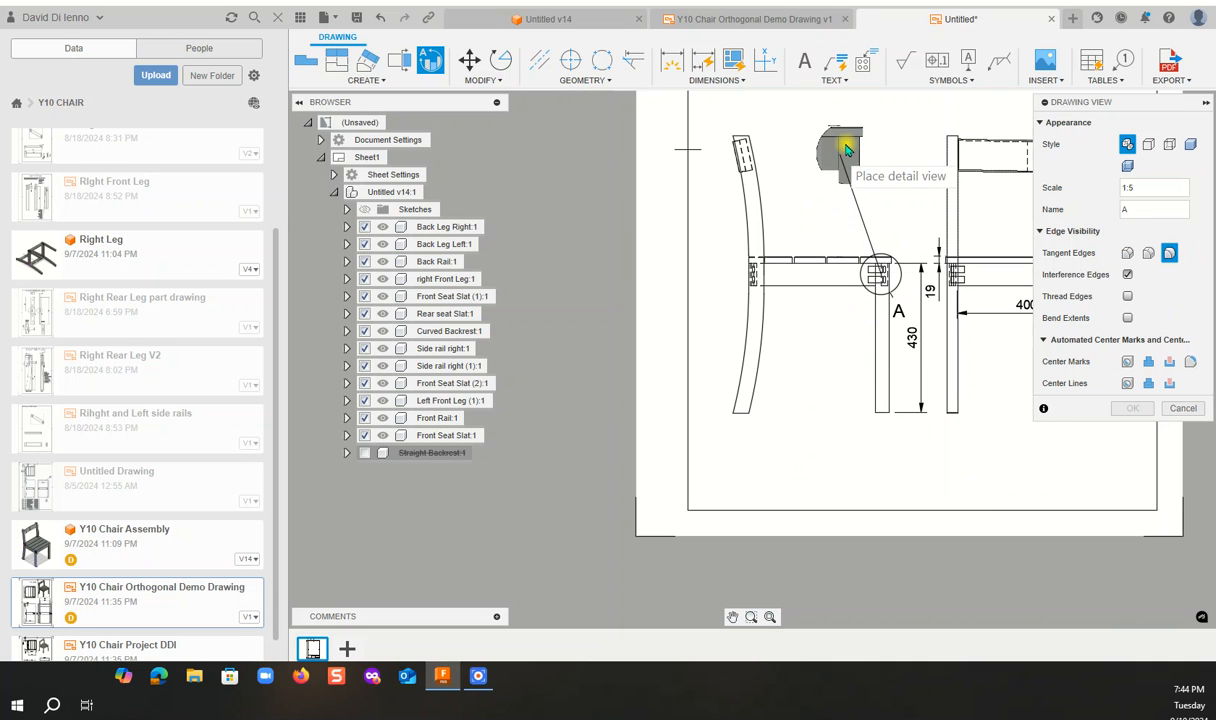
{"action": "scroll", "coordinate": [846, 147], "scroll_direction": "up", "scroll_amount": 3}
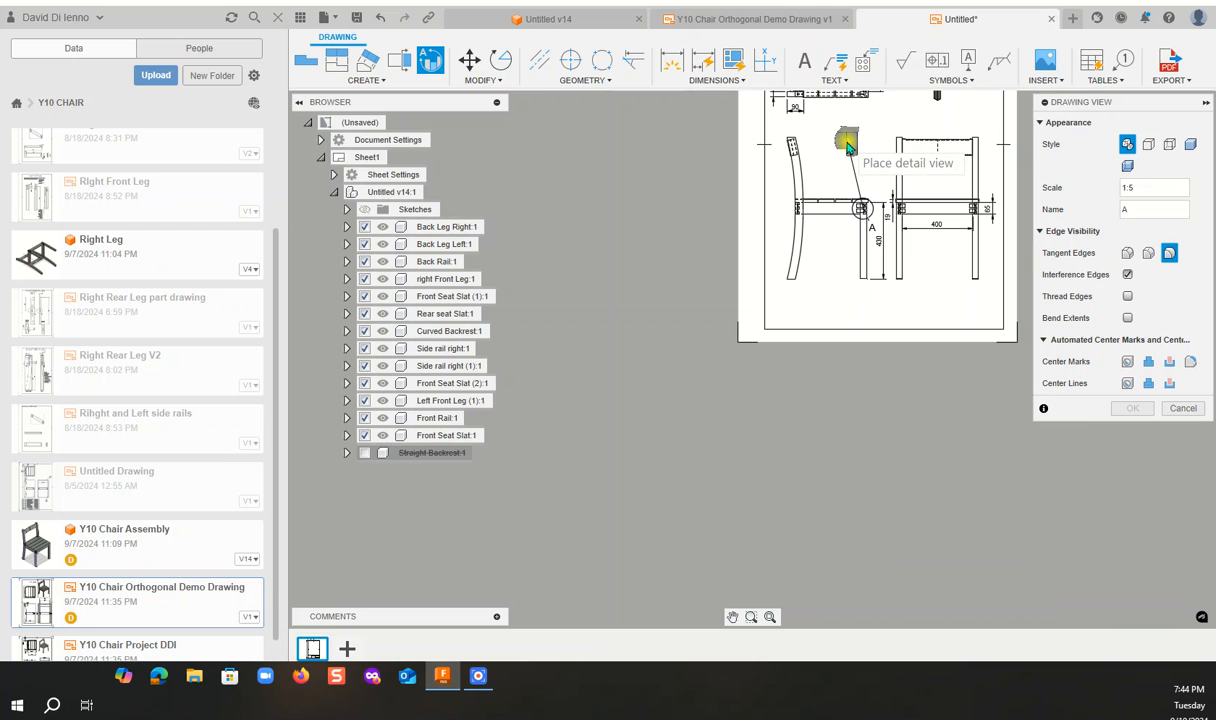
{"action": "scroll", "coordinate": [862, 120], "scroll_direction": "down", "scroll_amount": 4}
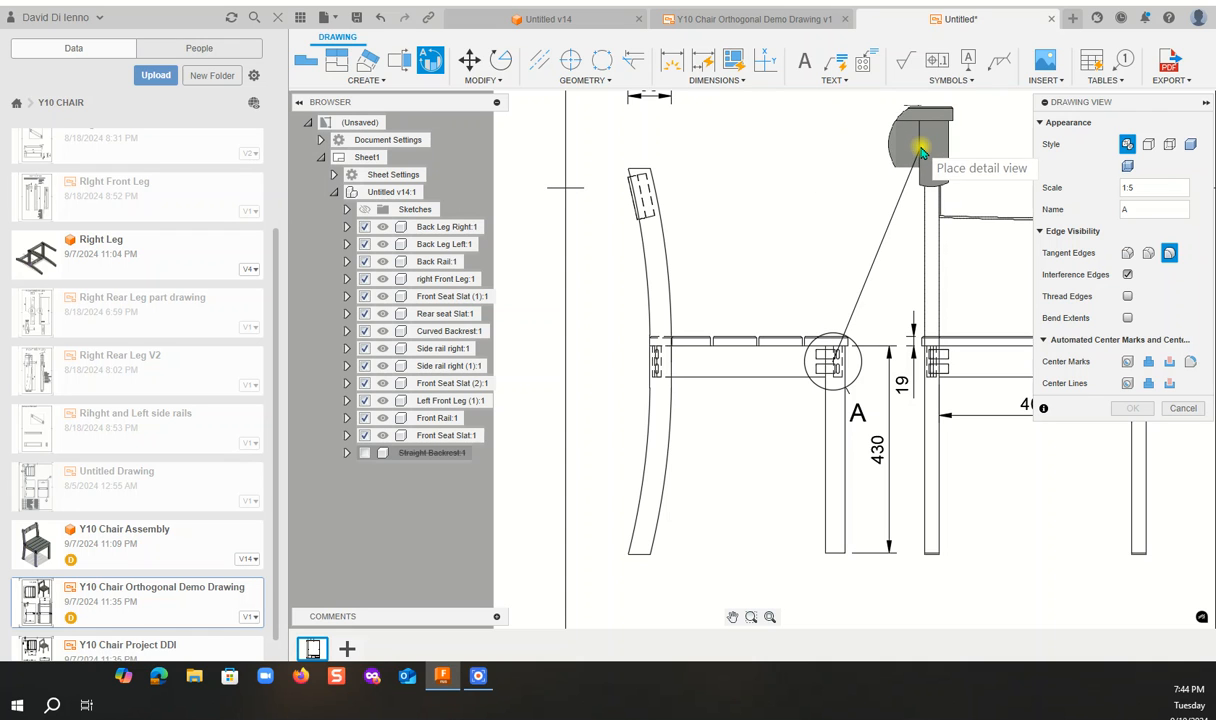
{"action": "left_click", "coordinate": [1046, 103]}
{"action": "scroll", "coordinate": [1055, 290], "scroll_direction": "down", "scroll_amount": 3}
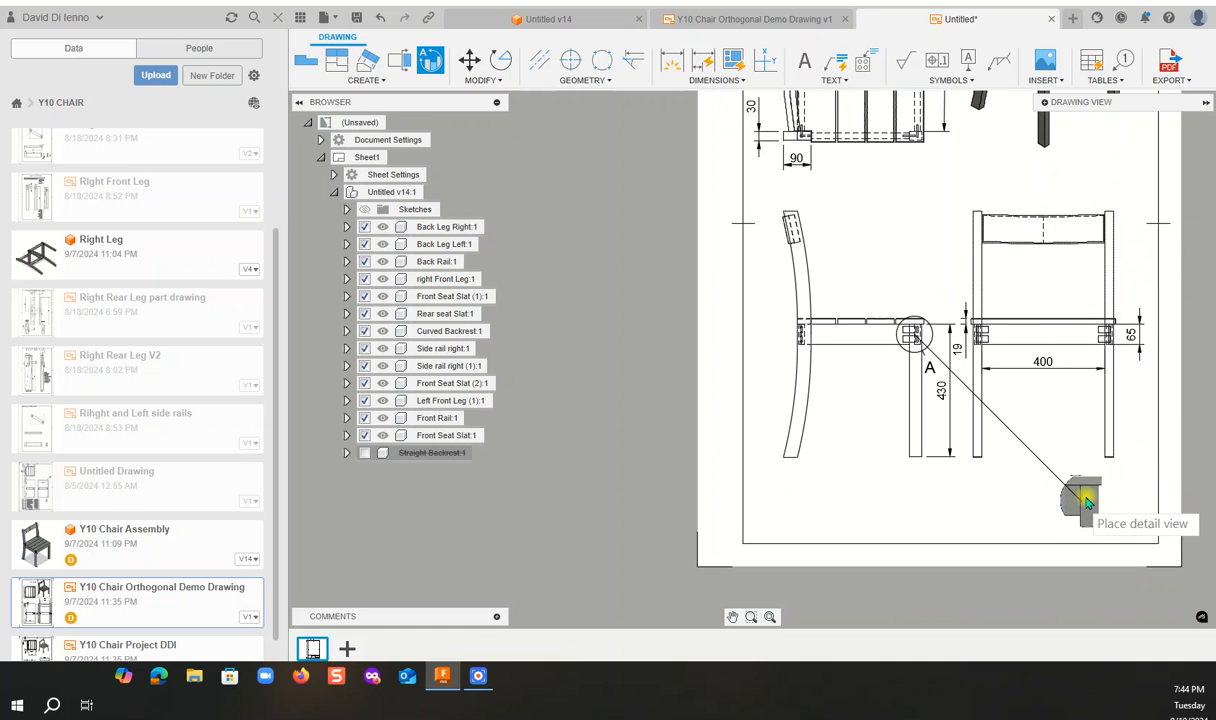
{"action": "left_click", "coordinate": [1052, 492]}
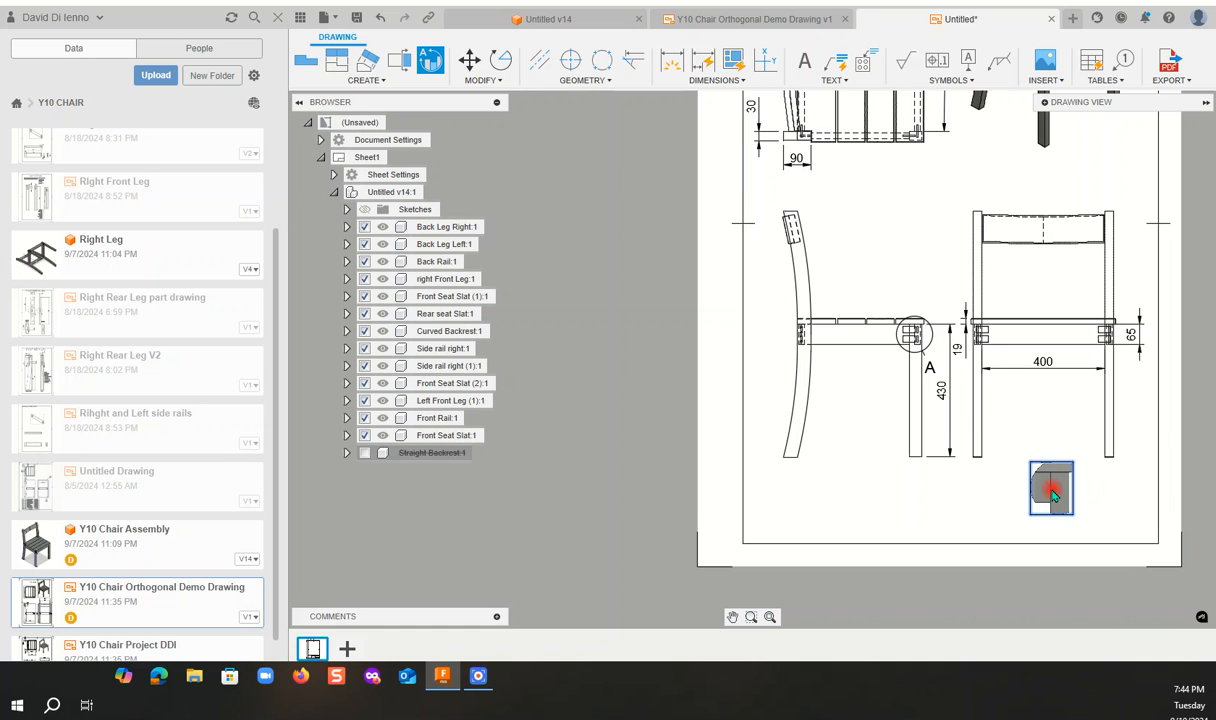
{"action": "scroll", "coordinate": [1098, 513], "scroll_direction": "up", "scroll_amount": 4}
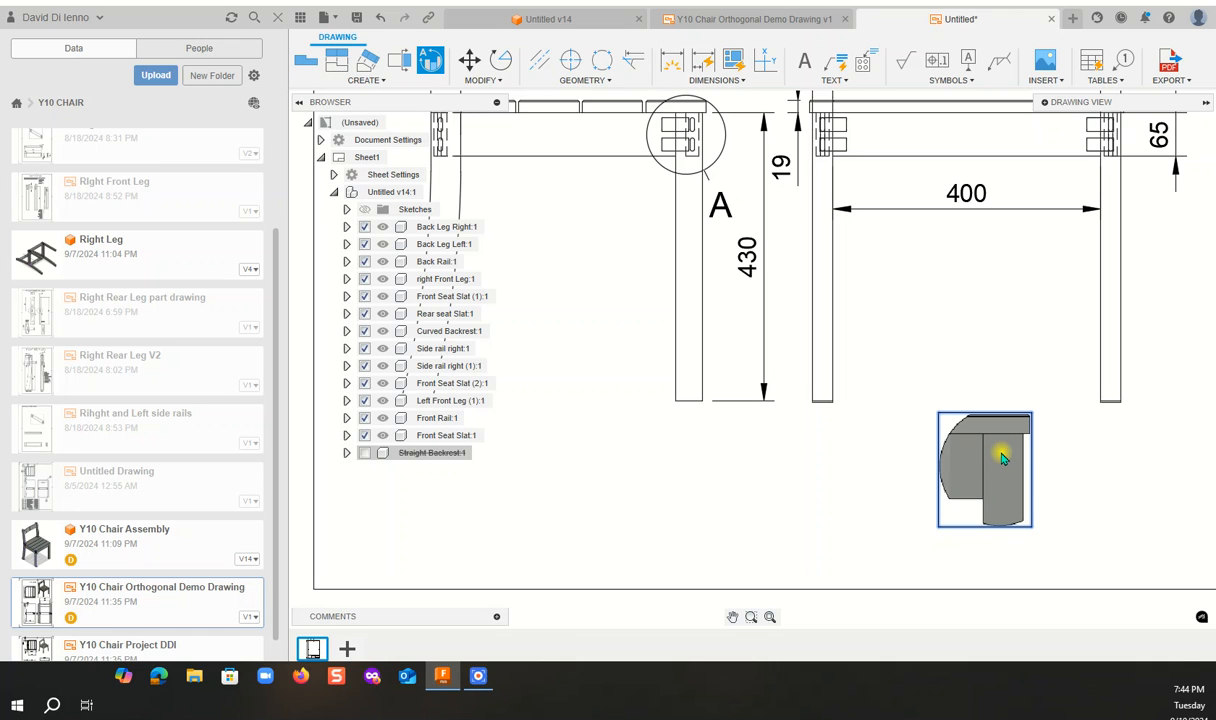
{"action": "scroll", "coordinate": [995, 463], "scroll_direction": "up", "scroll_amount": 2}
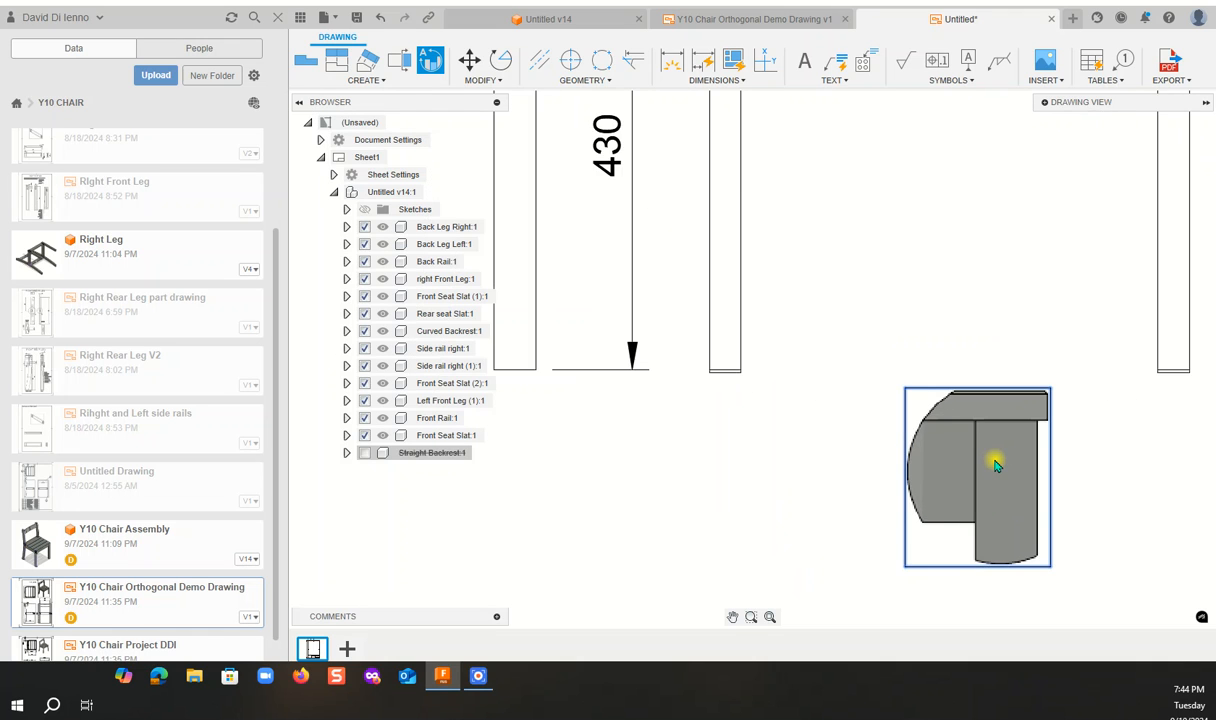
{"action": "scroll", "coordinate": [995, 463], "scroll_direction": "down", "scroll_amount": 2}
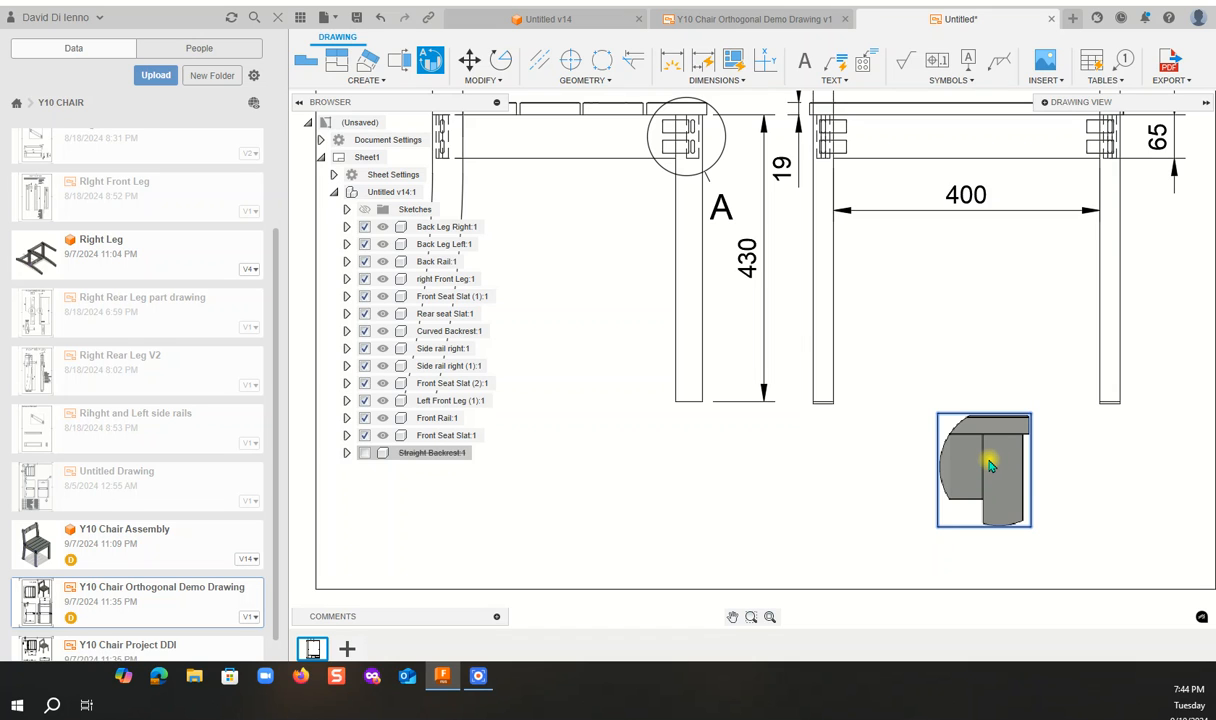
{"action": "right_click", "coordinate": [990, 465]}
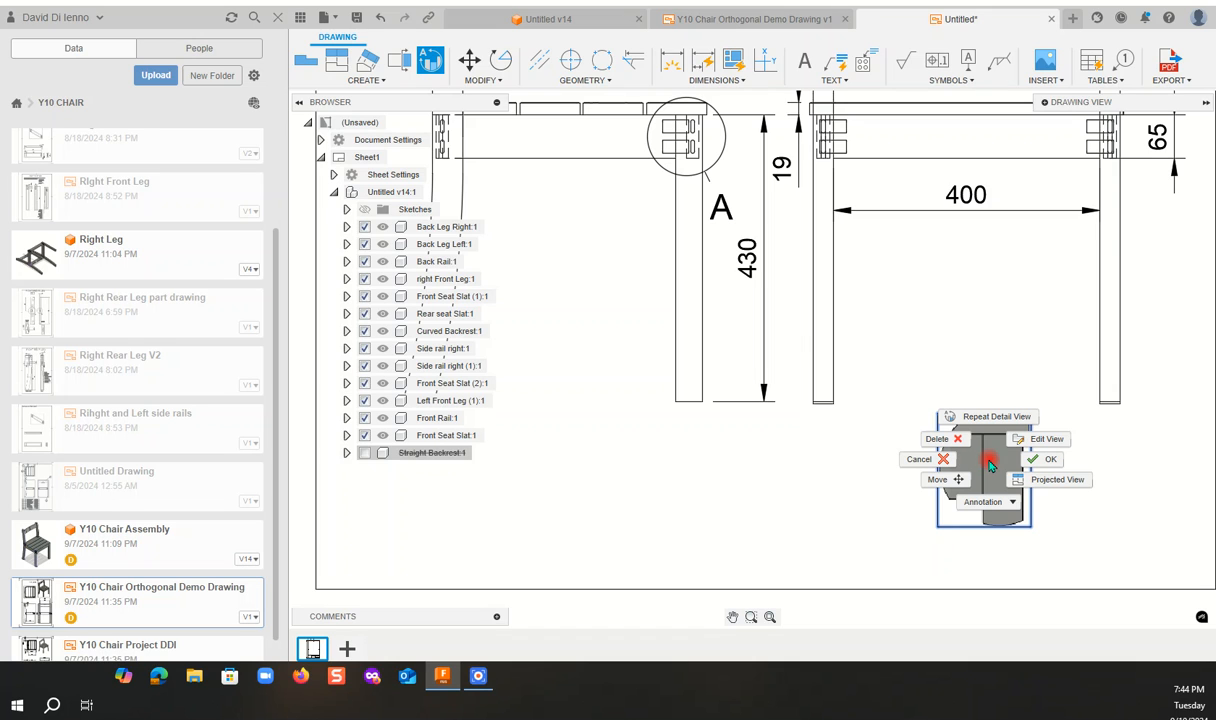
{"action": "left_click", "coordinate": [1042, 459]}
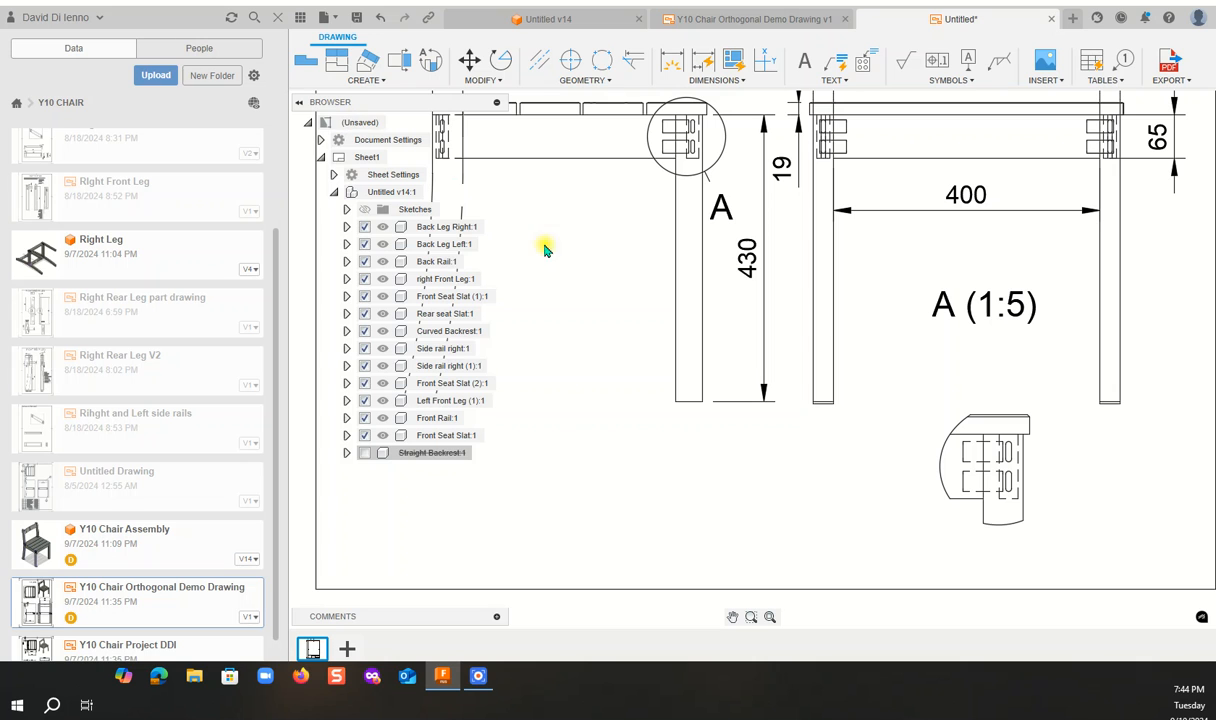
Add horizontal centerlines through the upper and lower hidden tenons in detail view A.
{"action": "scroll", "coordinate": [1026, 503], "scroll_direction": "up", "scroll_amount": 5}
{"action": "scroll", "coordinate": [1020, 468], "scroll_direction": "down", "scroll_amount": 4}
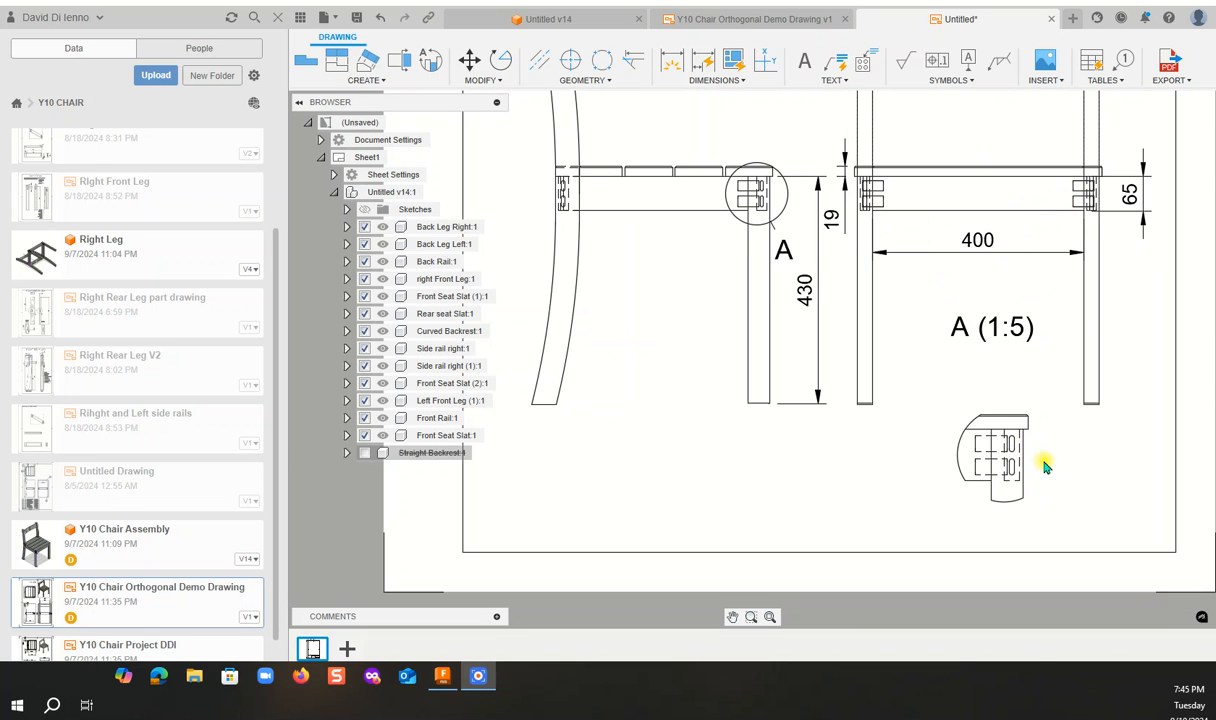
{"action": "scroll", "coordinate": [1044, 466], "scroll_direction": "up", "scroll_amount": 3}
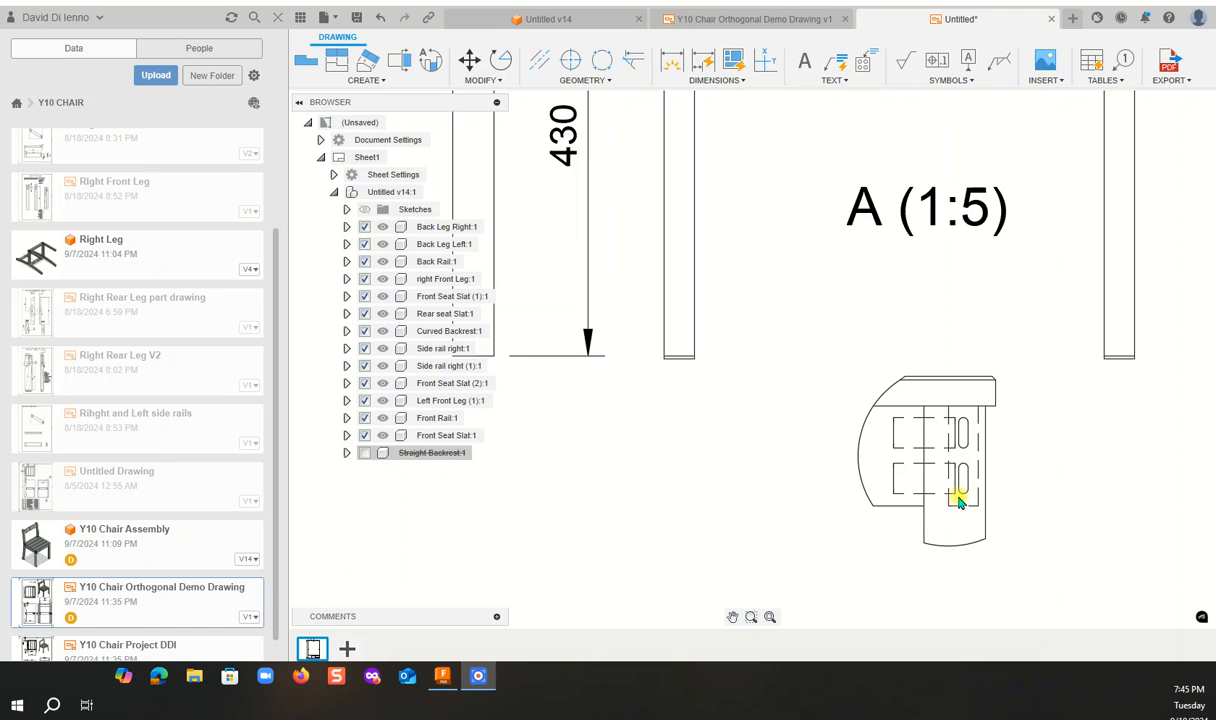
{"action": "scroll", "coordinate": [944, 432], "scroll_direction": "down", "scroll_amount": 2}
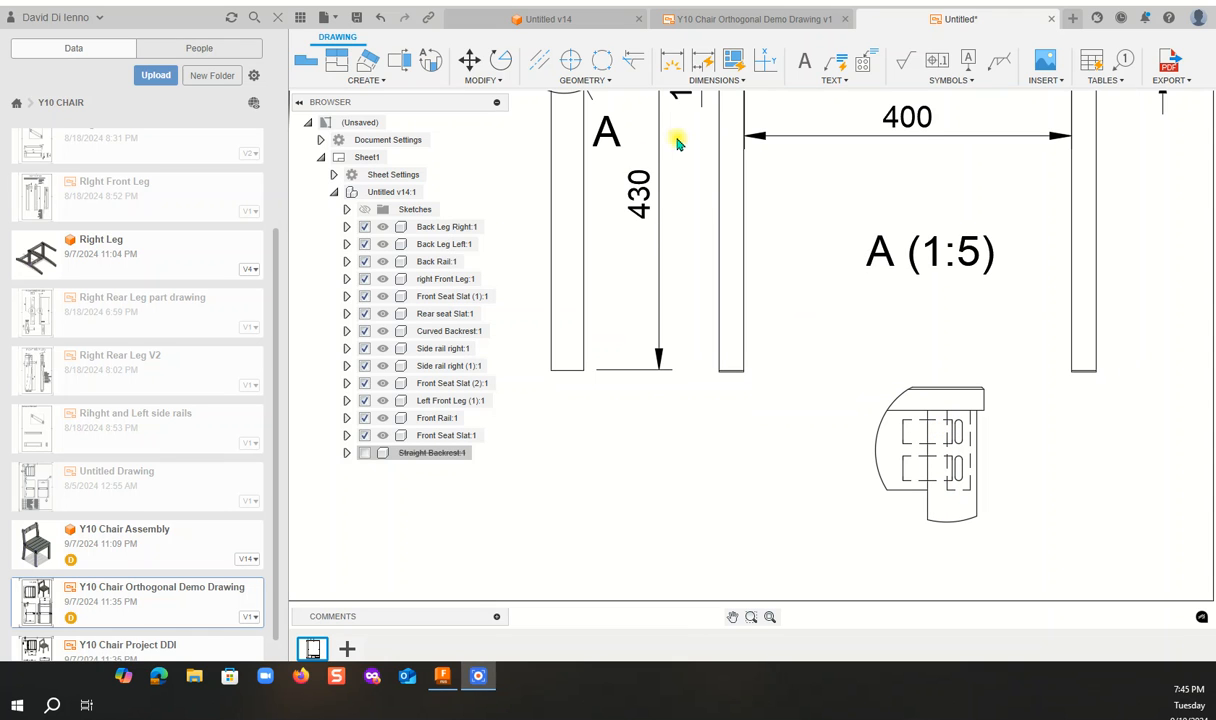
{"action": "left_click", "coordinate": [671, 60]}
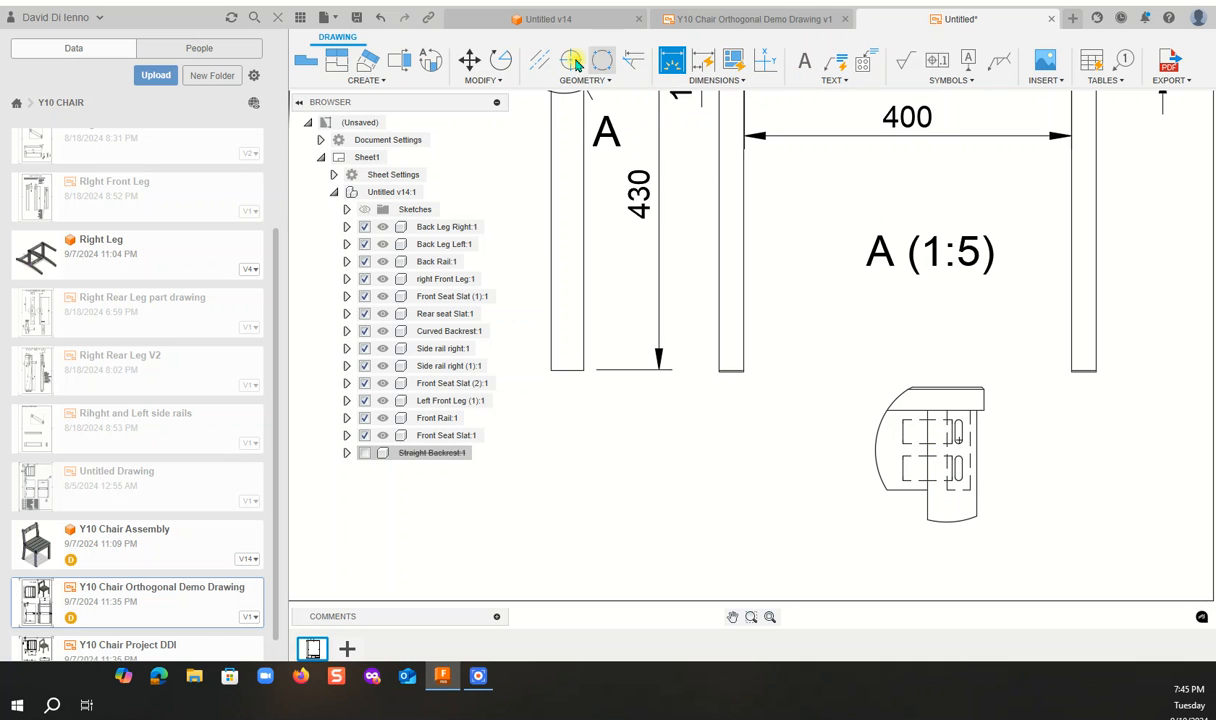
{"action": "left_click", "coordinate": [539, 60]}
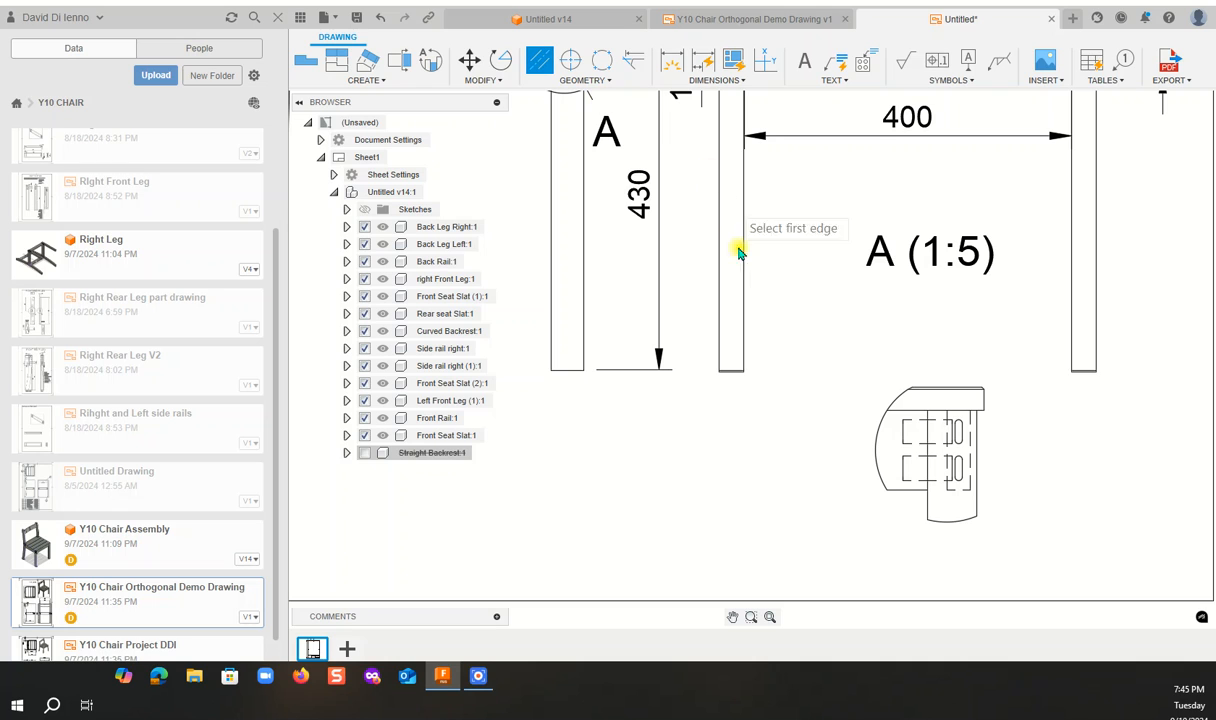
{"action": "left_click", "coordinate": [912, 428]}
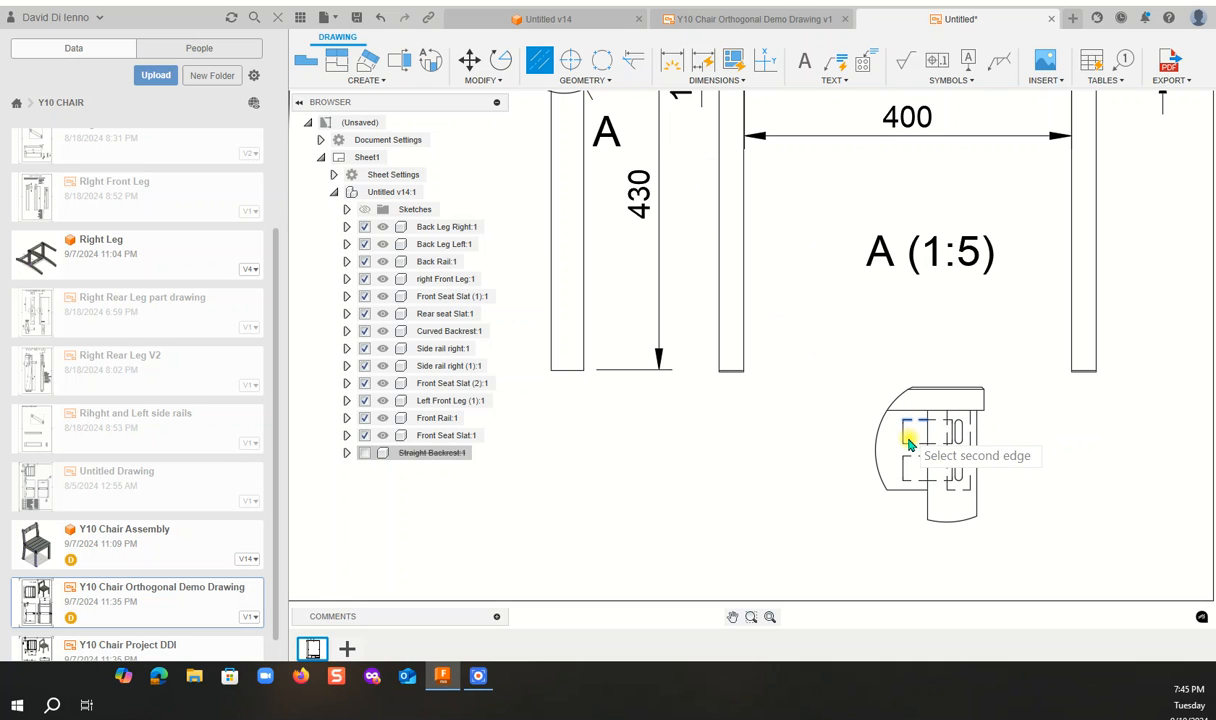
{"action": "left_click", "coordinate": [910, 441]}
{"action": "left_click", "coordinate": [913, 459]}
{"action": "left_click", "coordinate": [912, 480]}
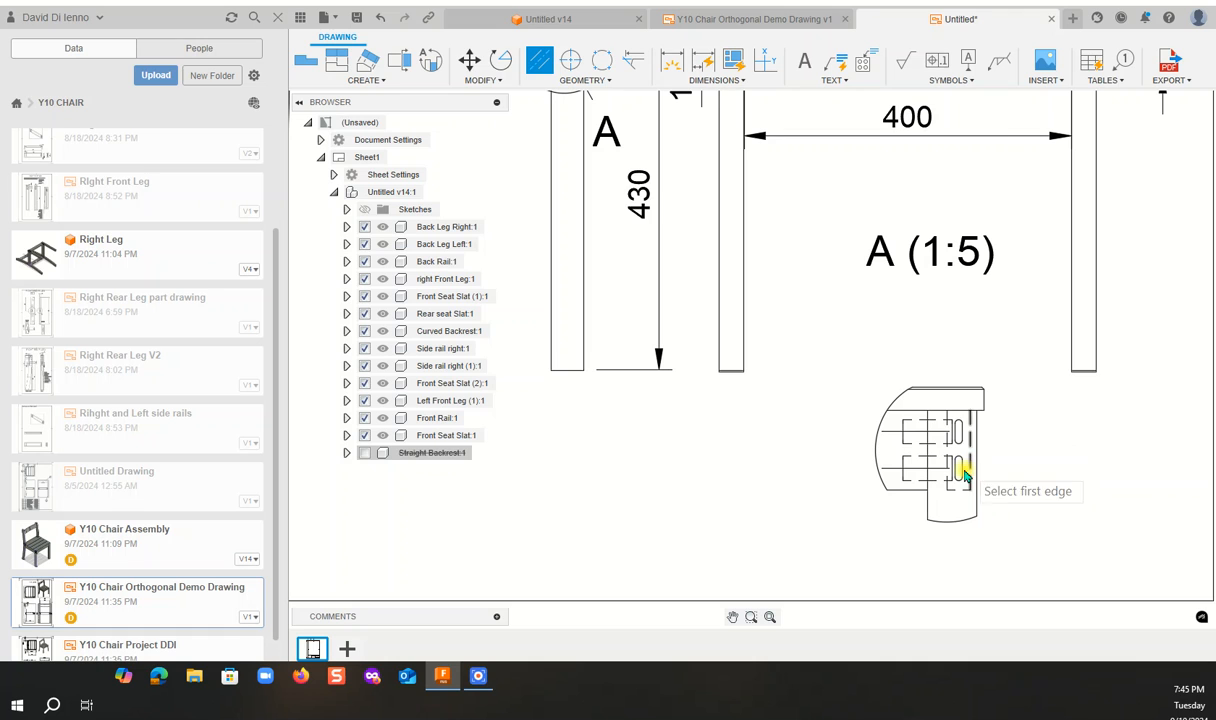
Dimension the vertical distance between the two tenon centerlines, placing the dimension to the right of detail view A.
{"action": "left_click", "coordinate": [671, 60]}
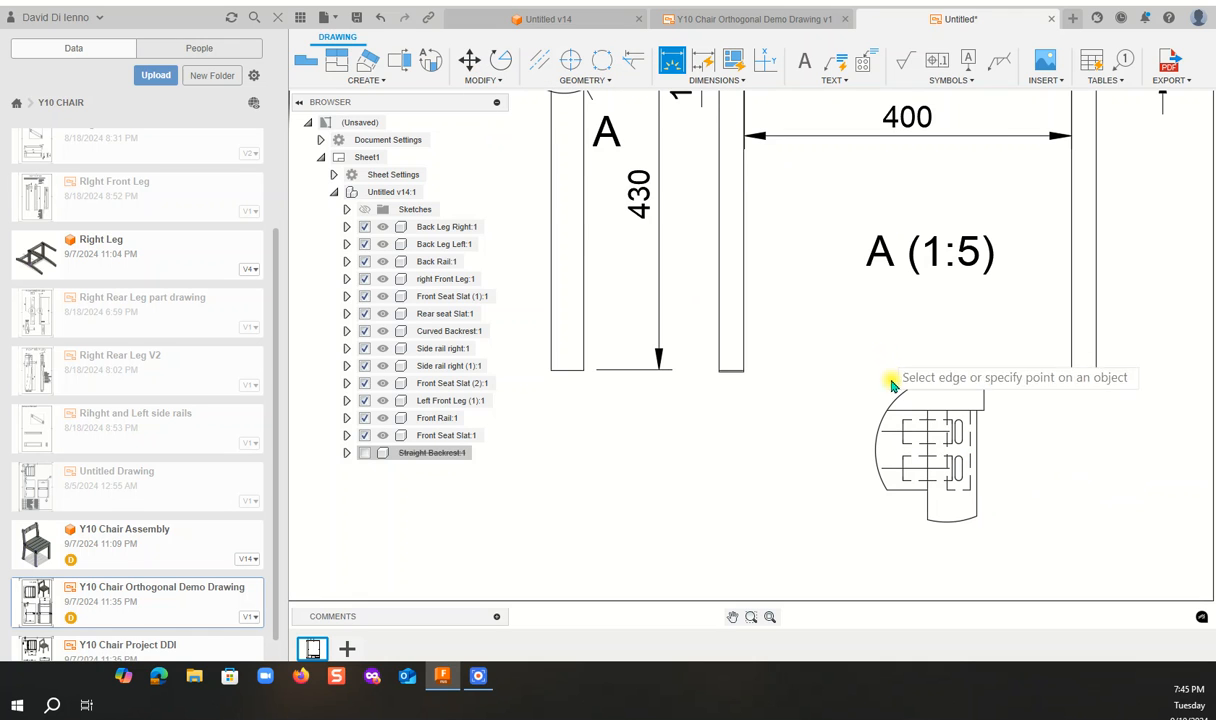
{"action": "left_click", "coordinate": [945, 433]}
{"action": "left_click", "coordinate": [952, 467]}
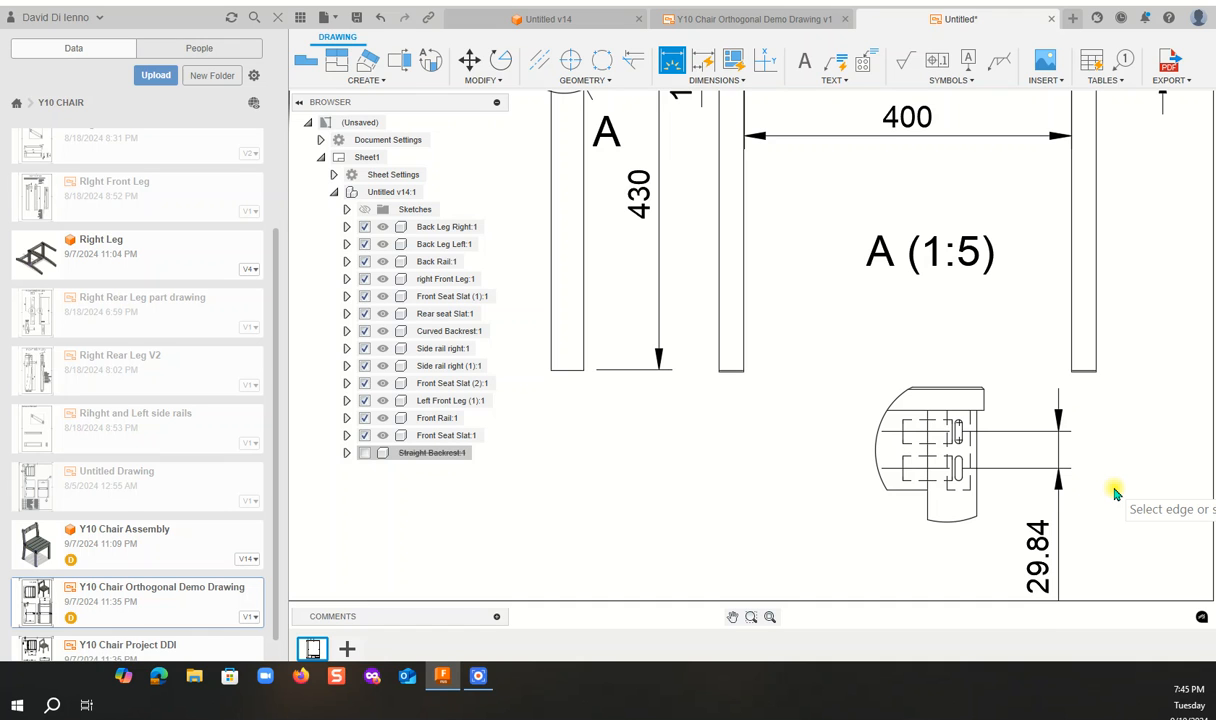
{"action": "scroll", "coordinate": [985, 450], "scroll_direction": "up", "scroll_amount": 5}
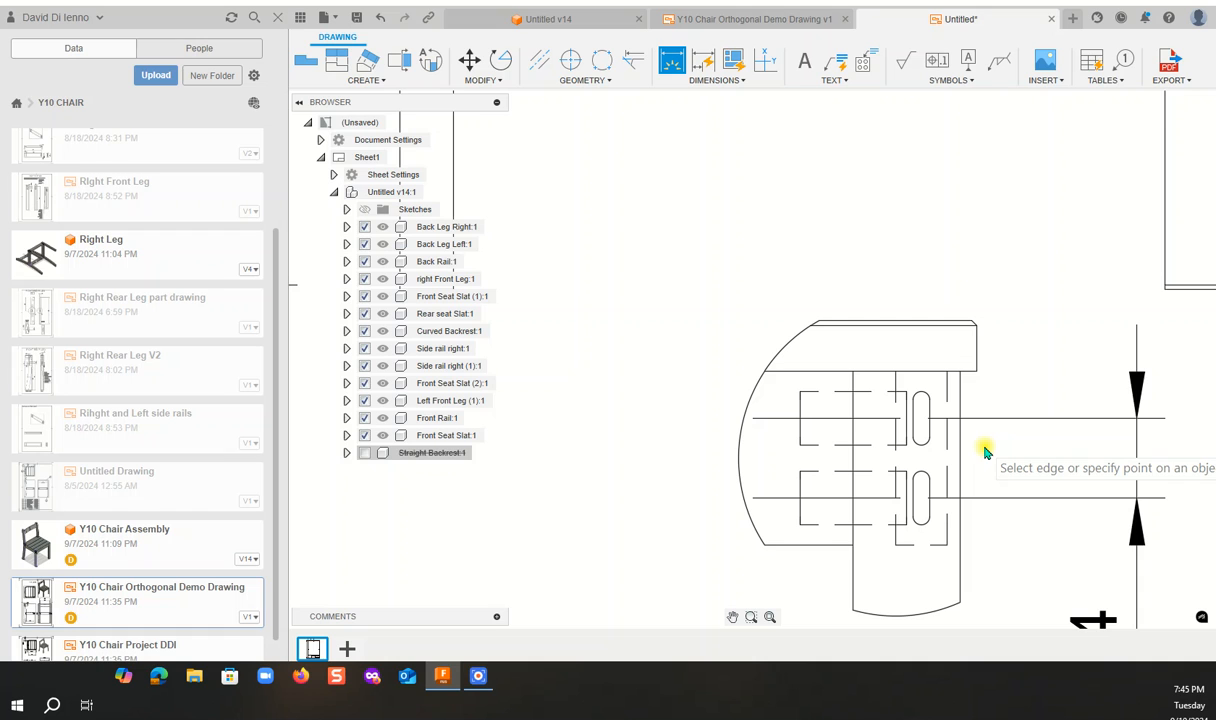
{"action": "left_click", "coordinate": [745, 82]}
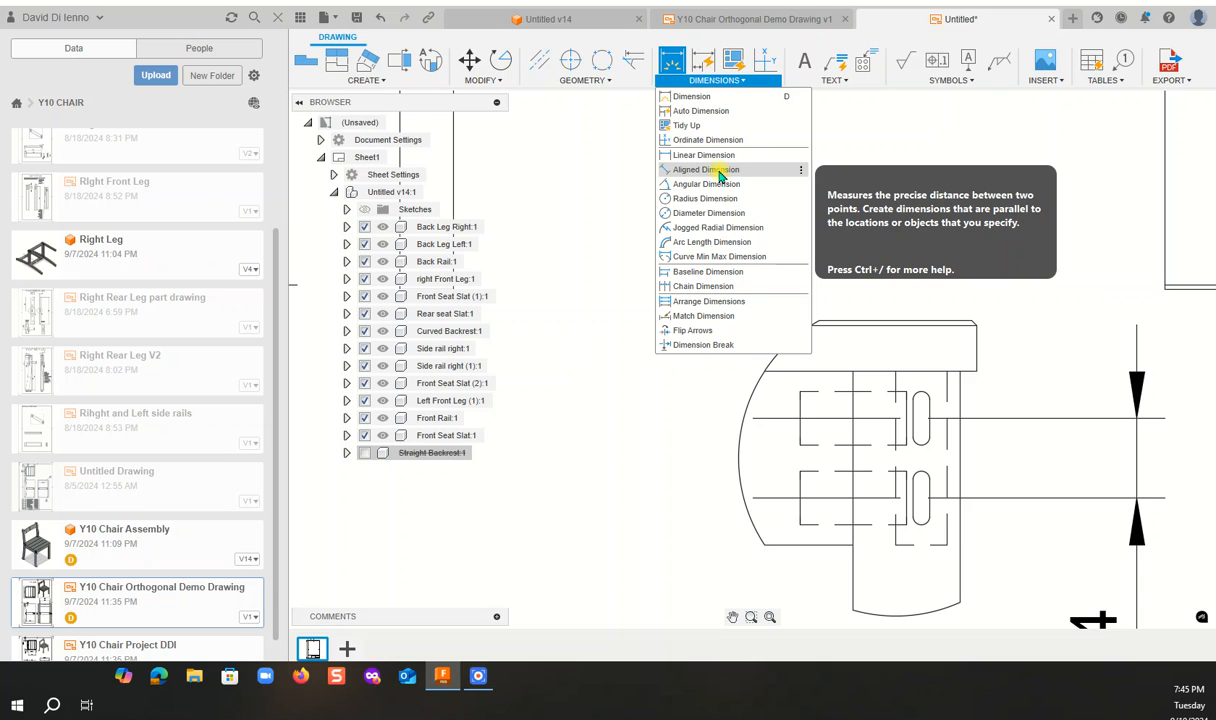
{"action": "left_click", "coordinate": [715, 156]}
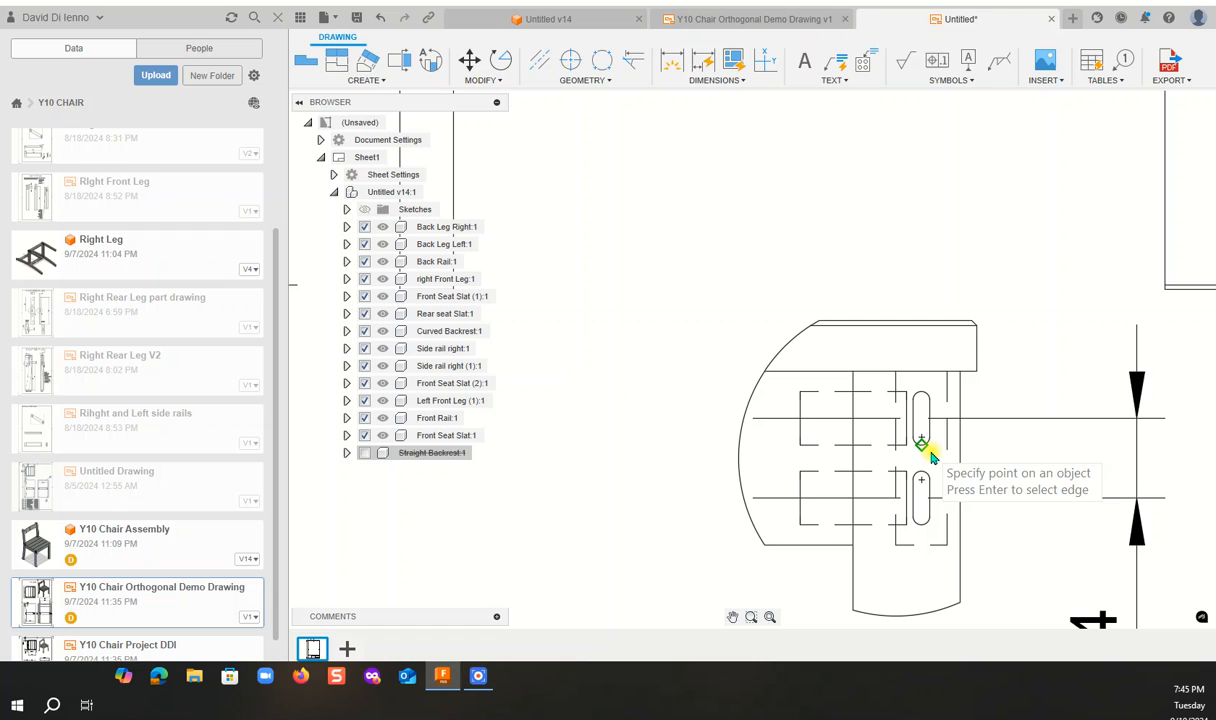
{"action": "left_click", "coordinate": [922, 444]}
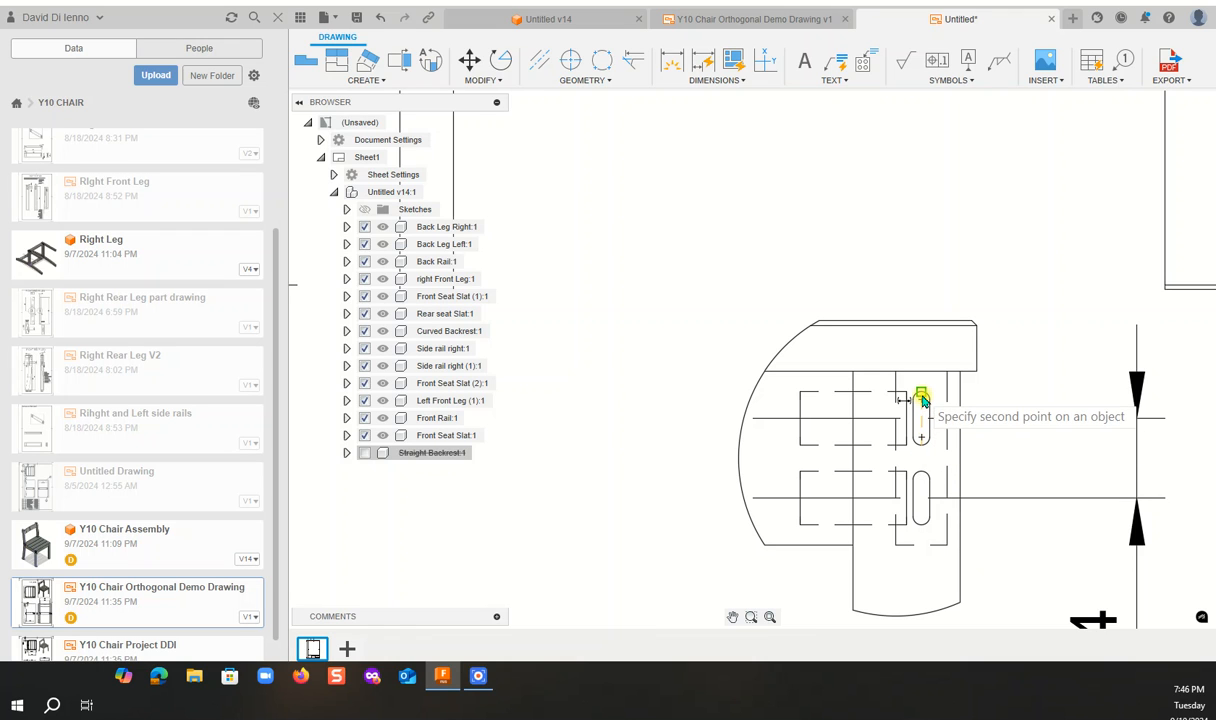
{"action": "left_click", "coordinate": [922, 398]}
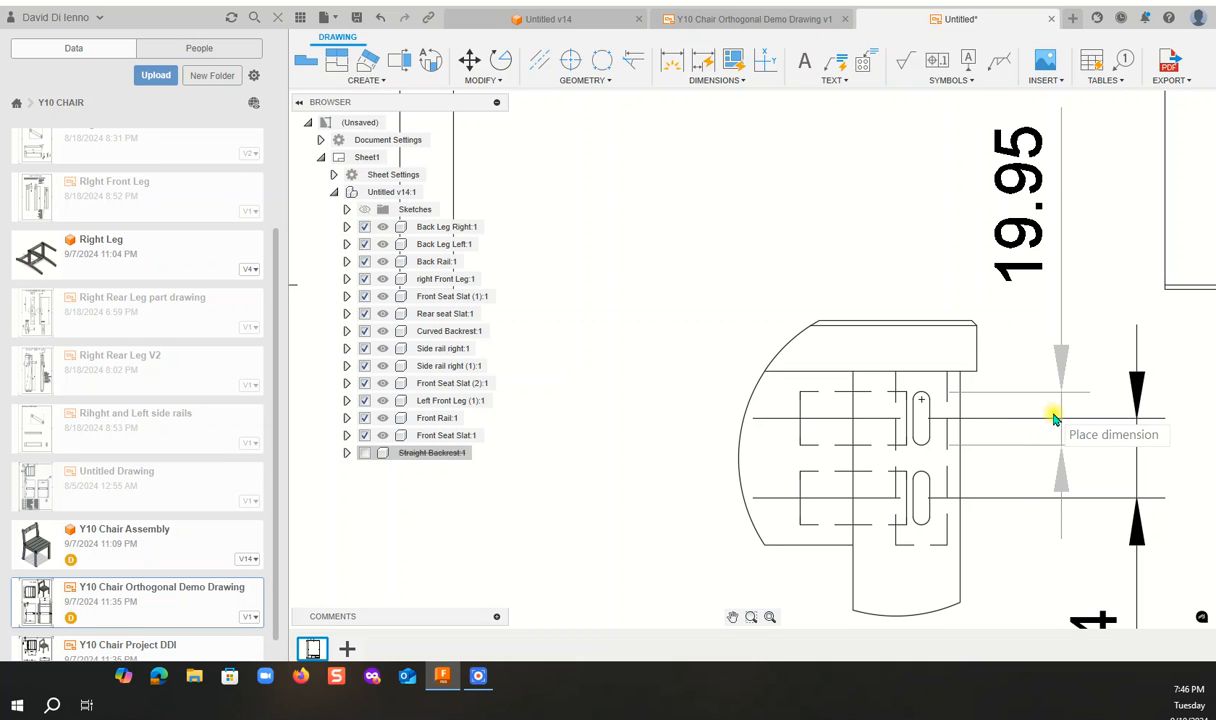
{"action": "key", "text": "Escape"}
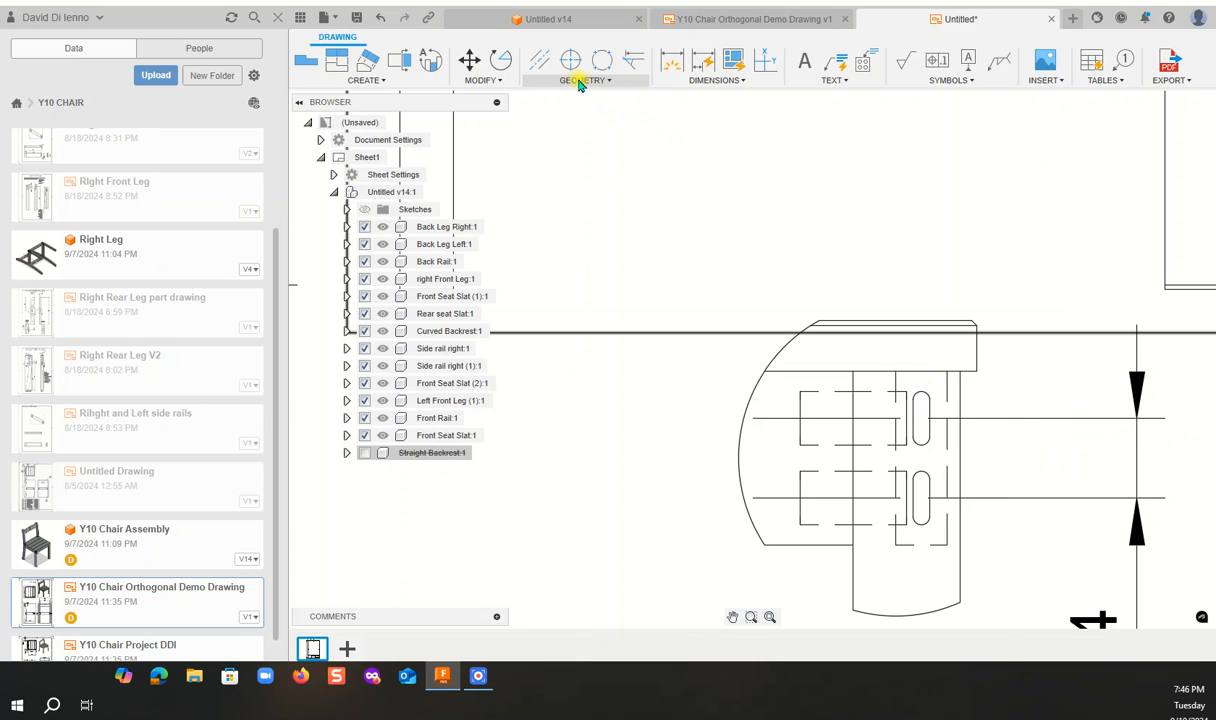
Add a vertical linear dimension from the upper mortise slot's top to the seat slat's underside, placing it to the right of detail view A.
{"action": "left_click", "coordinate": [712, 82]}
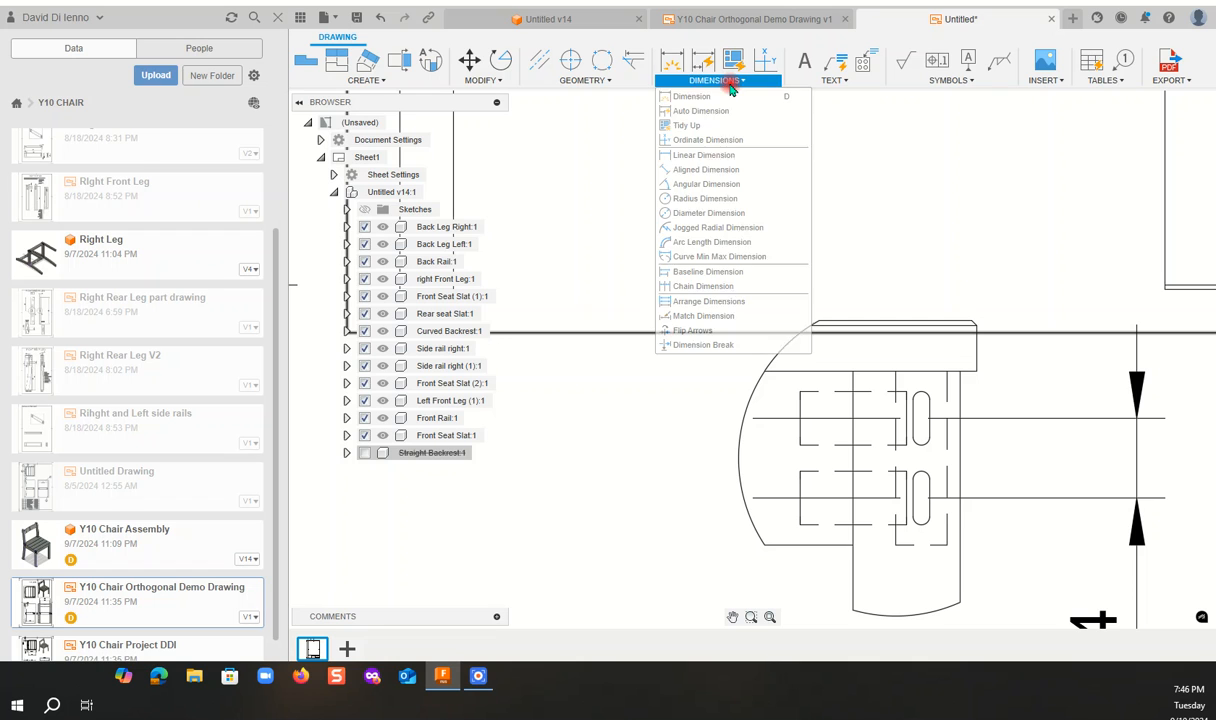
{"action": "left_click", "coordinate": [714, 156]}
{"action": "left_click", "coordinate": [922, 393]}
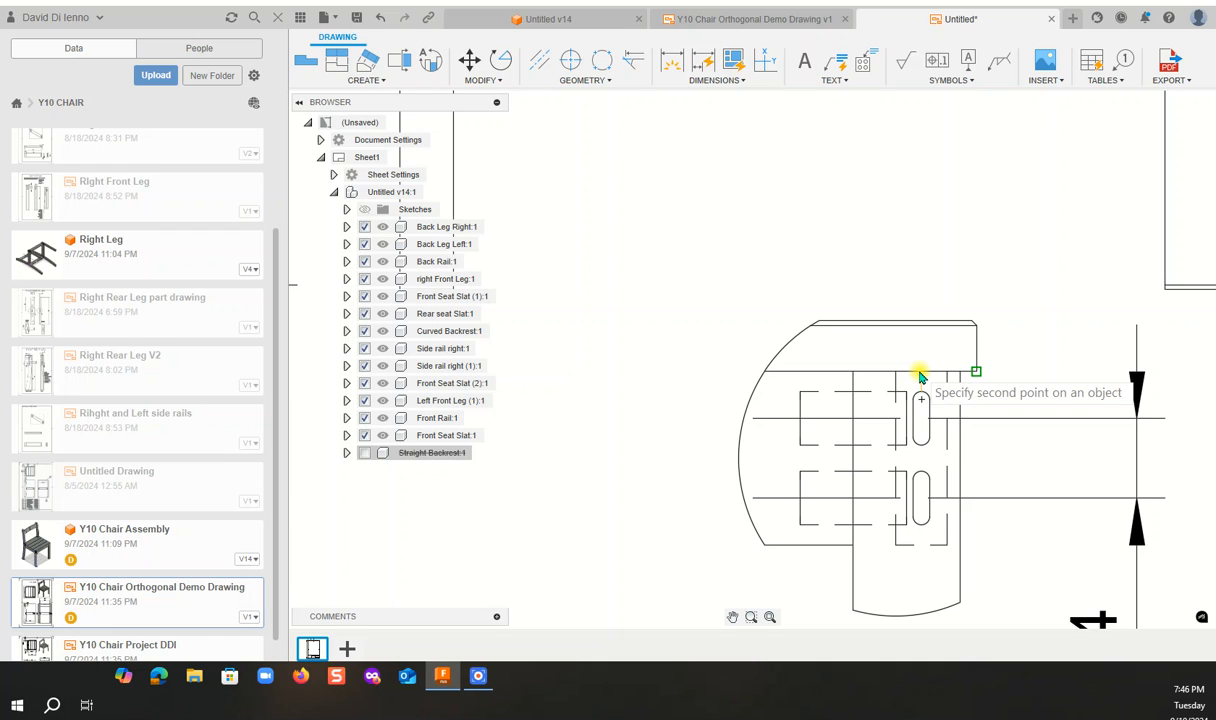
{"action": "left_click", "coordinate": [919, 375]}
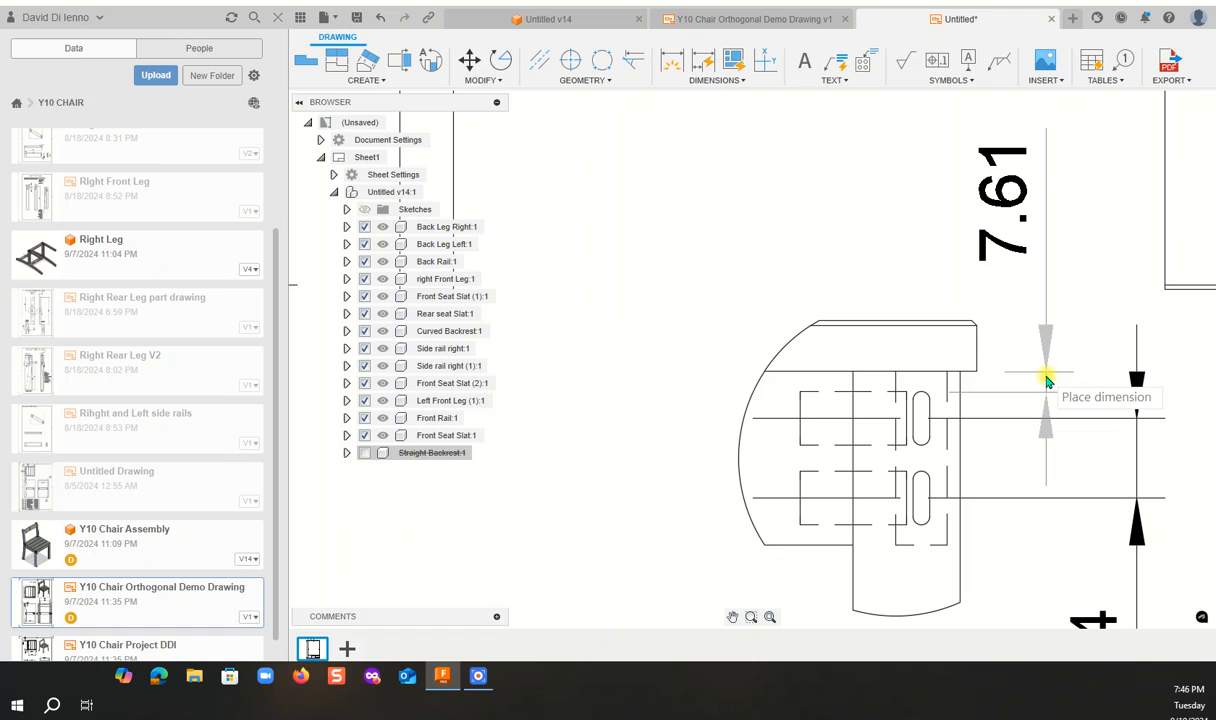
{"action": "left_click", "coordinate": [1046, 378]}
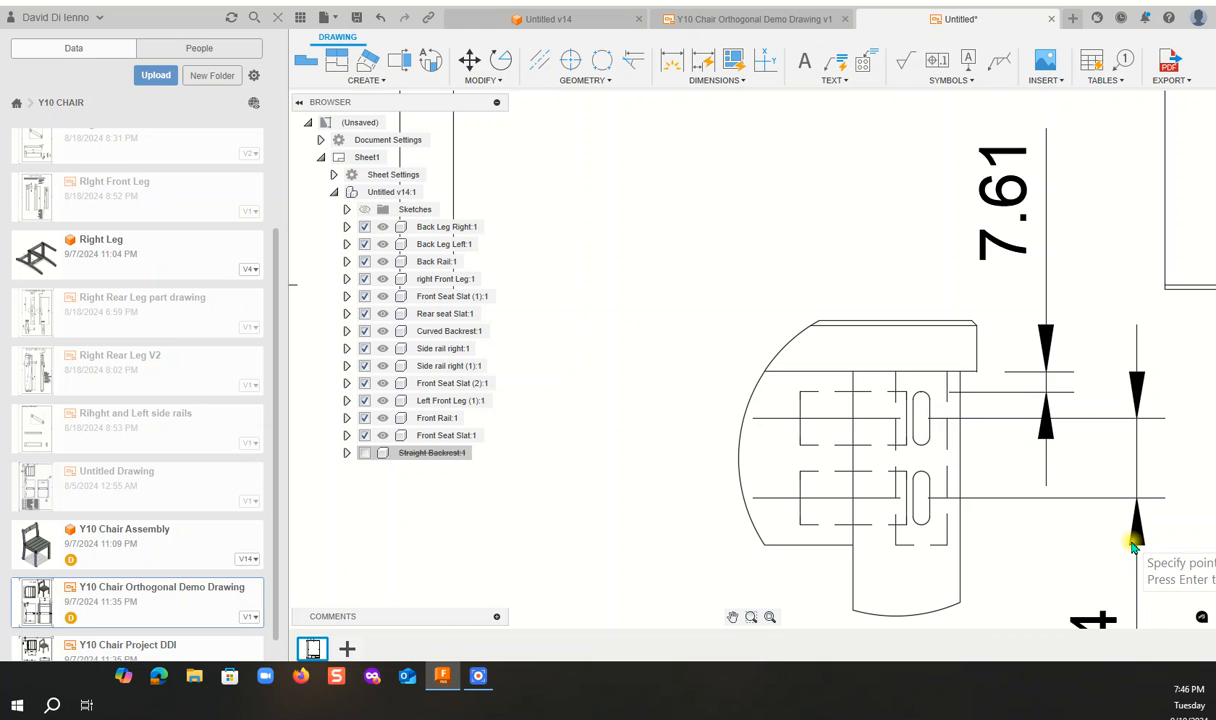
Dimension the horizontal width of the back leg's foot in the side view, placing the linear dimension below the leg.
{"action": "scroll", "coordinate": [1133, 545], "scroll_direction": "down", "scroll_amount": 5}
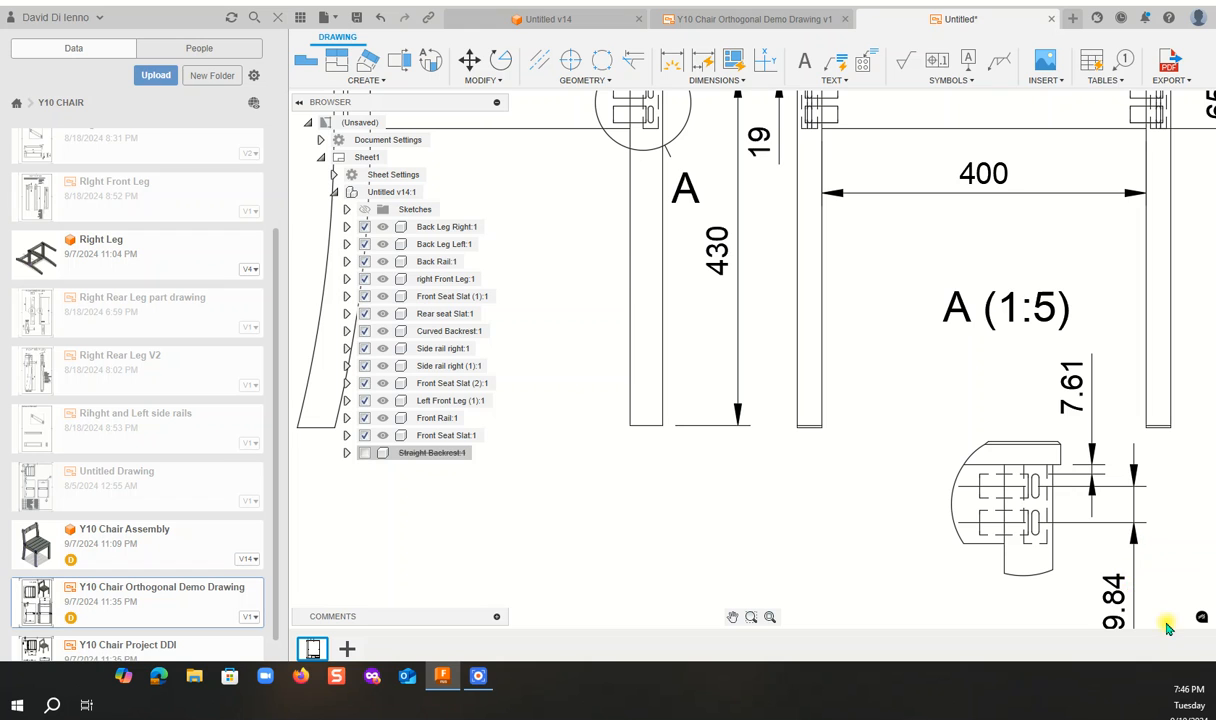
{"action": "scroll", "coordinate": [1135, 485], "scroll_direction": "down", "scroll_amount": 3}
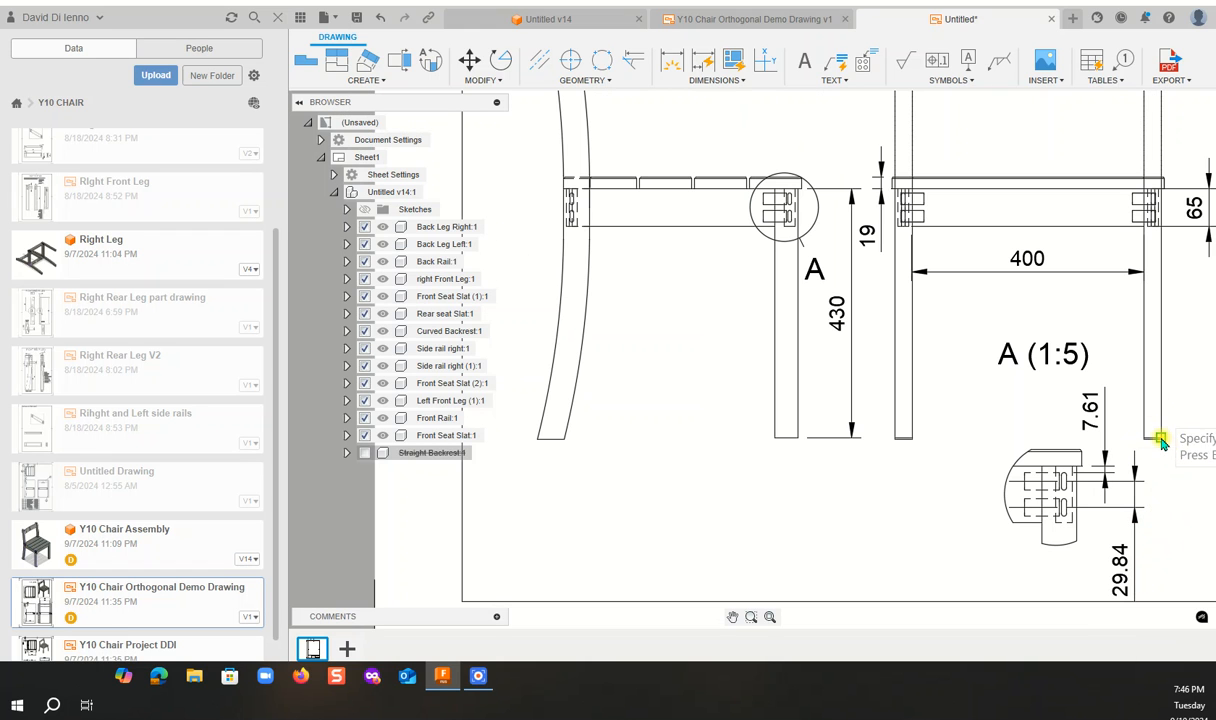
{"action": "scroll", "coordinate": [1161, 443], "scroll_direction": "down", "scroll_amount": 3}
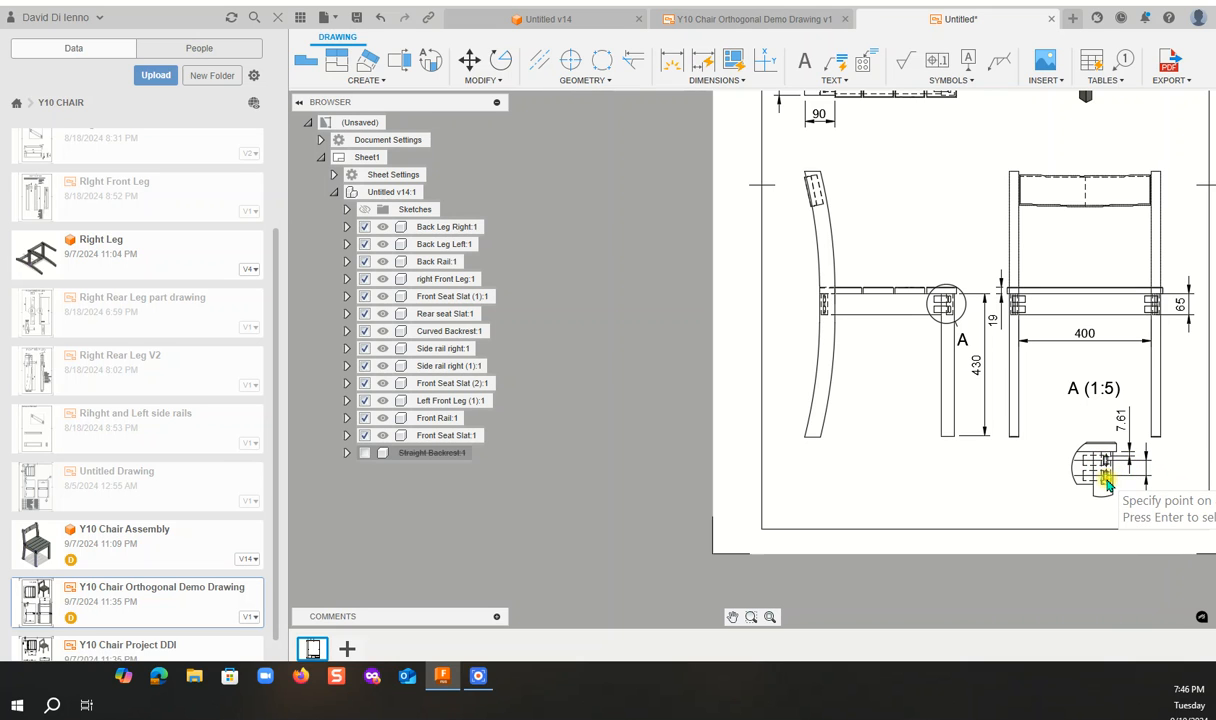
{"action": "scroll", "coordinate": [1151, 487], "scroll_direction": "up", "scroll_amount": 2}
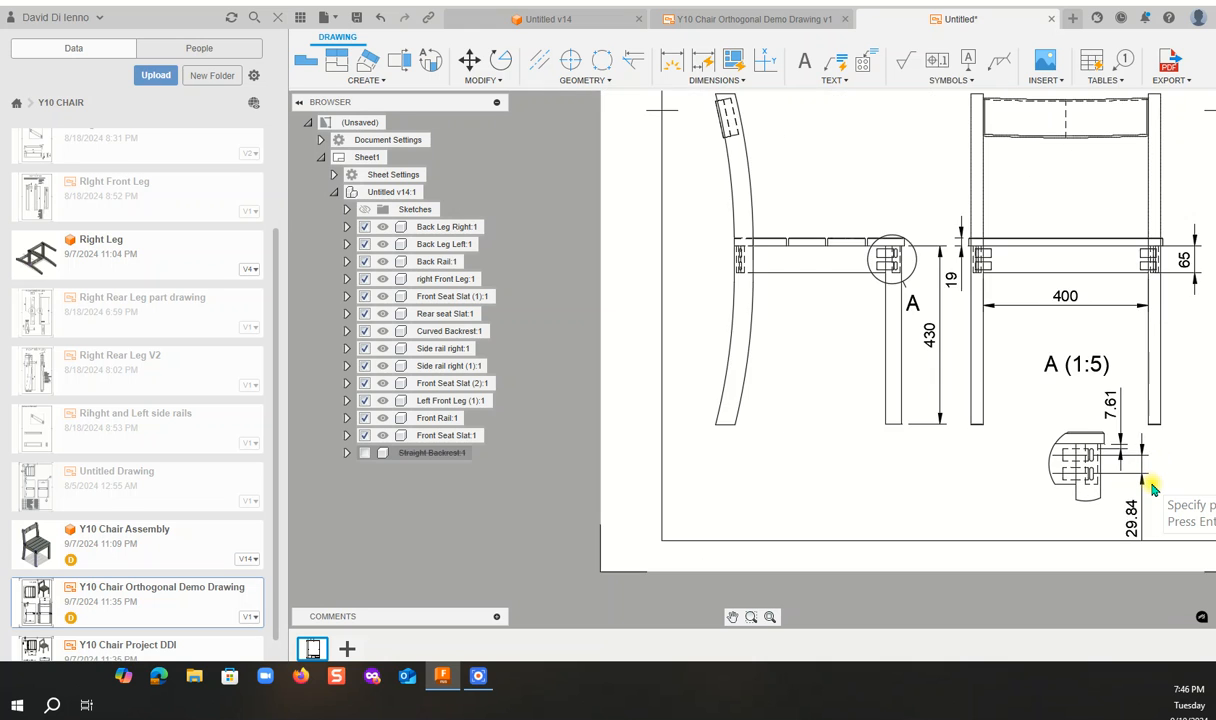
{"action": "scroll", "coordinate": [1151, 487], "scroll_direction": "down", "scroll_amount": 3}
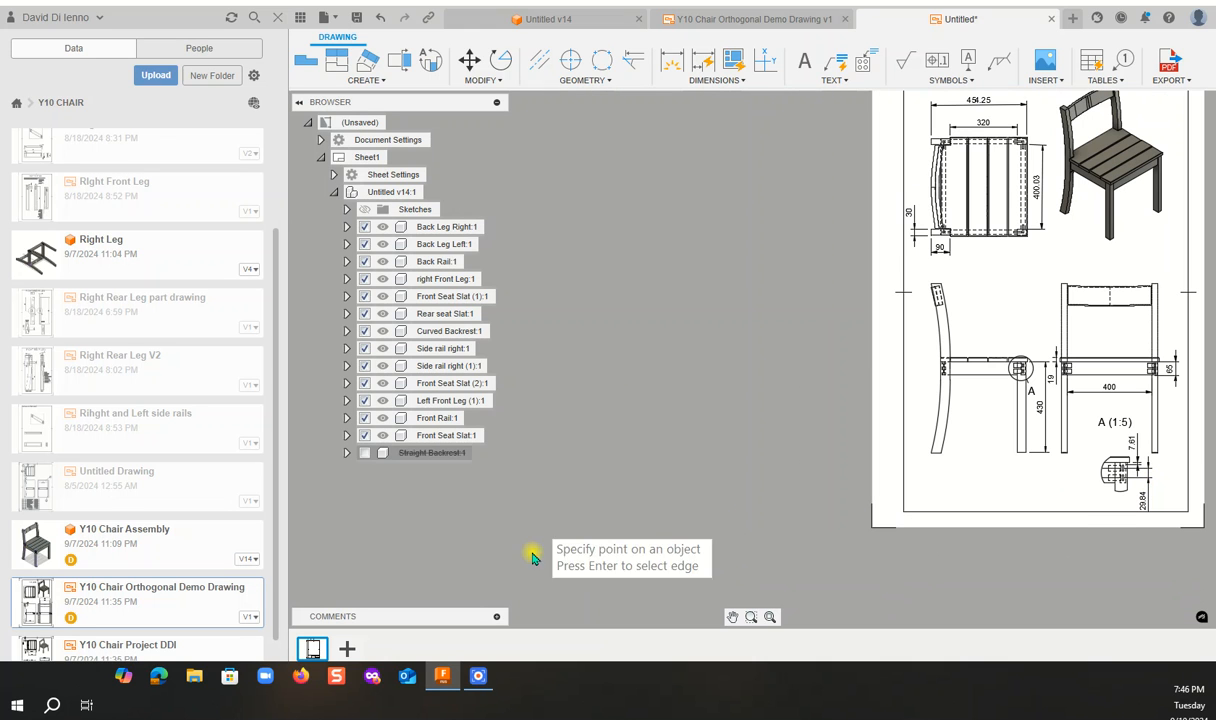
{"action": "scroll", "coordinate": [929, 456], "scroll_direction": "up", "scroll_amount": 4}
{"action": "left_click", "coordinate": [929, 456]}
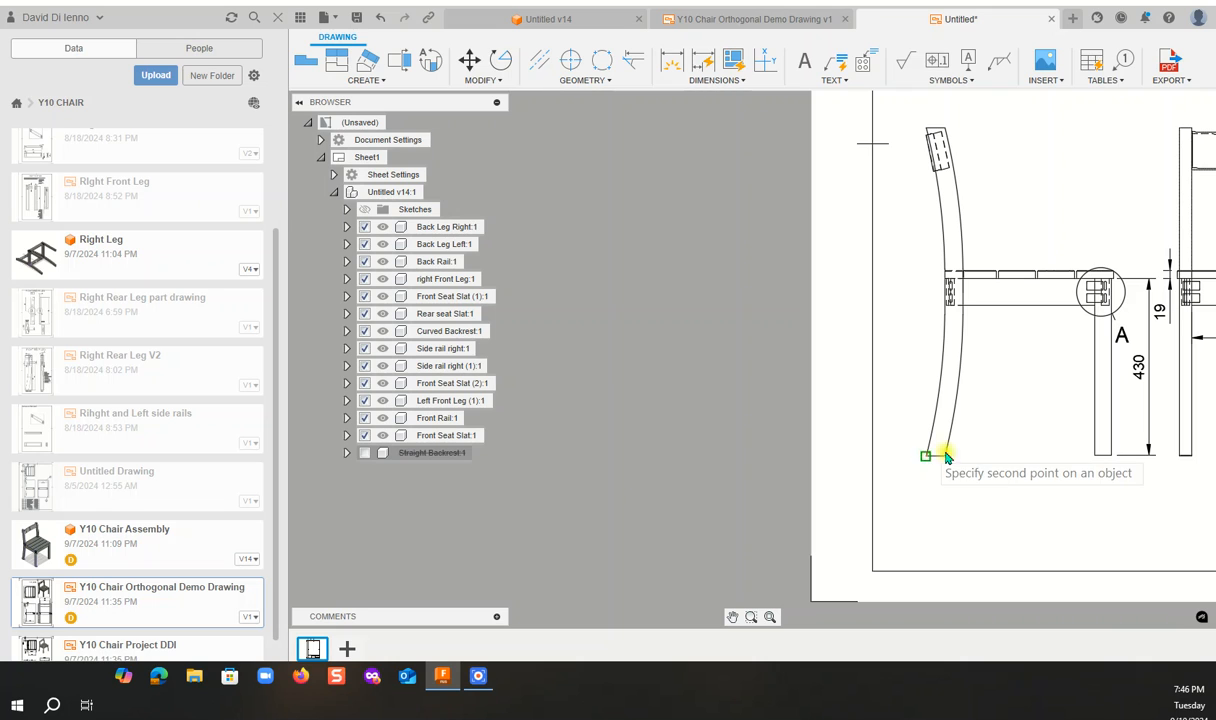
{"action": "left_click", "coordinate": [944, 457]}
{"action": "left_click", "coordinate": [935, 497]}
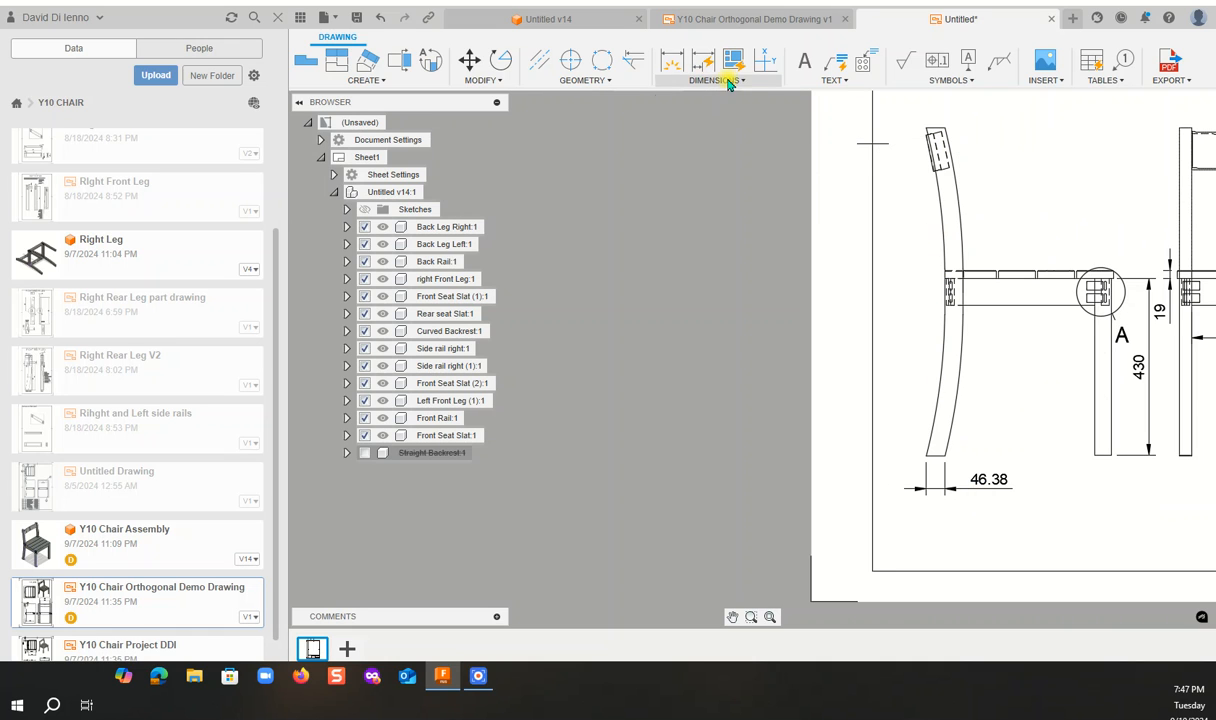
Add an aligned dimension along the slanted length of the backrest in the side view, placing it to the right of the back leg.
{"action": "left_click", "coordinate": [743, 84]}
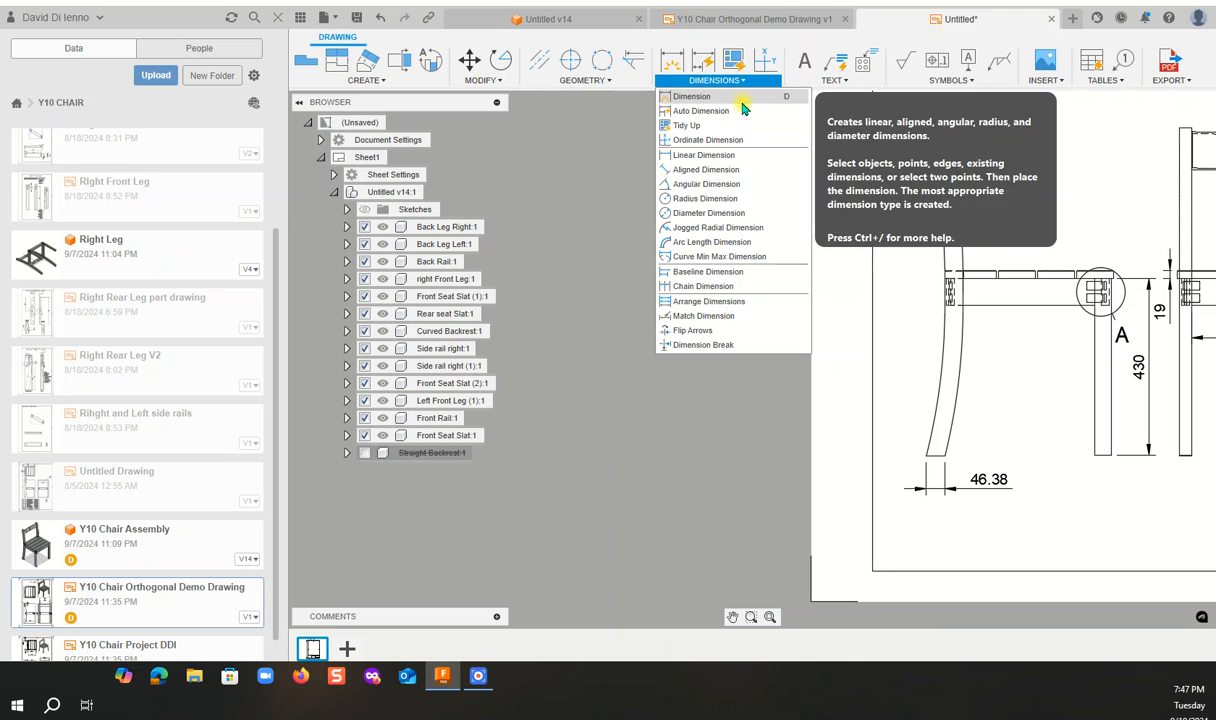
{"action": "left_click", "coordinate": [706, 170]}
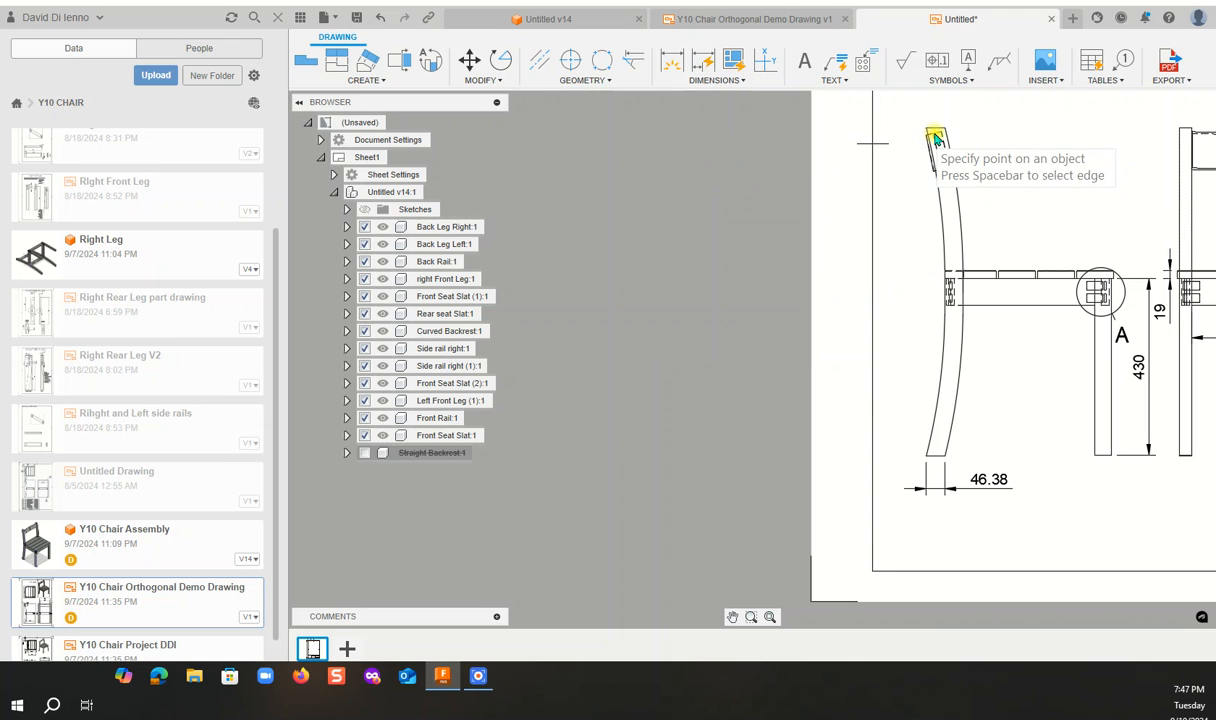
{"action": "scroll", "coordinate": [937, 140], "scroll_direction": "up", "scroll_amount": 5}
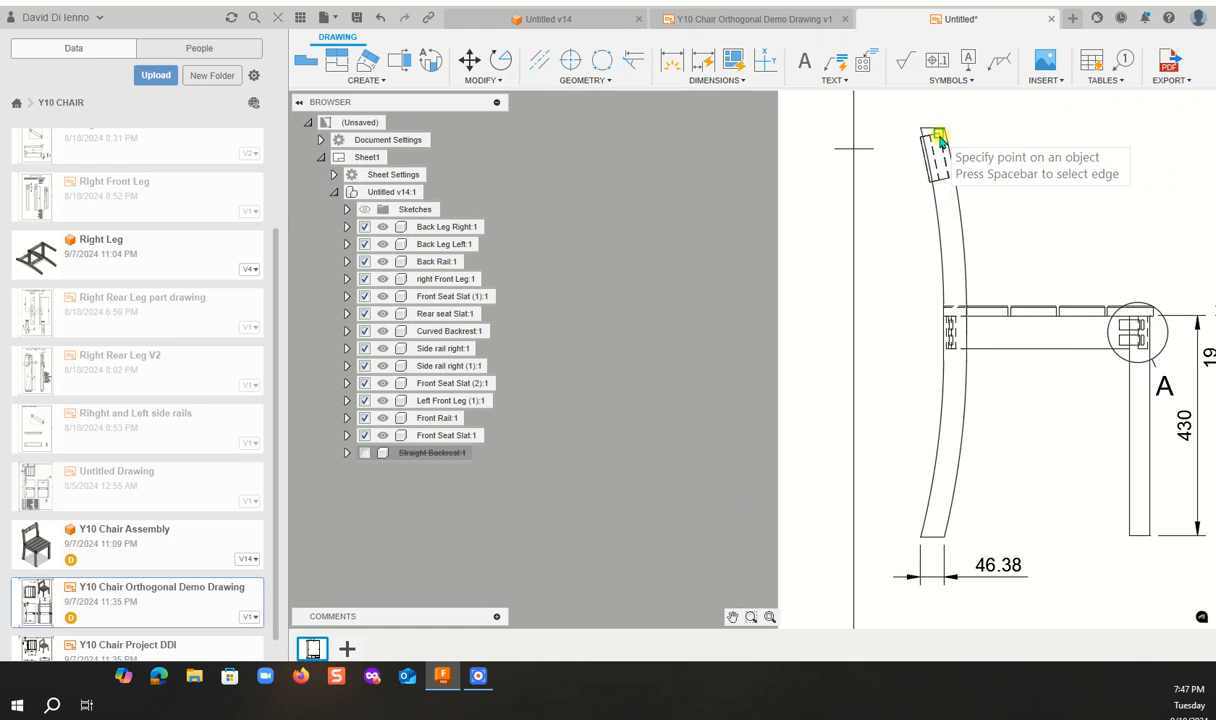
{"action": "left_click", "coordinate": [935, 134]}
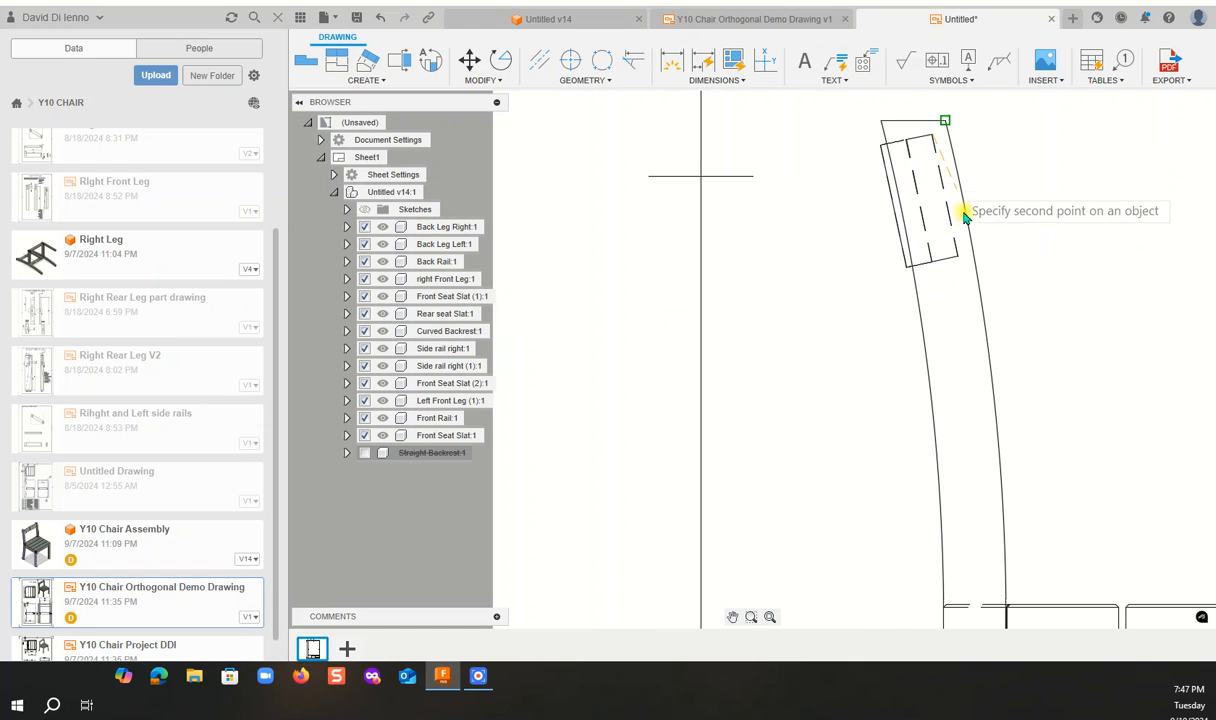
{"action": "left_click", "coordinate": [960, 252]}
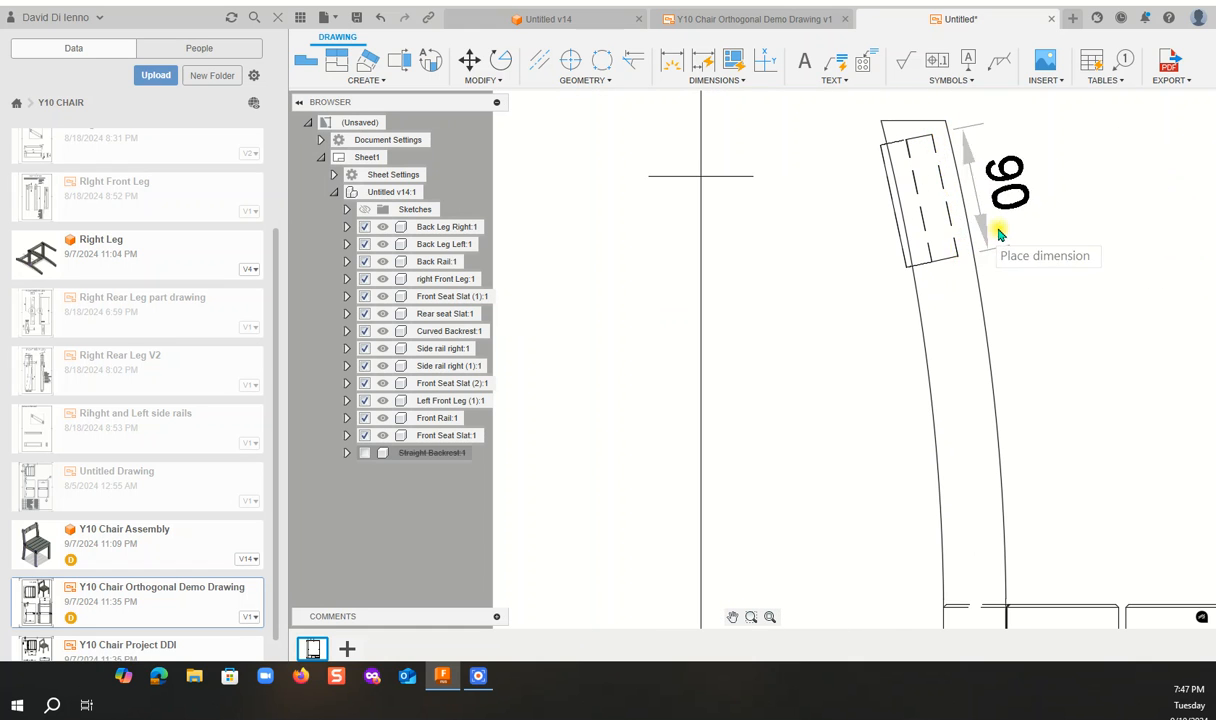
{"action": "left_click", "coordinate": [1051, 214]}
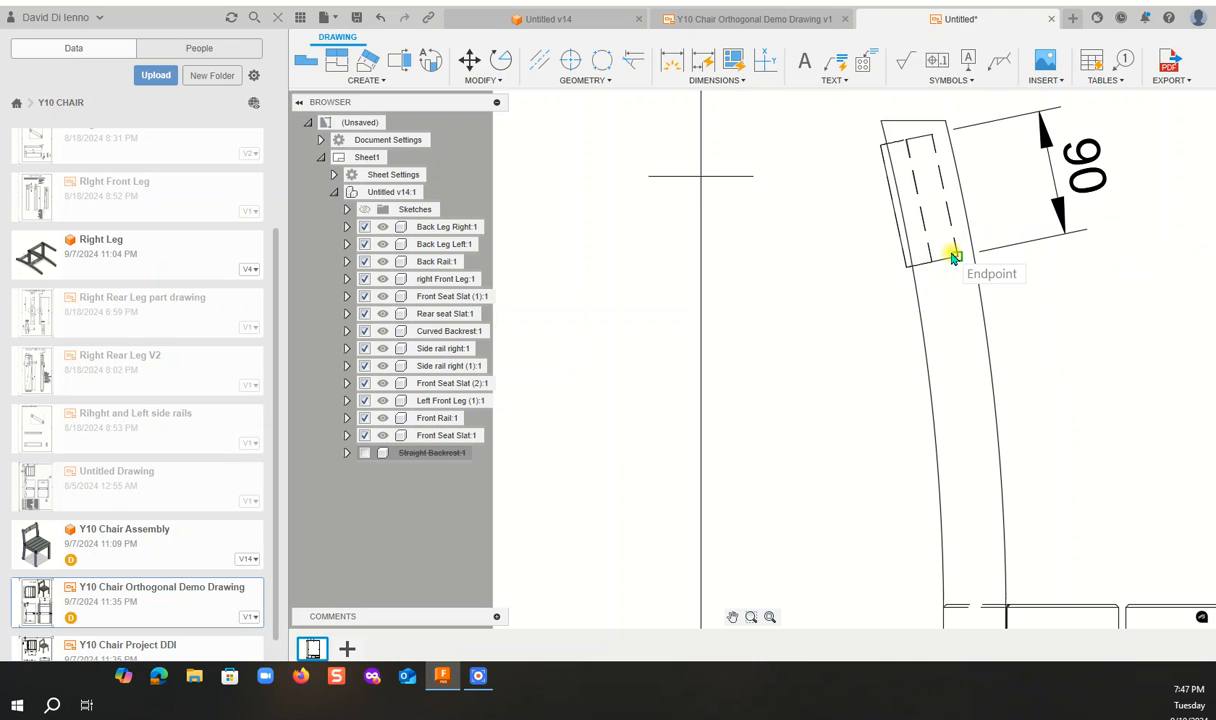
Review the whole drawing sheet, centred in view, to check the layout of all views and dimensions.
{"action": "scroll", "coordinate": [1096, 302], "scroll_direction": "down", "scroll_amount": 2}
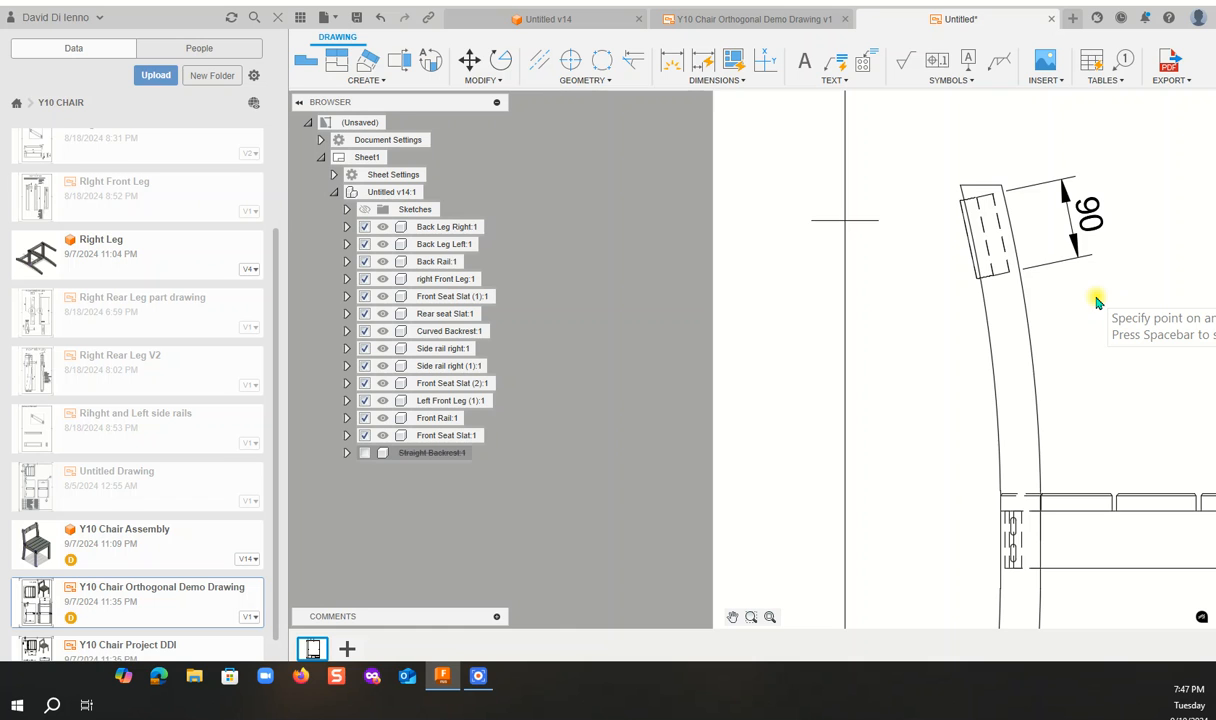
{"action": "scroll", "coordinate": [1096, 302], "scroll_direction": "down", "scroll_amount": 1}
{"action": "scroll", "coordinate": [1096, 302], "scroll_direction": "down", "scroll_amount": 1}
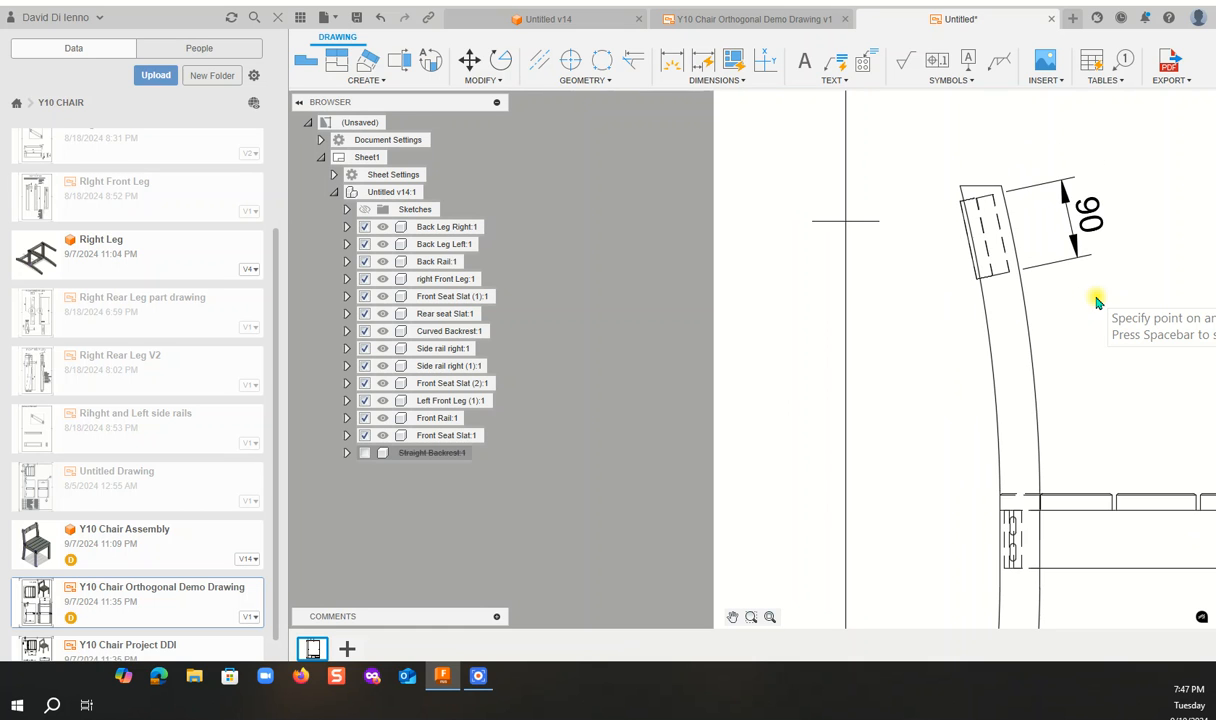
{"action": "scroll", "coordinate": [1096, 302], "scroll_direction": "down", "scroll_amount": 3}
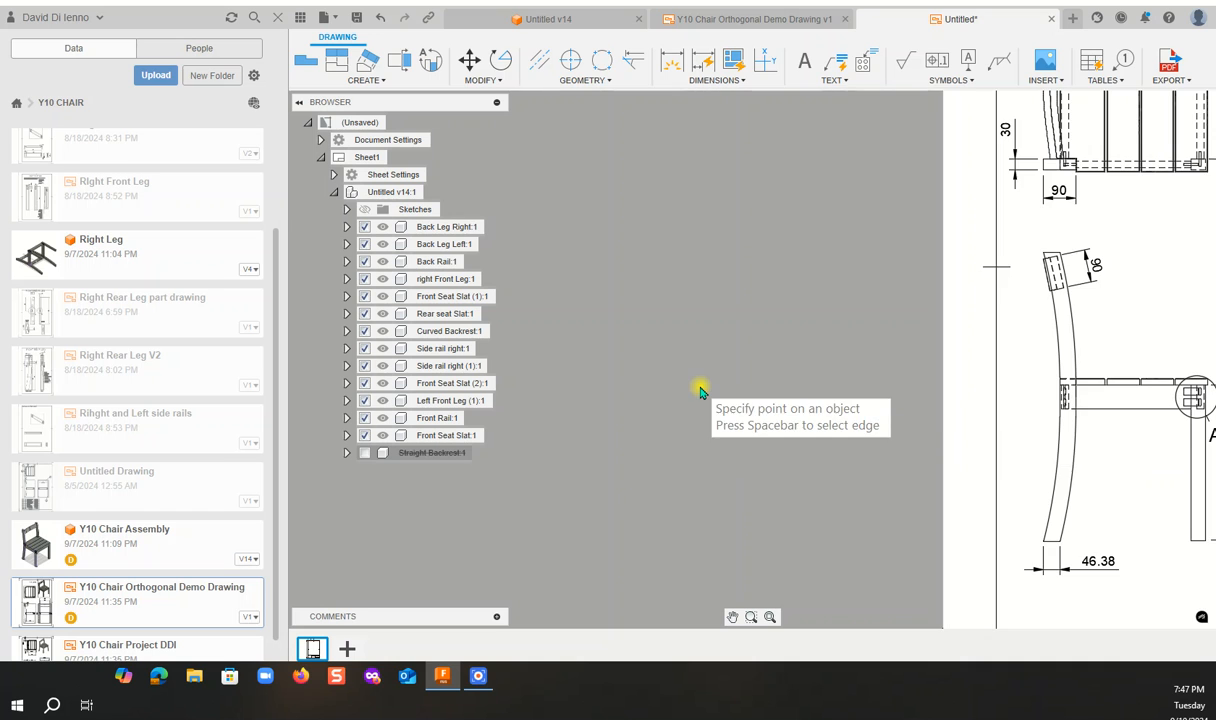
{"action": "scroll", "coordinate": [700, 392], "scroll_direction": "down", "scroll_amount": 2}
{"action": "scroll", "coordinate": [700, 392], "scroll_direction": "down", "scroll_amount": 1}
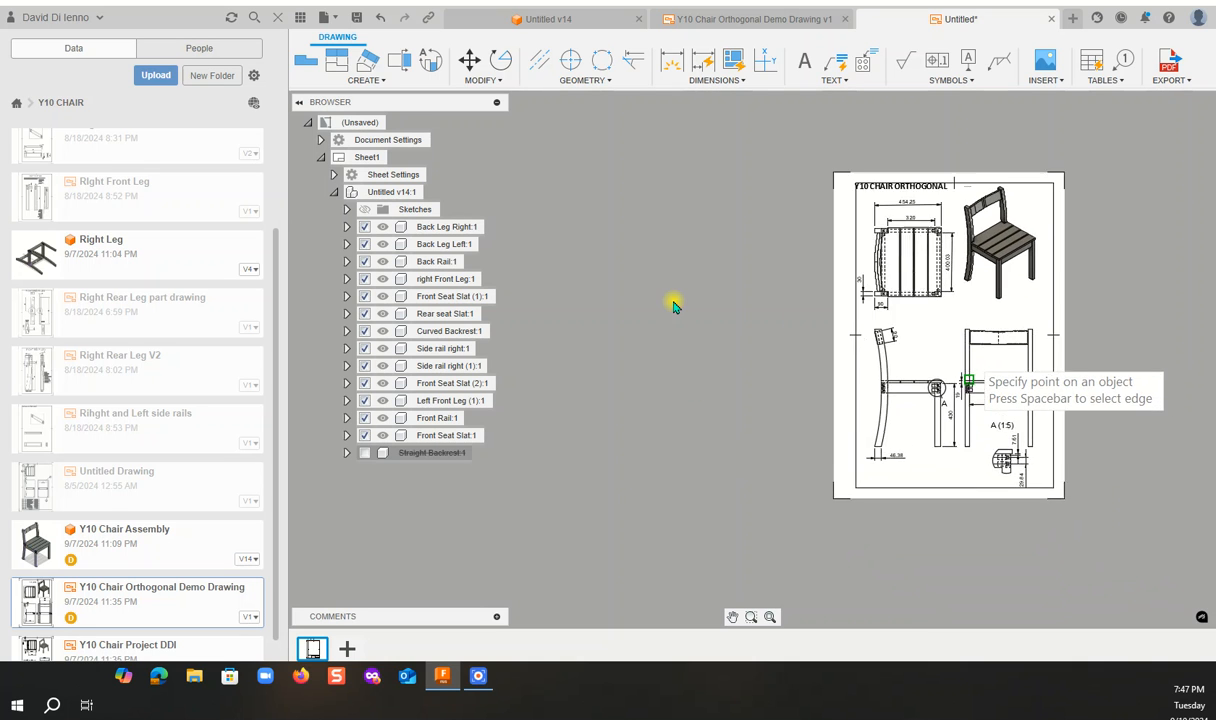
{"action": "scroll", "coordinate": [942, 345], "scroll_direction": "up", "scroll_amount": 2}
{"action": "scroll", "coordinate": [942, 345], "scroll_direction": "down", "scroll_amount": 1}
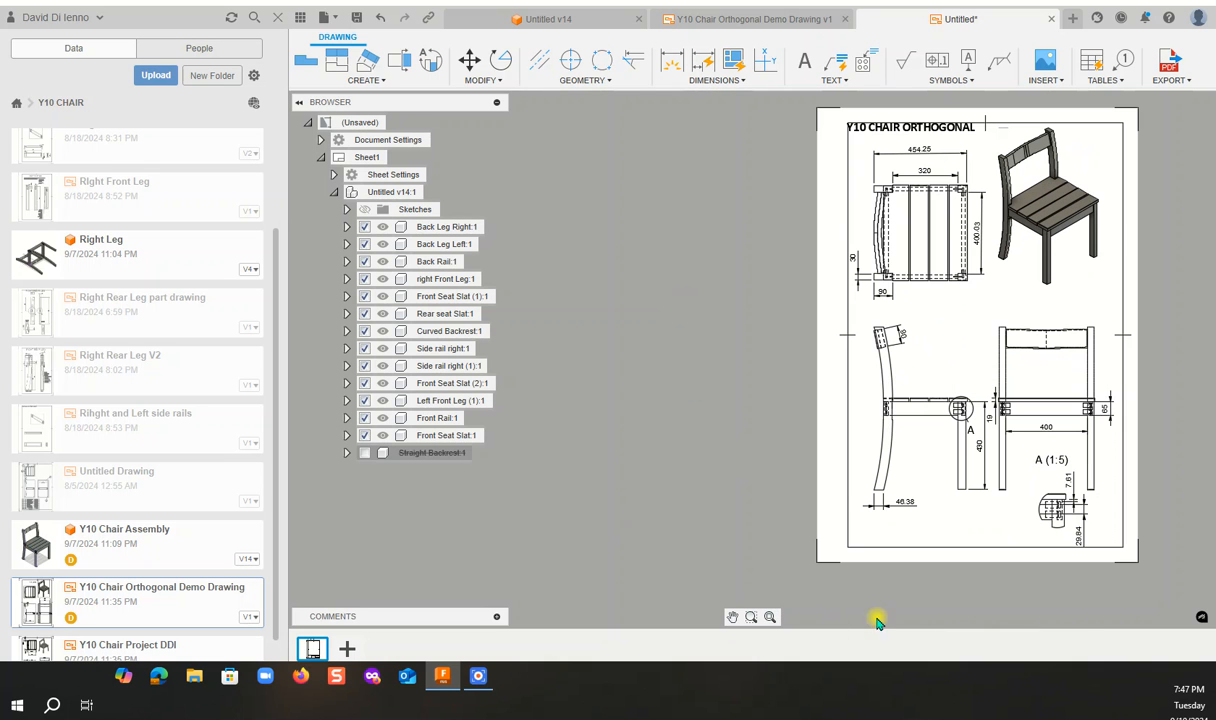
{"action": "left_click", "coordinate": [733, 617]}
{"action": "left_click_drag", "start_coordinate": [1030, 358], "coordinate": [733, 367]}
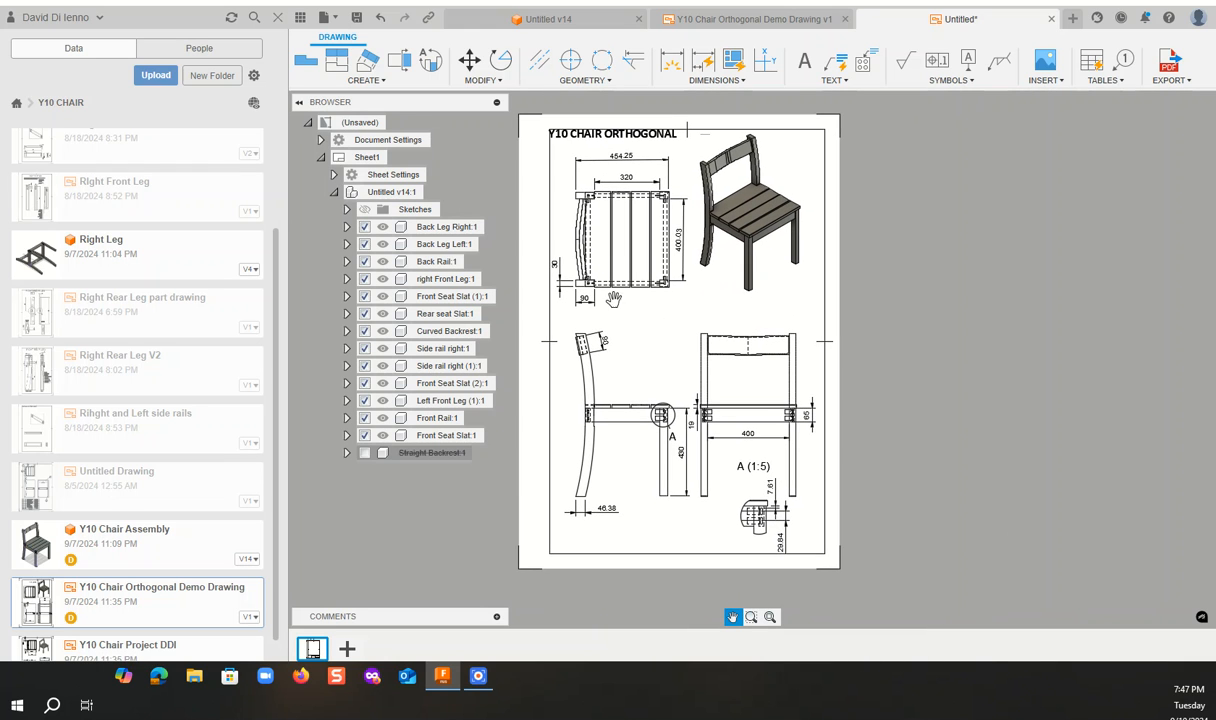